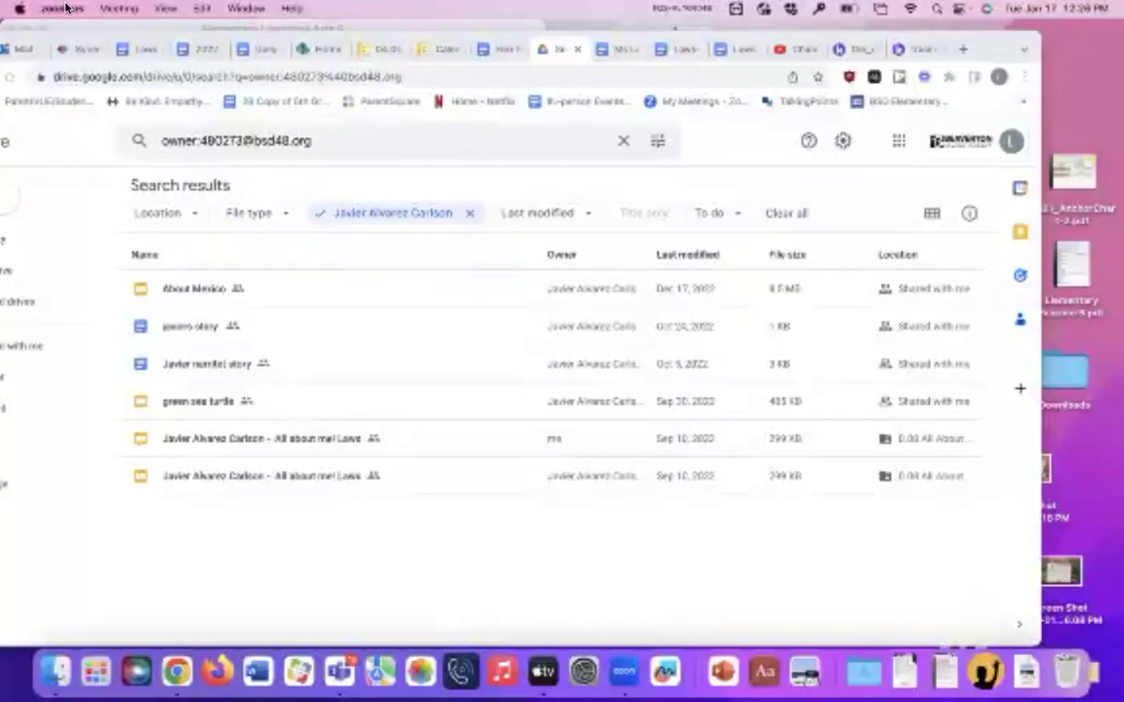
Step: Bring up the 5th Language Arts lesson page and reposition the browser window so the course navigation is visible
left_click_drag(94, 41, 99, 150)
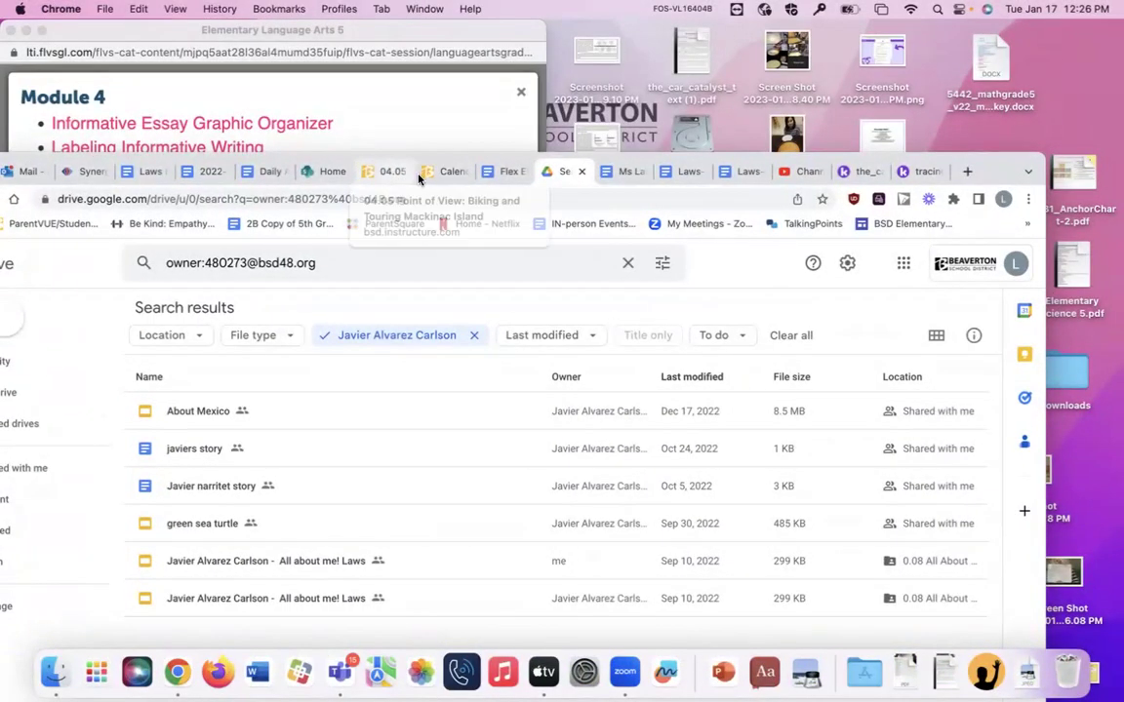
left_click(415, 174)
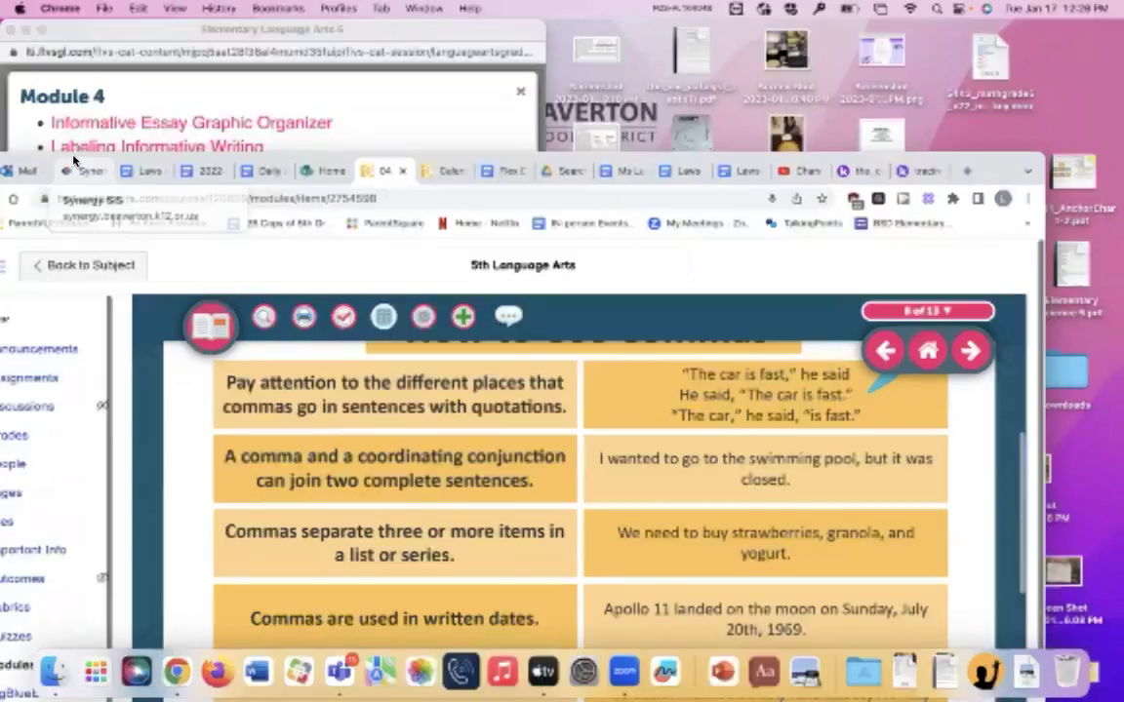
left_click_drag(73, 161, 205, 81)
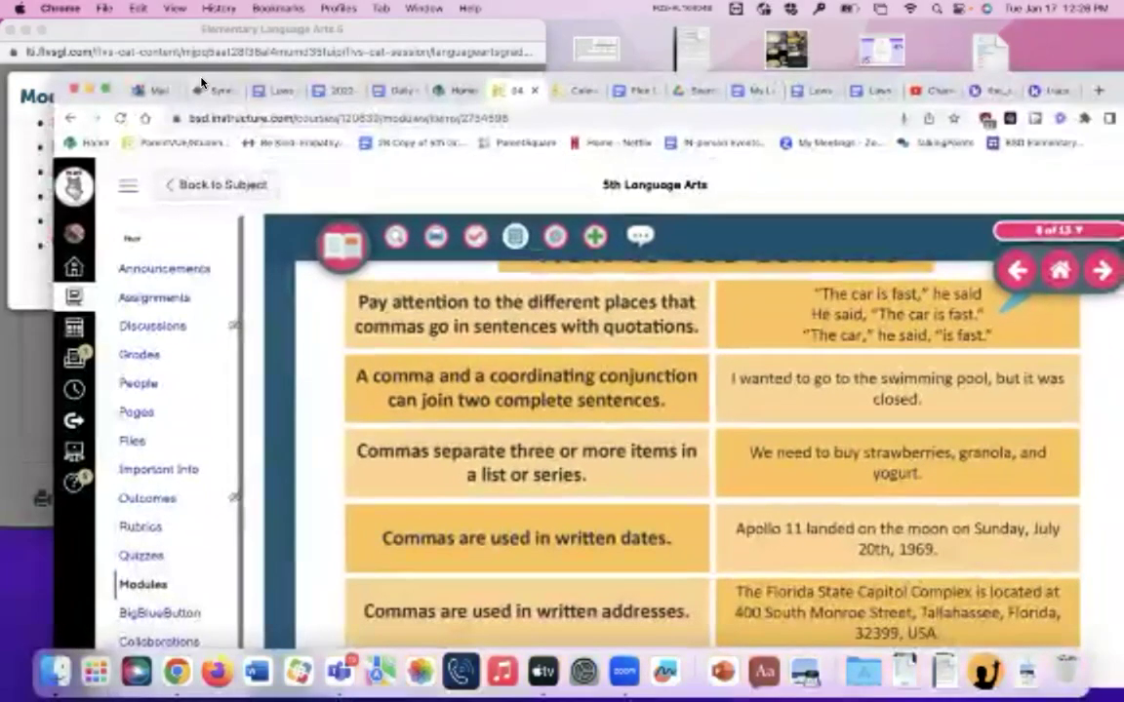
Step: Open the Mod 4 Informational Writing assignment from Module 04: Transportation in the 5th Language Arts subject
left_click(73, 299)
left_click(165, 262)
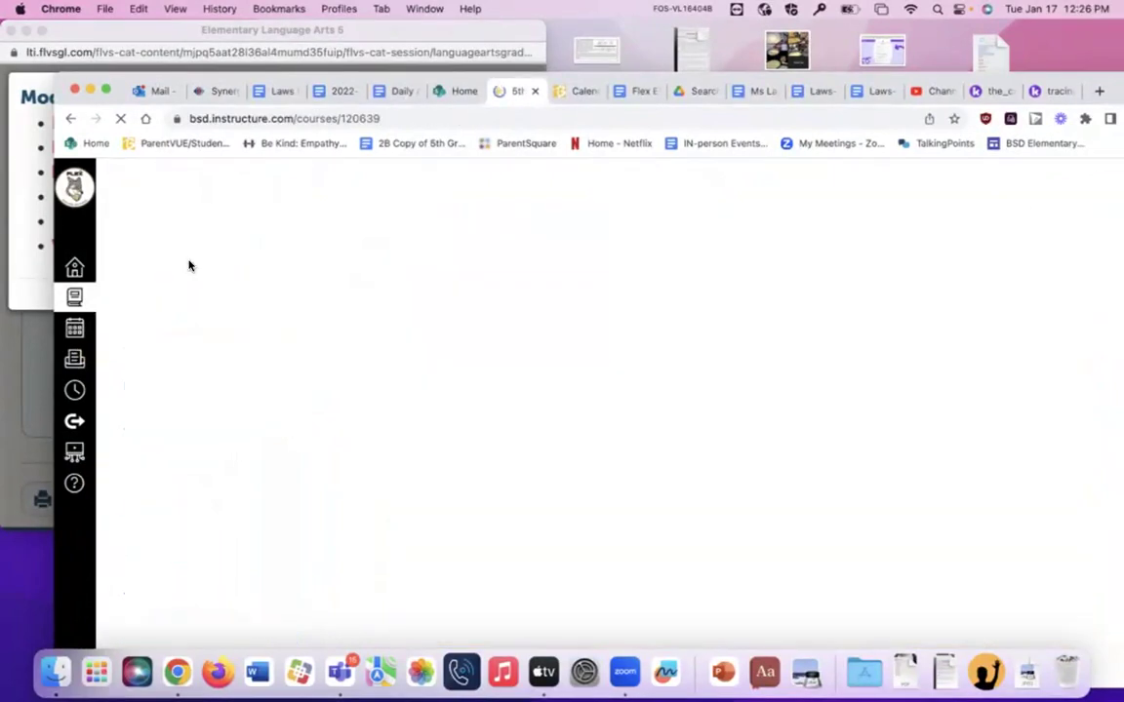
left_click(381, 484)
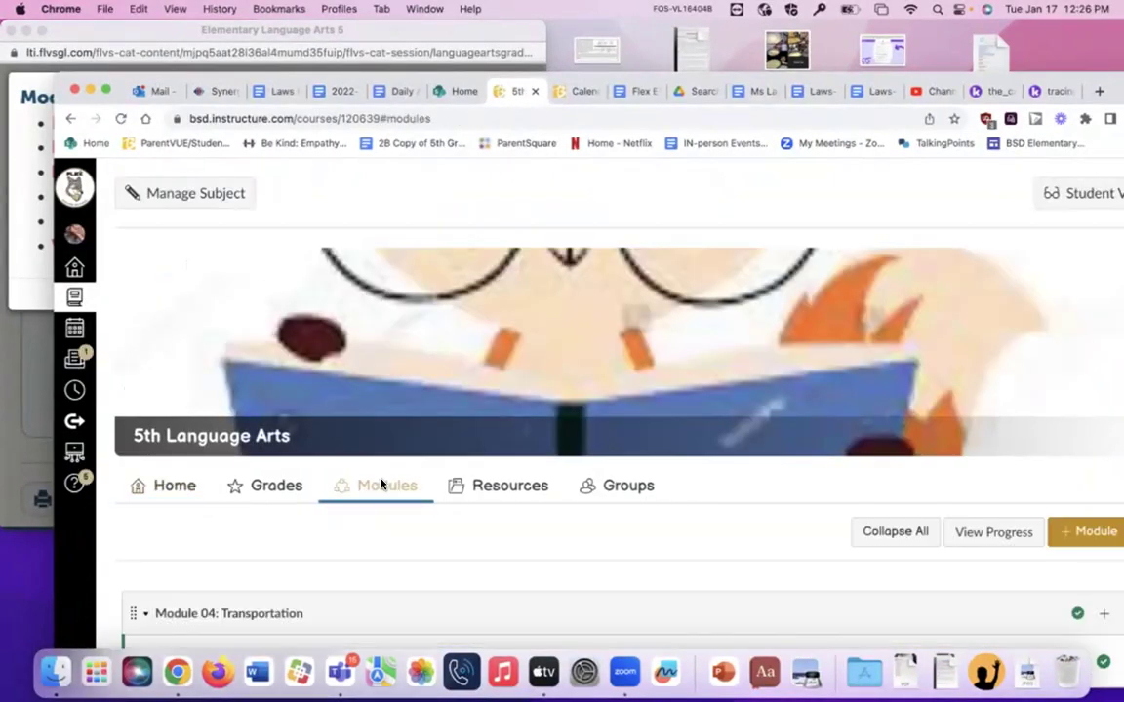
scroll(367, 524, "down", 3)
scroll(366, 525, "down", 2)
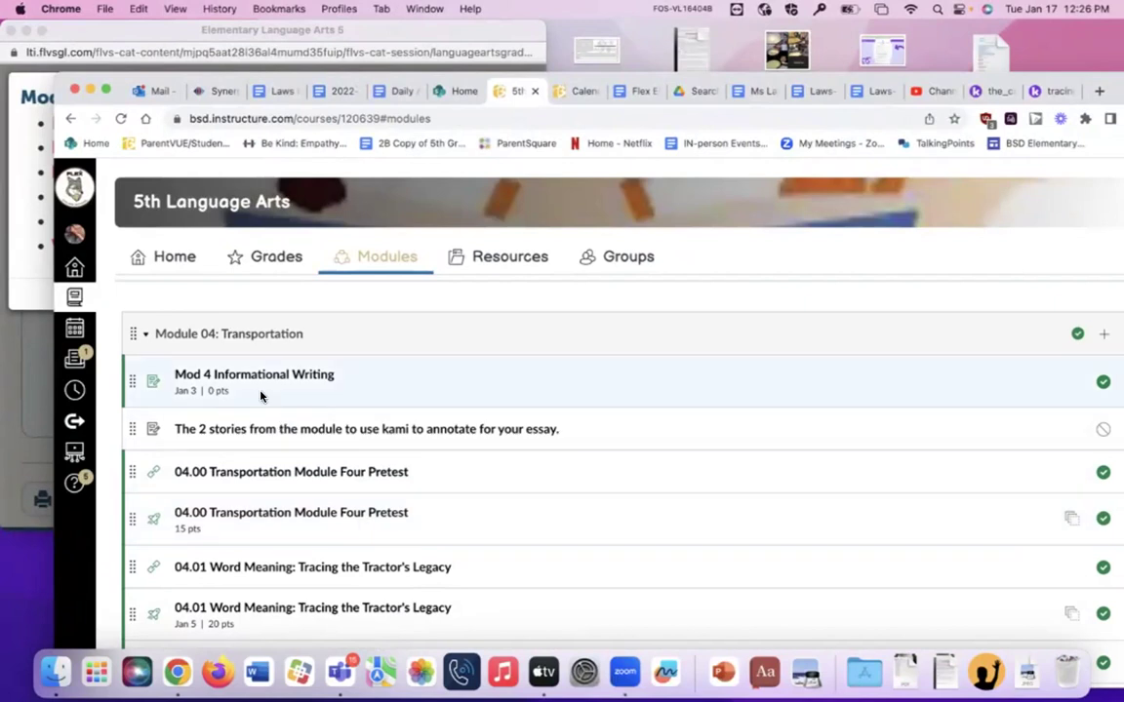
left_click(258, 379)
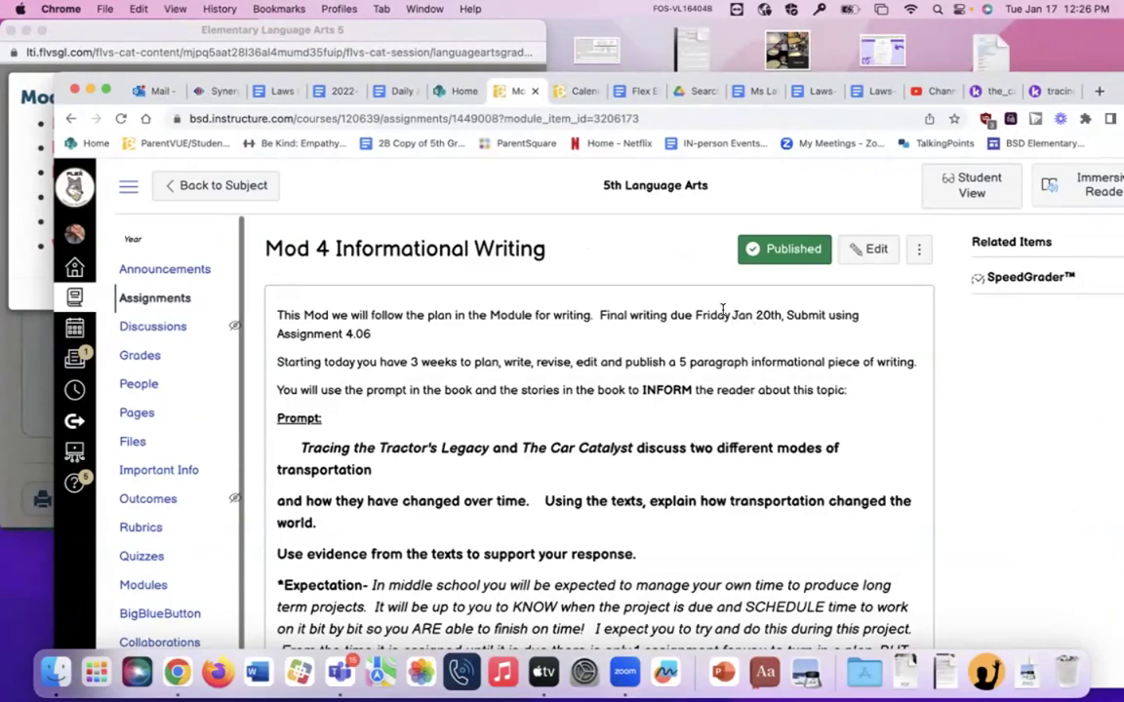
Step: Review the assignment's prompt, expectations, live lesson links, module page references and essay due date, then return to its beginning
scroll(495, 429, "down", 5)
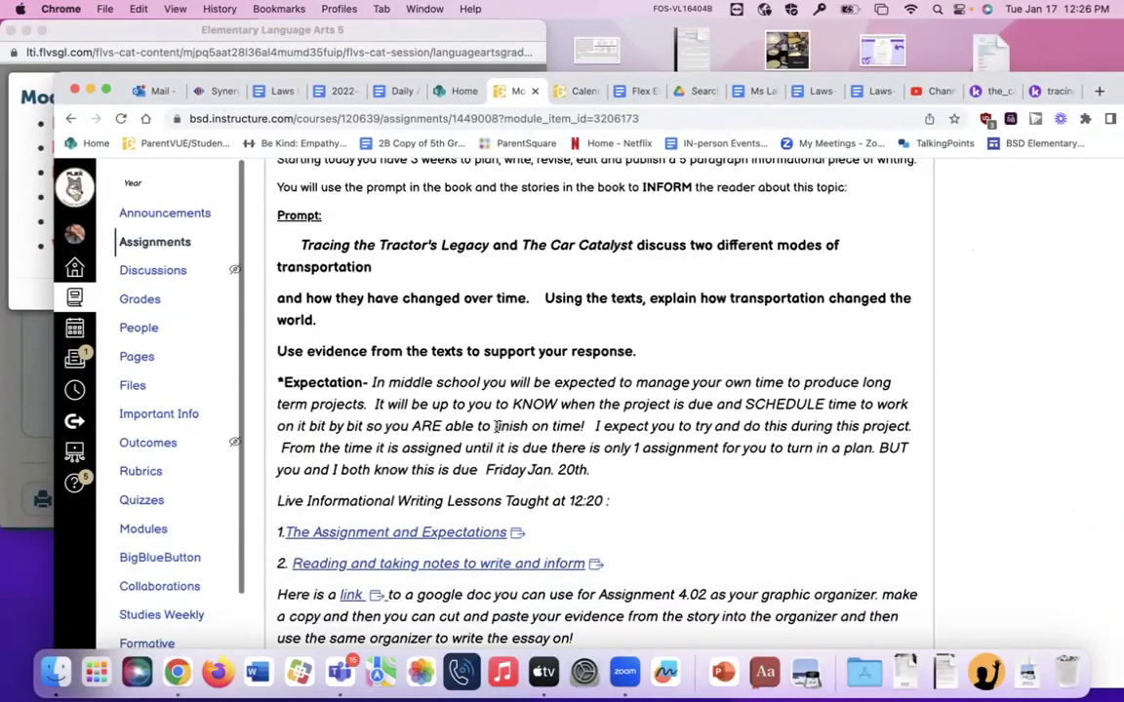
scroll(497, 426, "down", 1)
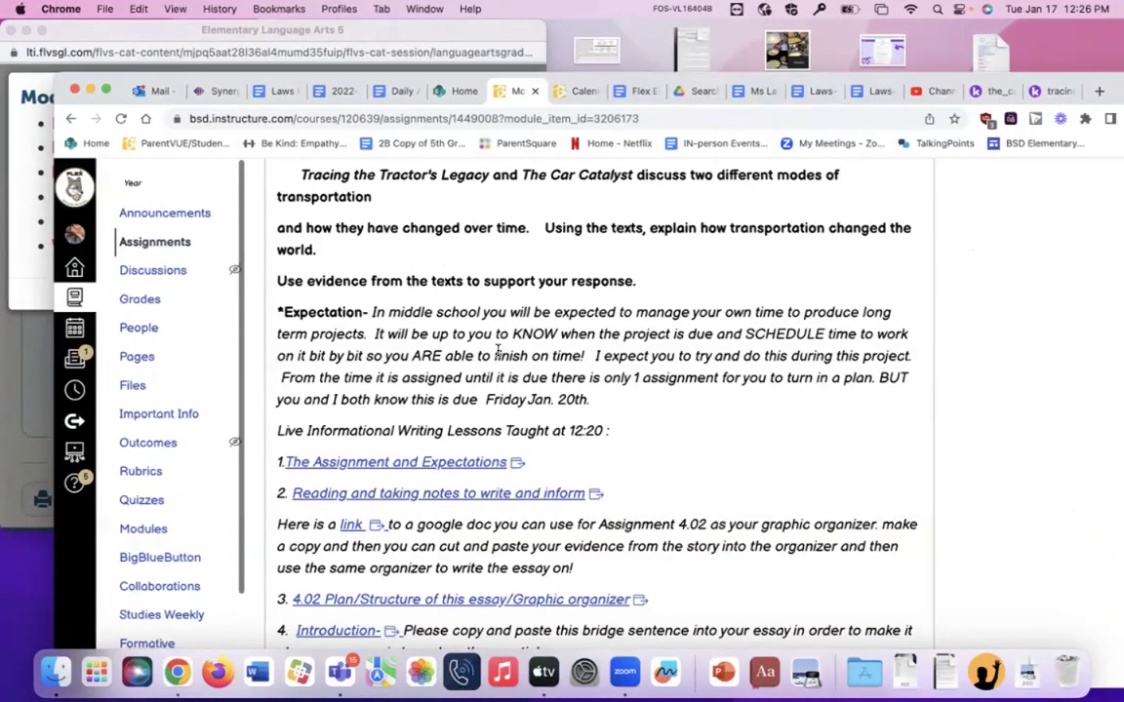
scroll(498, 351, "down", 3)
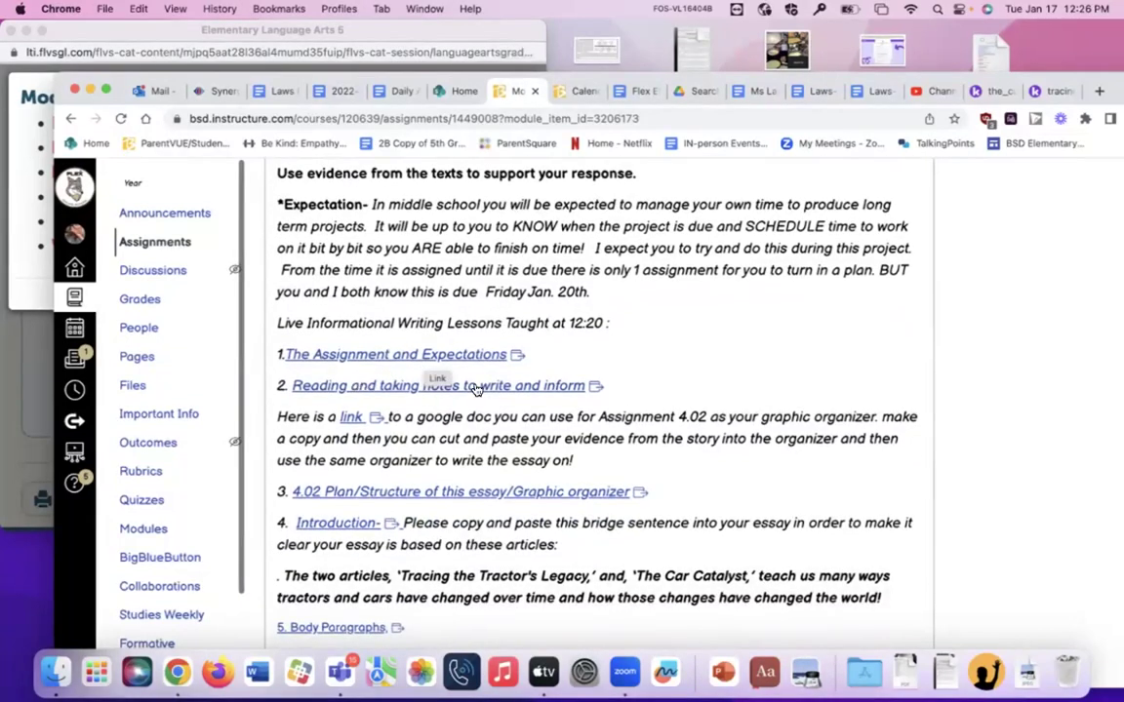
scroll(478, 386, "down", 3)
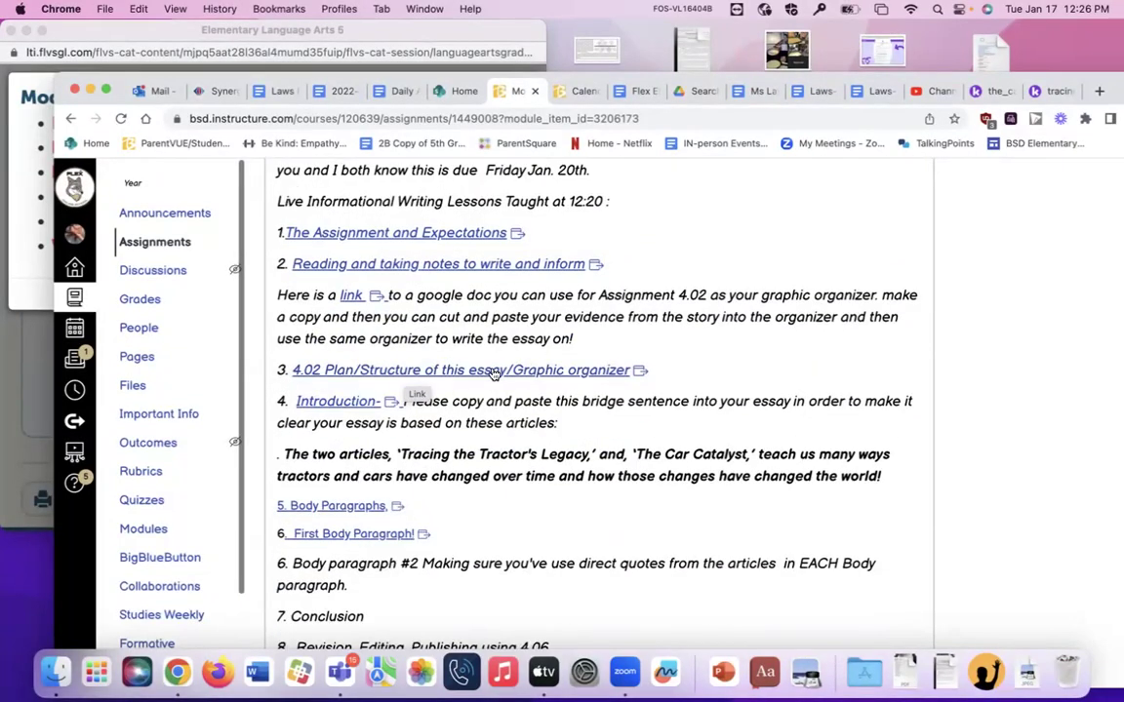
scroll(495, 373, "down", 5)
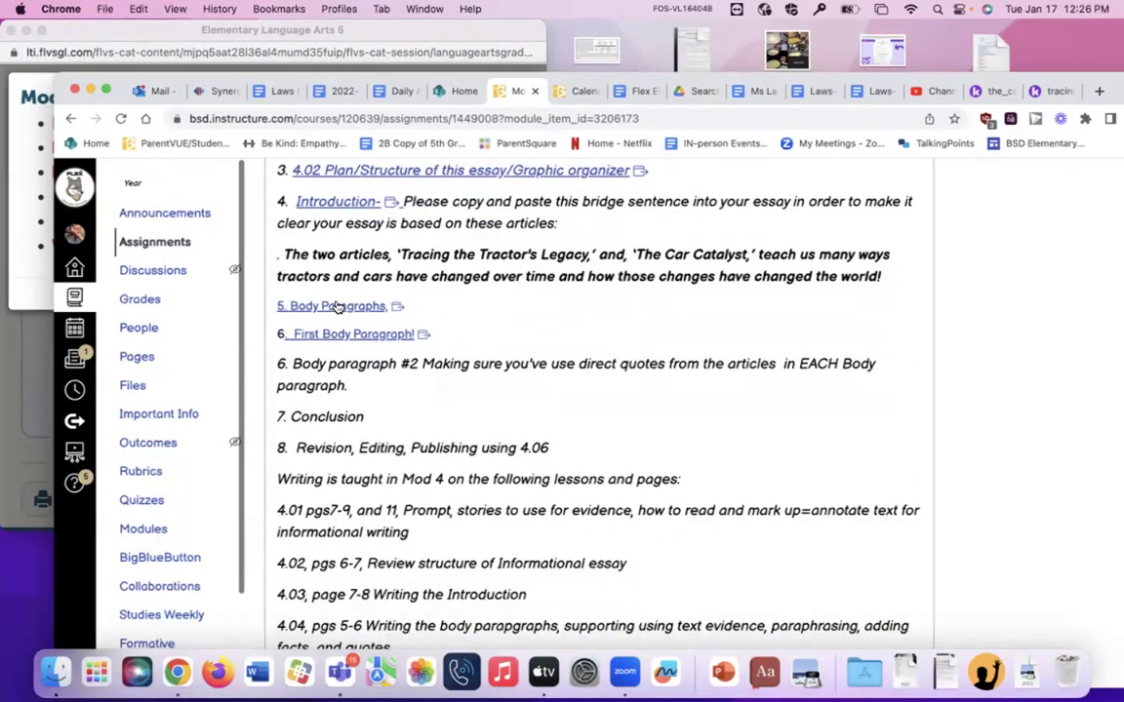
scroll(346, 341, "up", 4)
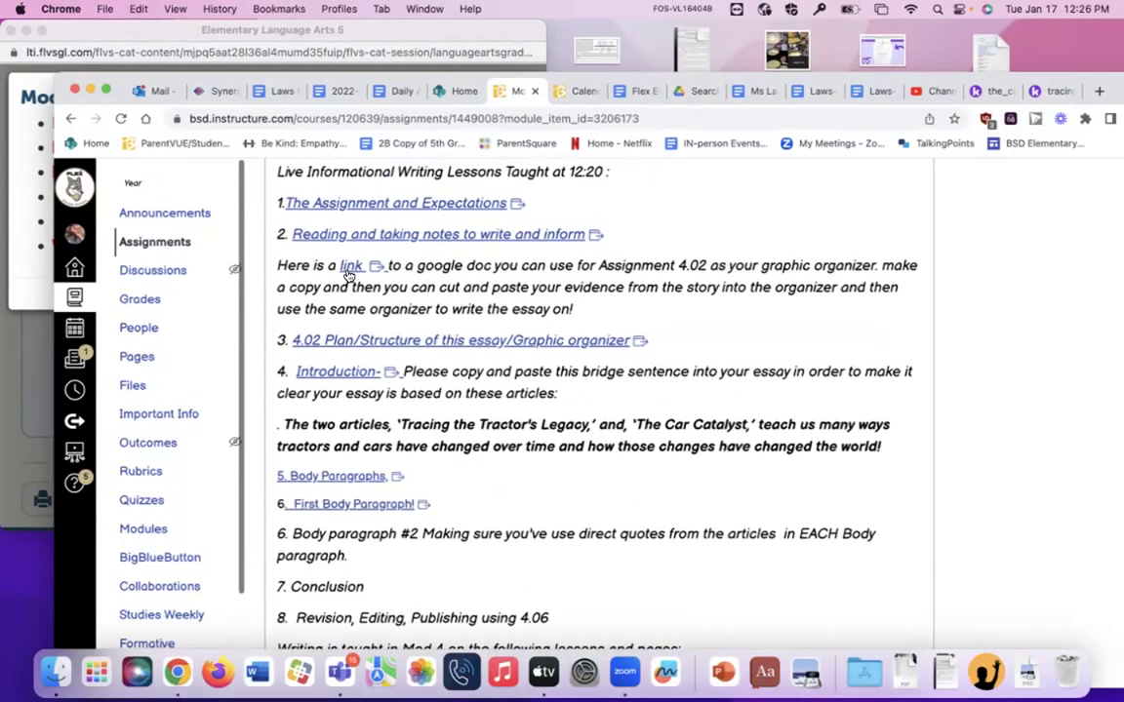
scroll(369, 492, "down", 4)
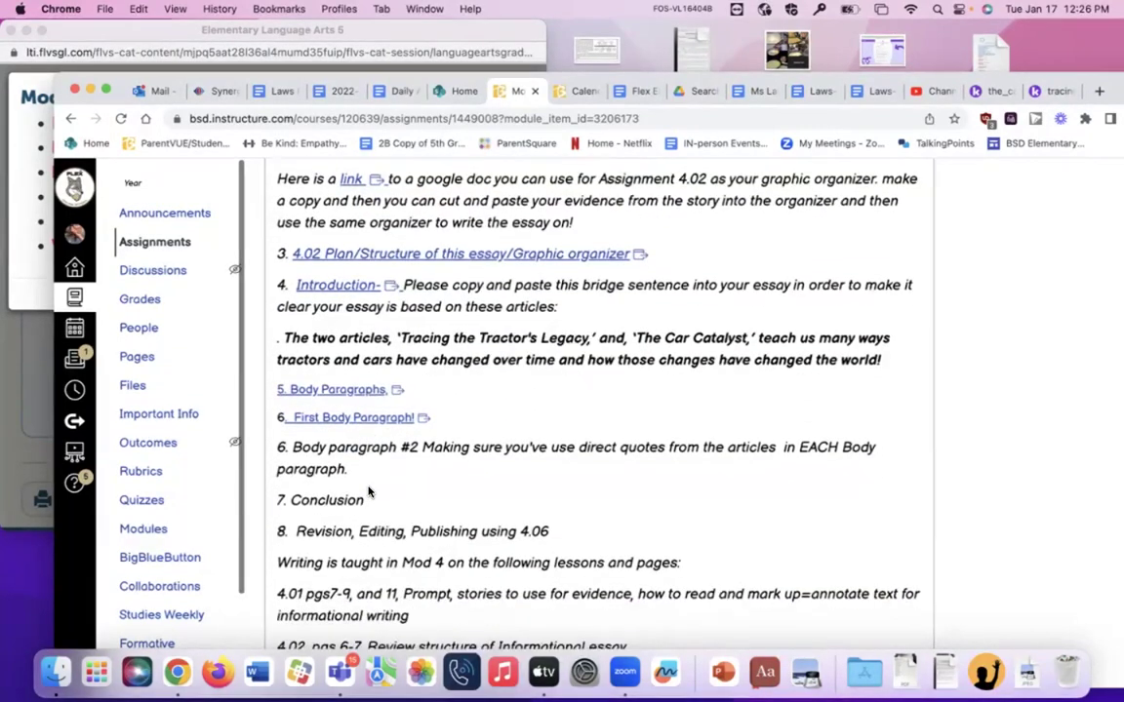
scroll(369, 491, "down", 1)
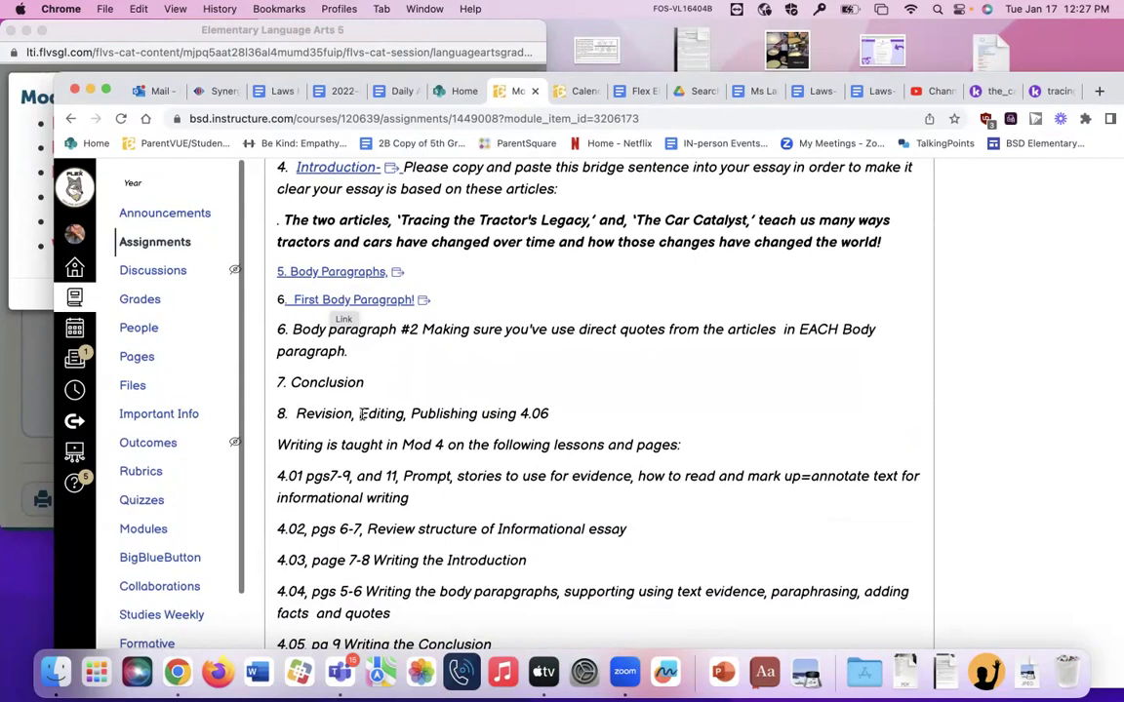
scroll(351, 527, "down", 4)
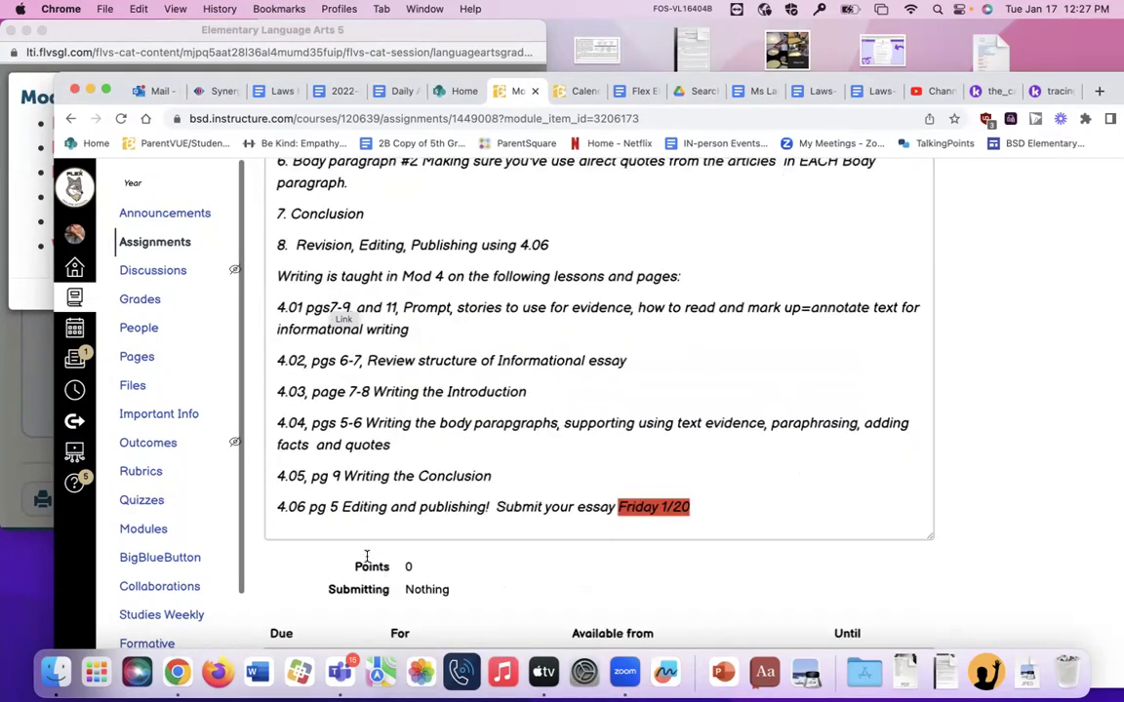
scroll(367, 556, "down", 1)
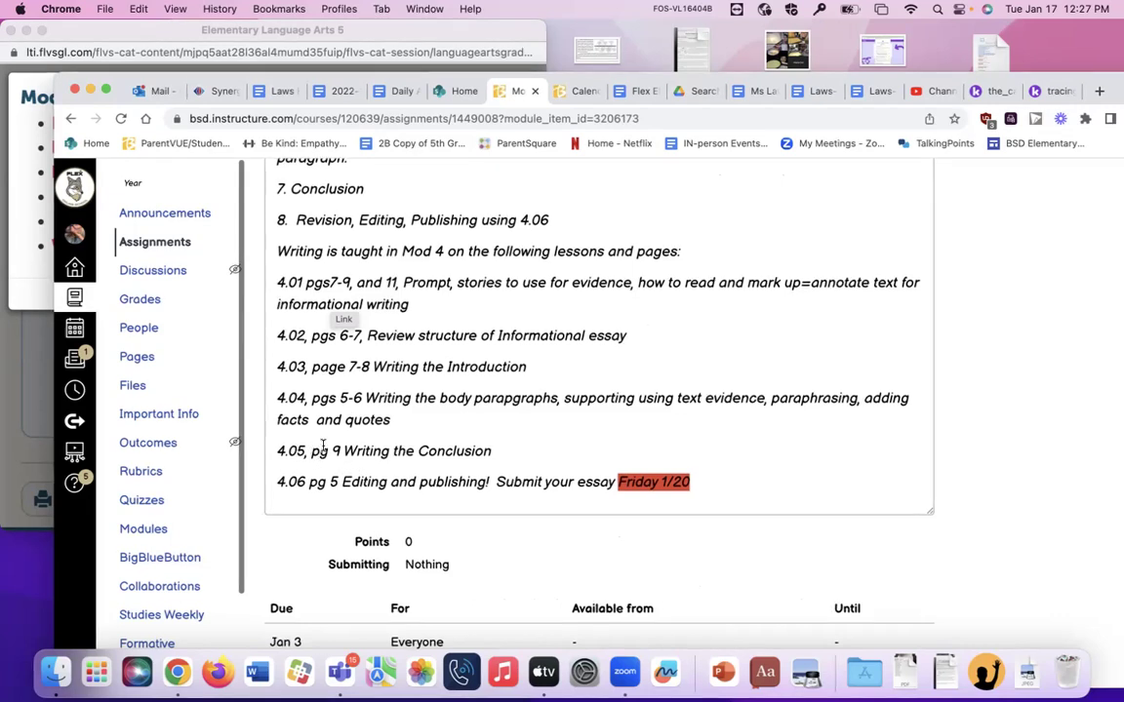
scroll(333, 431, "up", 15)
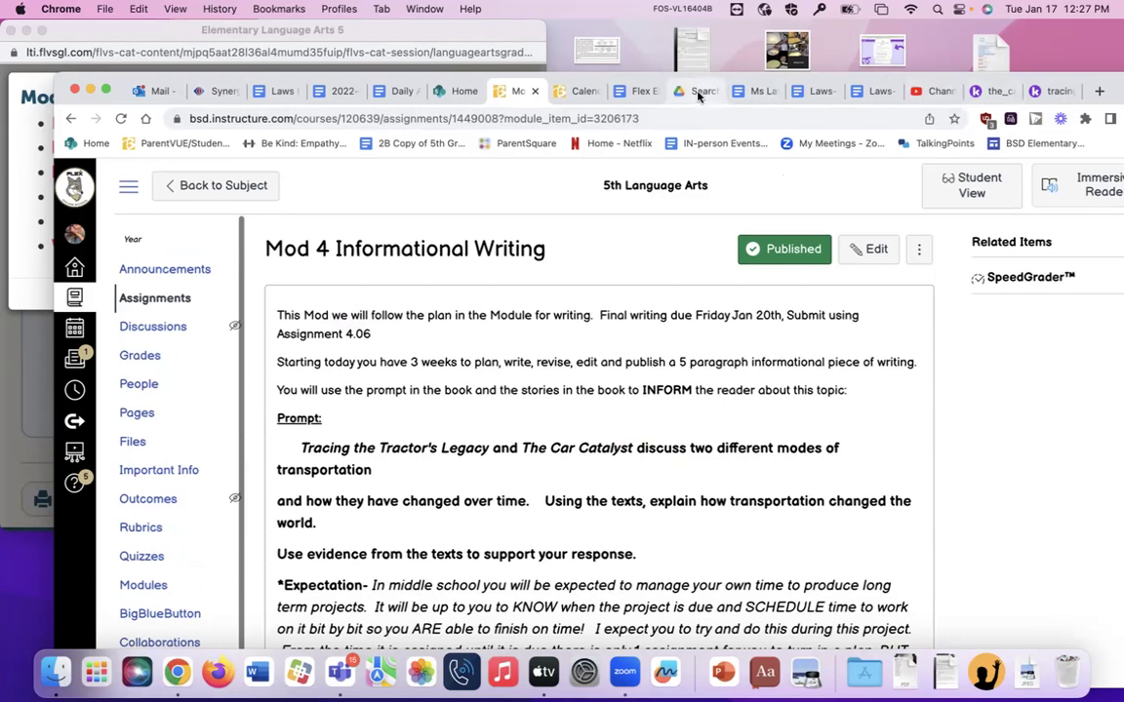
Step: Open the teacher's example Mod 4 Informational Essay document and select the introduction's bridge sentence about the two articles
left_click(699, 92)
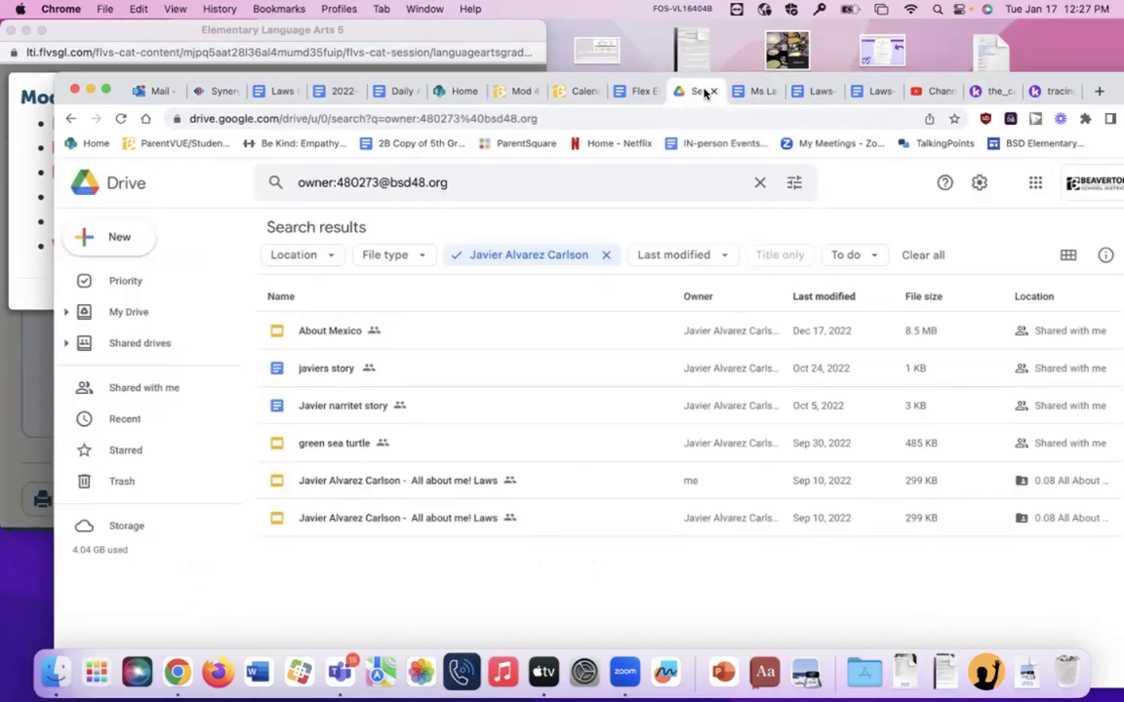
left_click(757, 92)
scroll(524, 394, "up", 10)
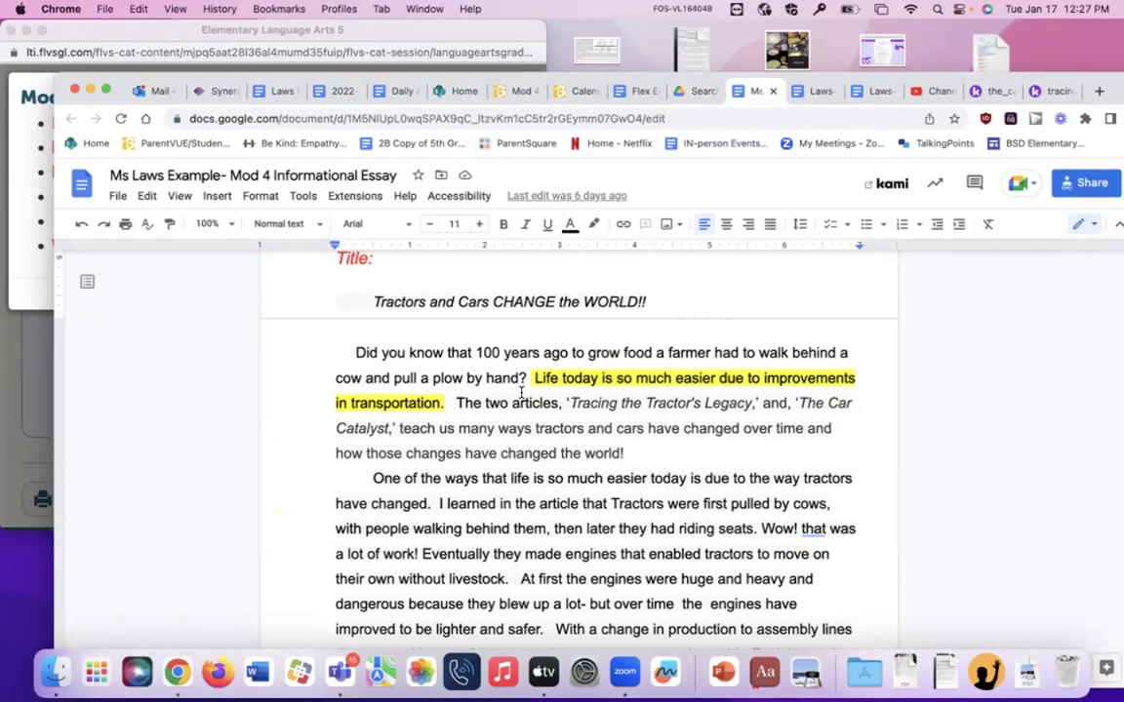
scroll(522, 393, "up", 3)
scroll(521, 392, "down", 1)
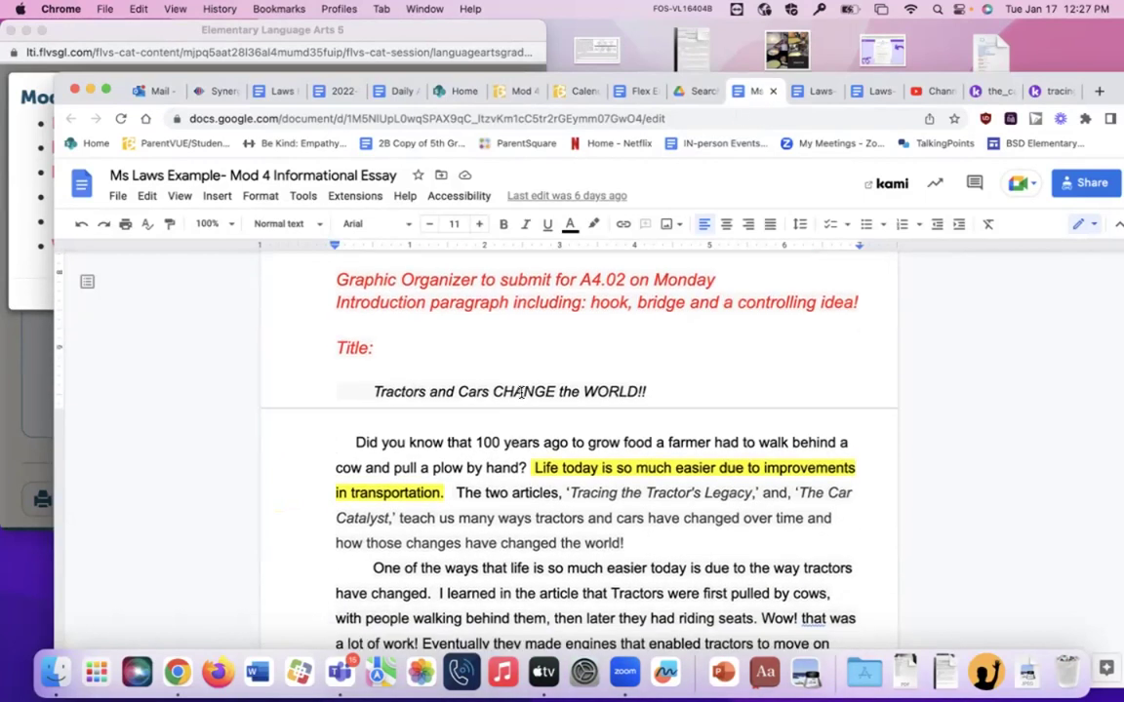
scroll(522, 392, "down", 1)
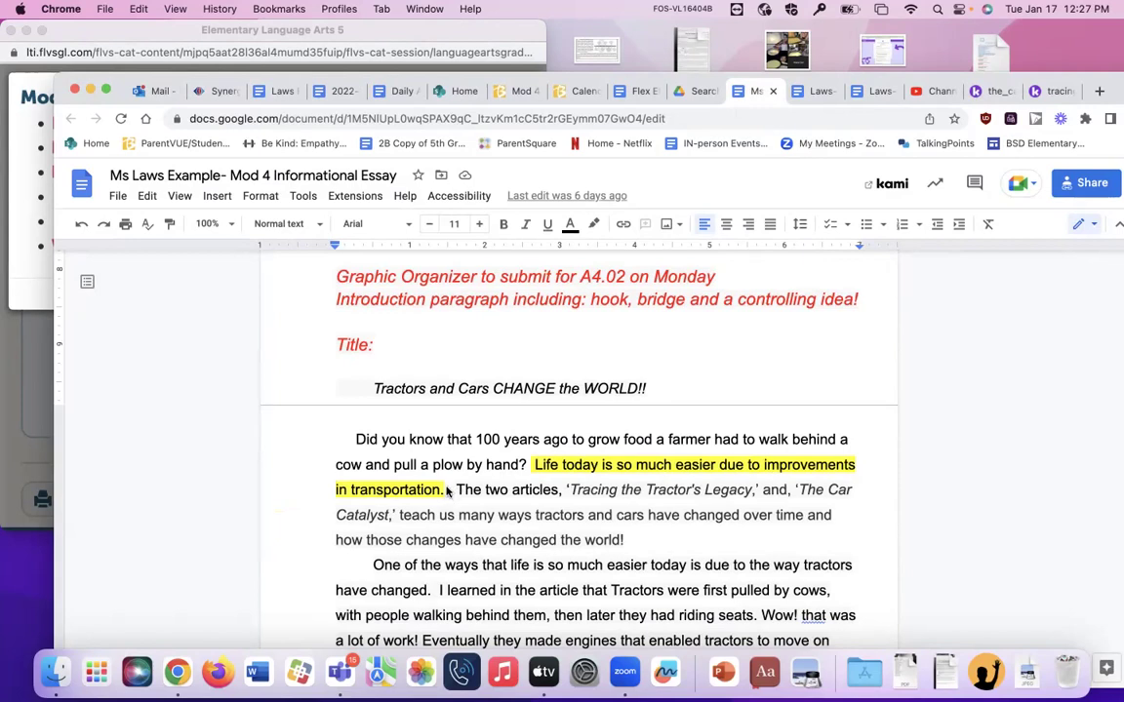
left_click_drag(452, 495, 640, 549)
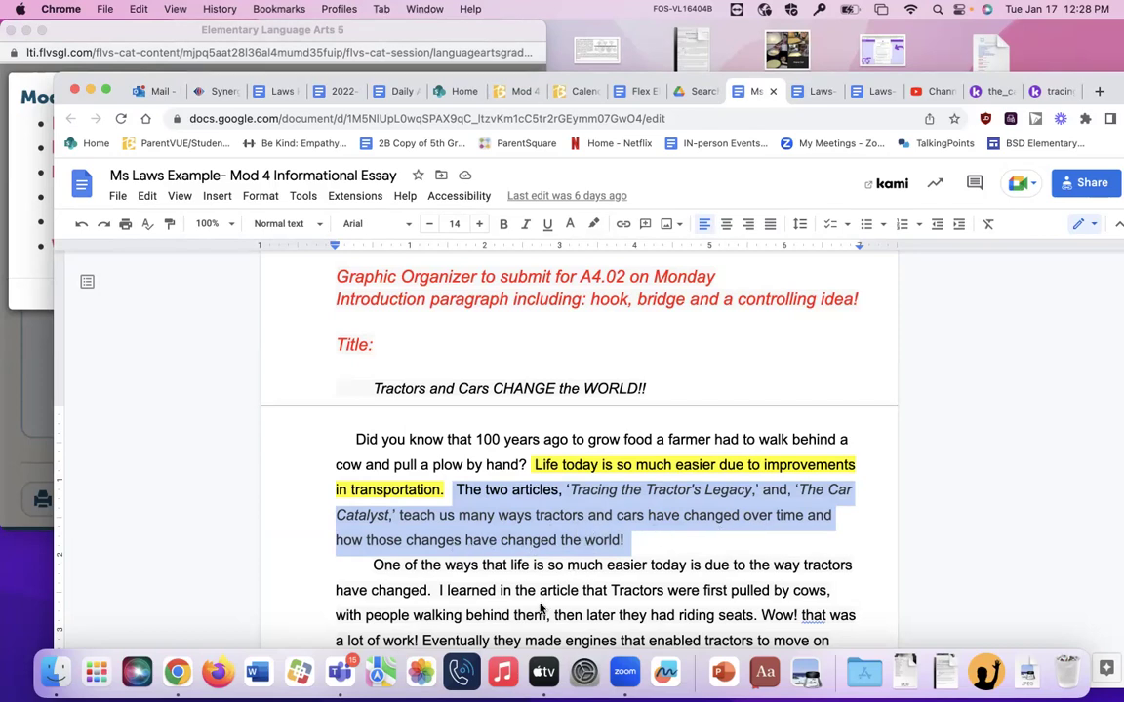
Step: Select the direct quotes in the two body paragraphs, starting at "As tractors changed" and "His original model had three wheels"
scroll(542, 605, "down", 4)
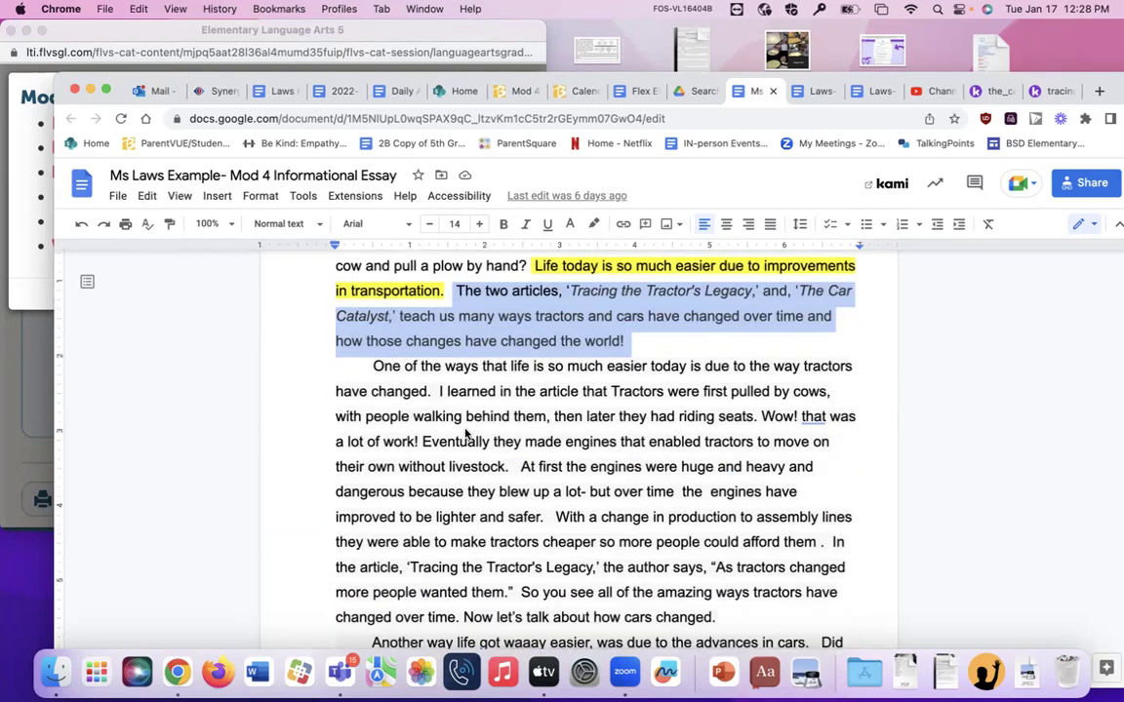
scroll(461, 431, "down", 1)
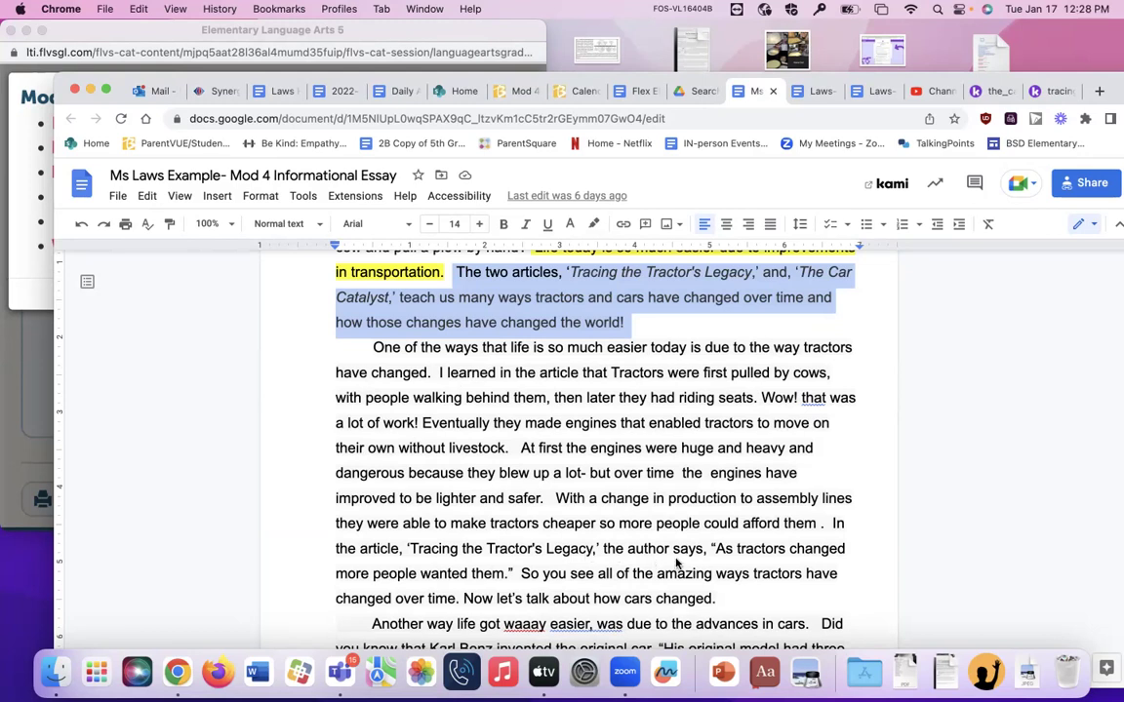
left_click_drag(711, 550, 721, 583)
scroll(721, 582, "down", 5)
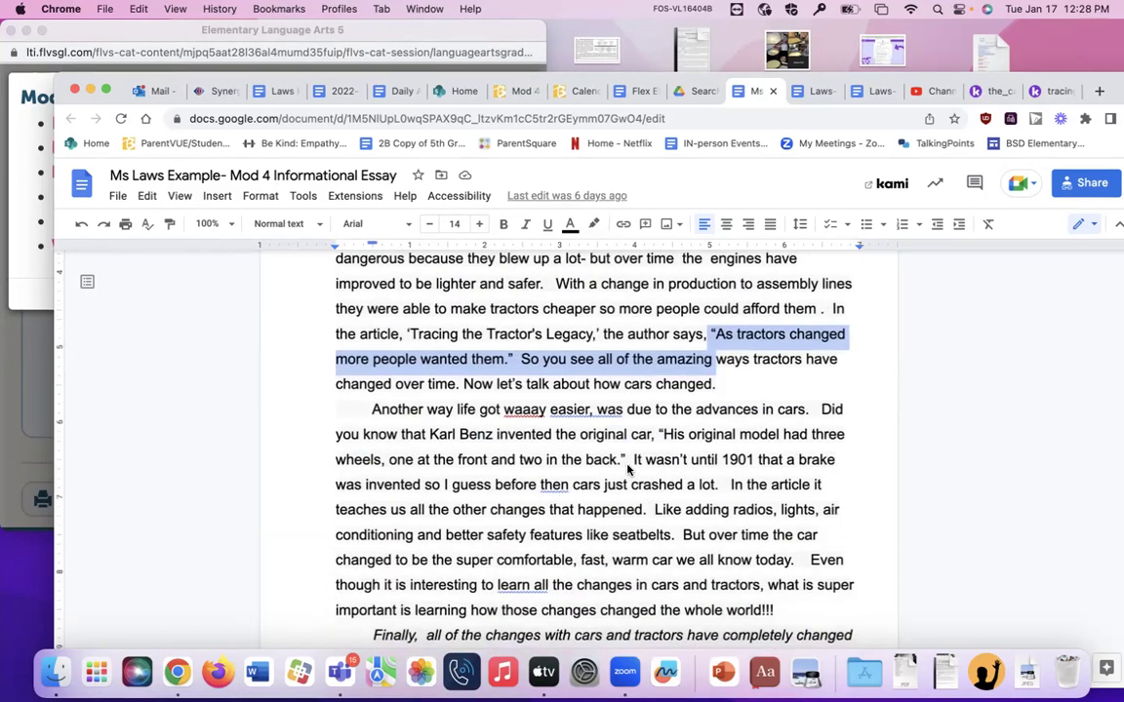
scroll(539, 505, "down", 1)
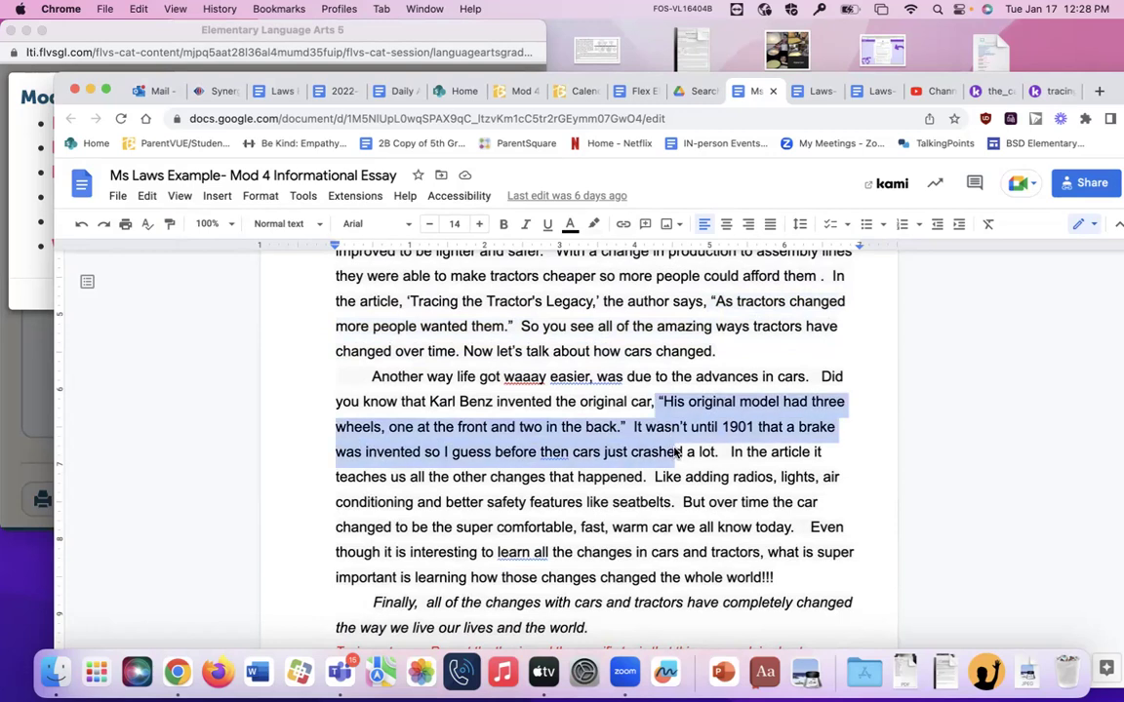
Step: Select the italic "Finally, all of the changes with cars and tractors" sentence that begins the conclusion
scroll(541, 492, "down", 5)
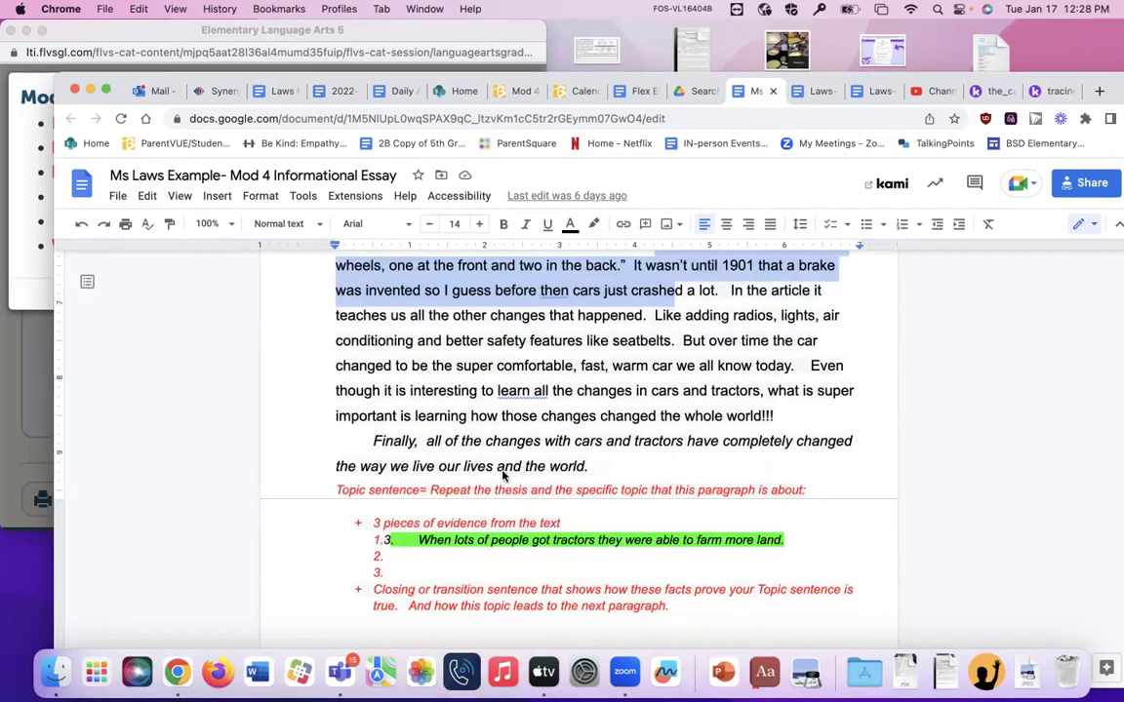
left_click(589, 466)
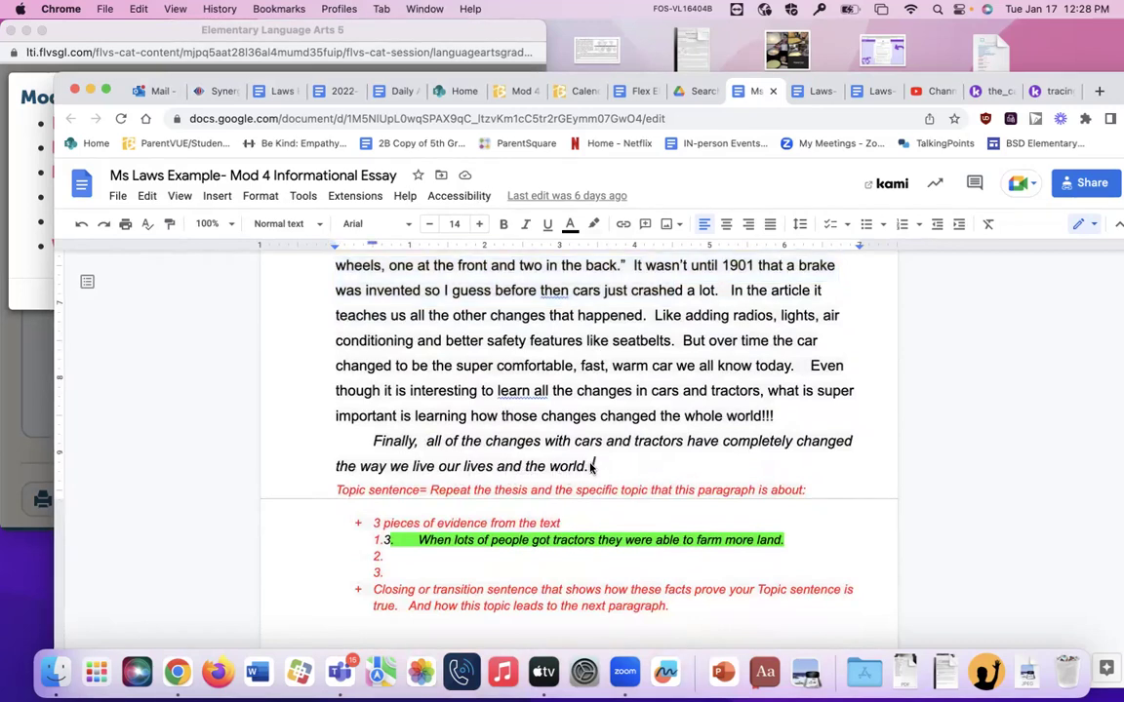
left_click_drag(590, 466, 374, 445)
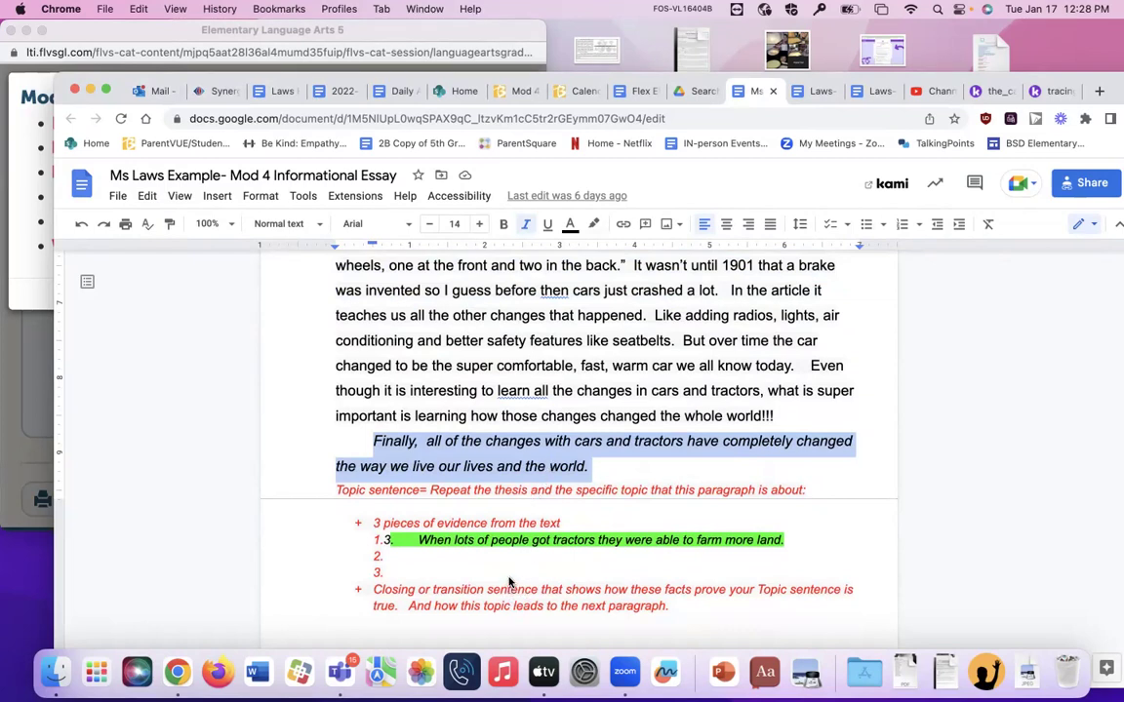
Step: Switch to the_car_catalyst_text.pdf in Kami and highlight the heading "How have cars changed the world?" in yellow
left_click(996, 91)
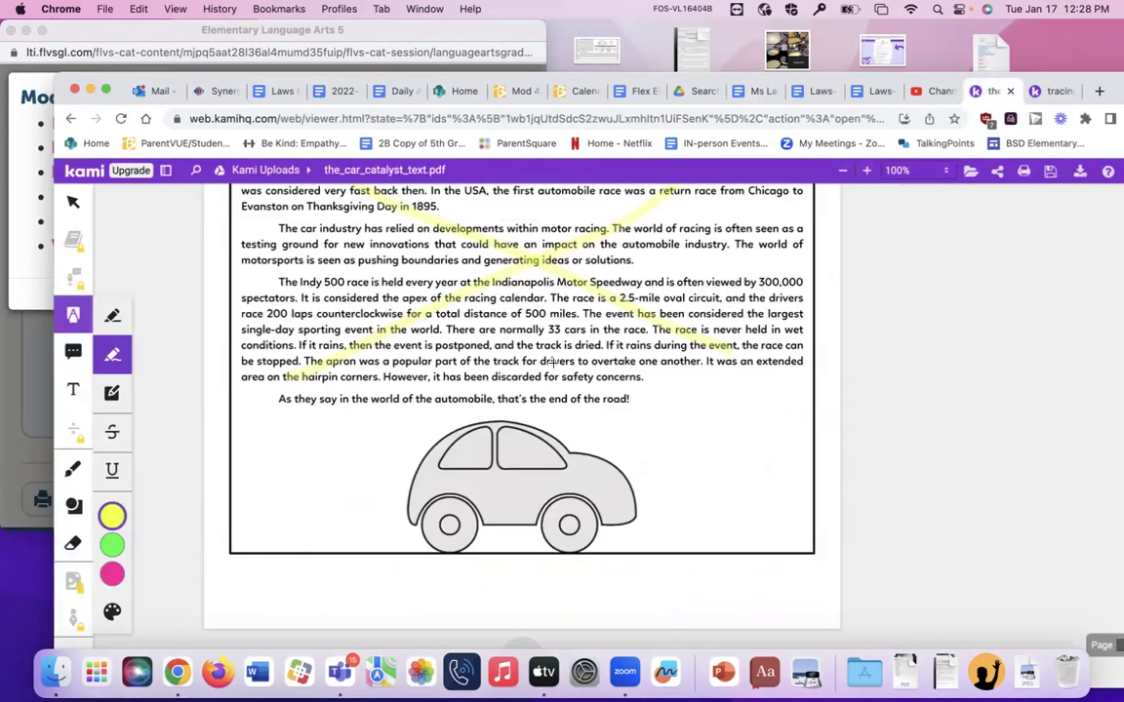
scroll(552, 362, "up", 15)
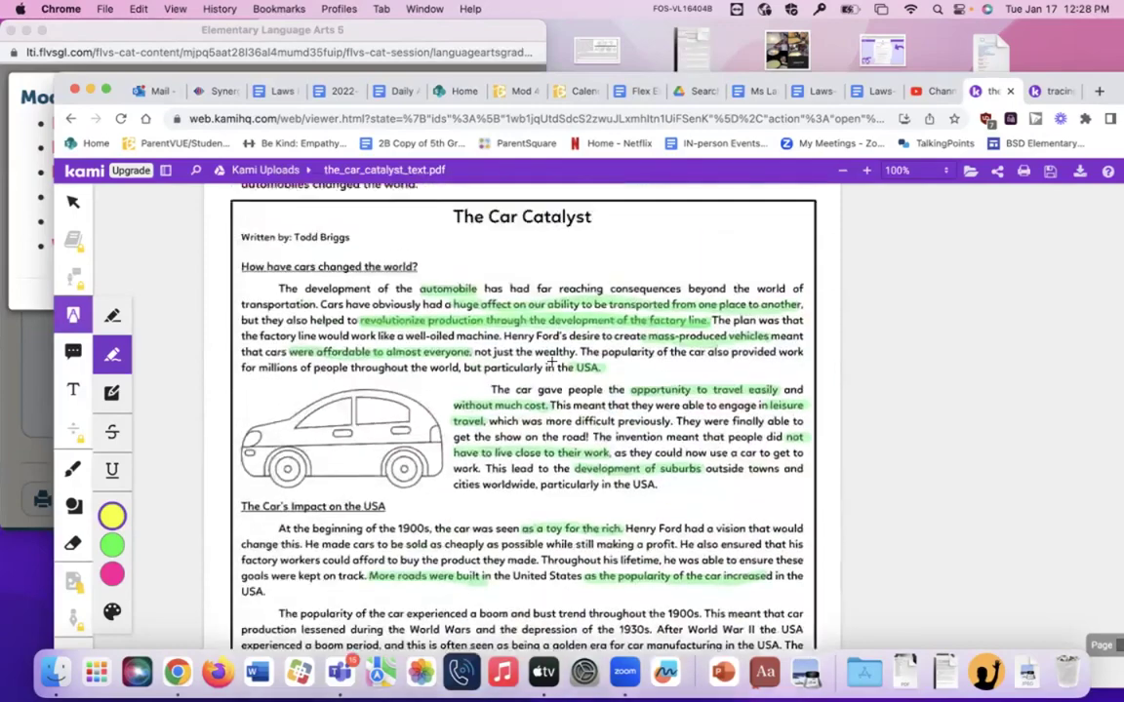
scroll(552, 361, "up", 3)
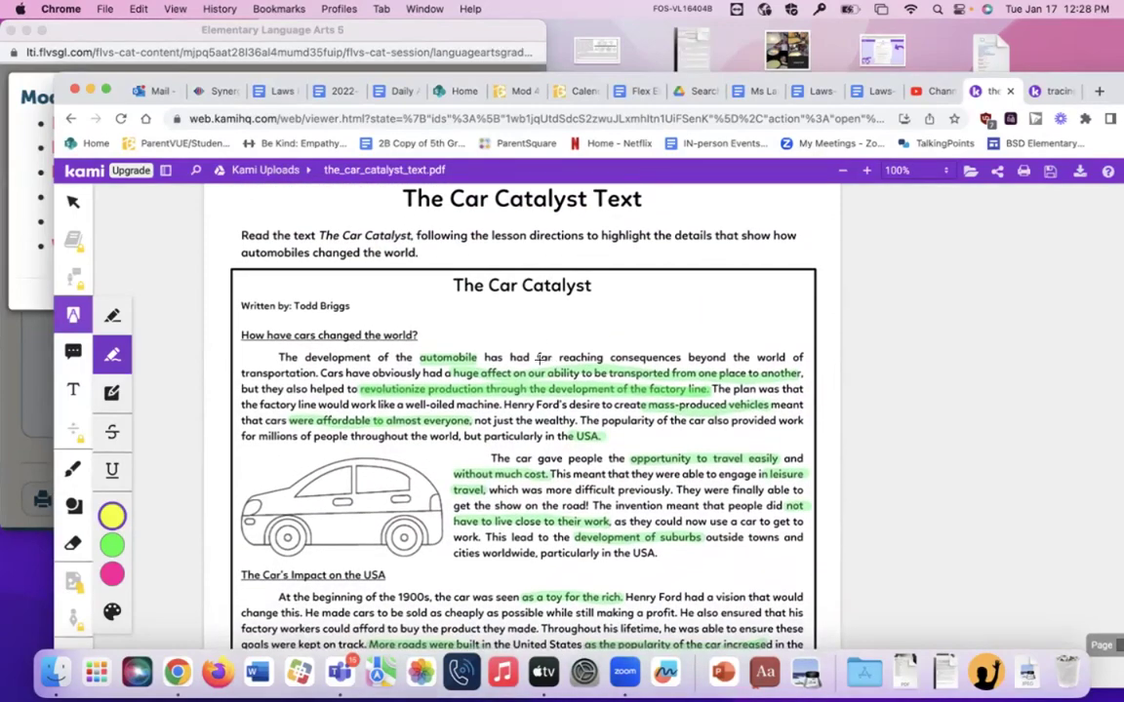
left_click_drag(237, 334, 417, 334)
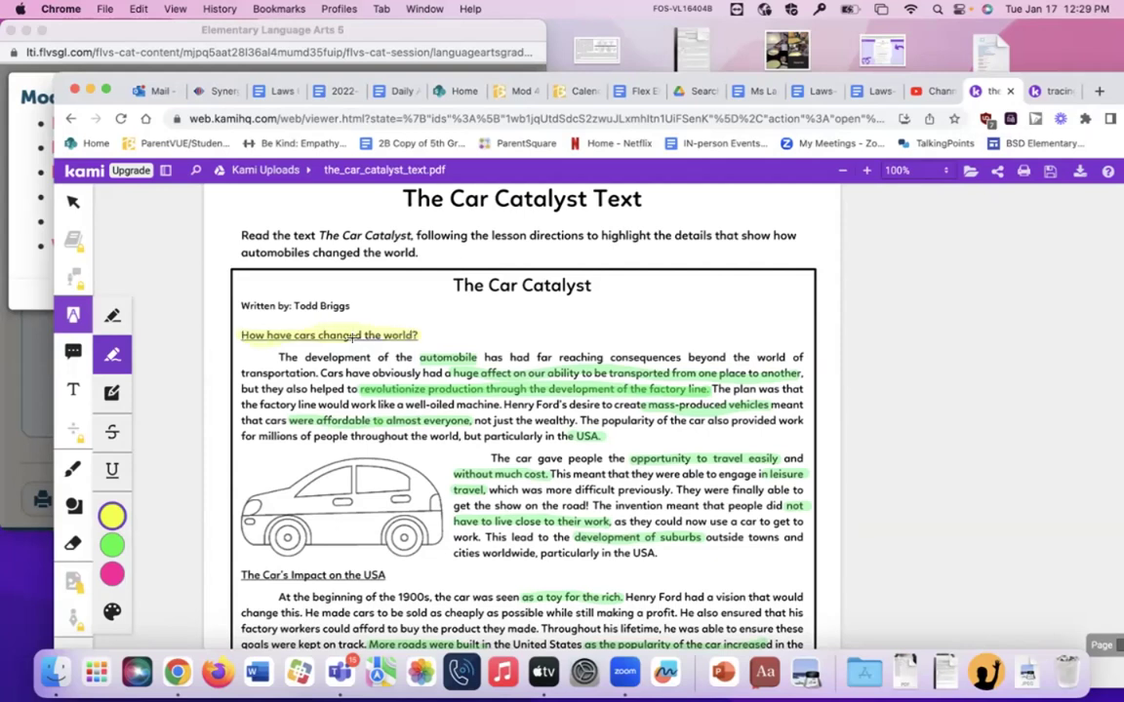
scroll(268, 336, "down", 2)
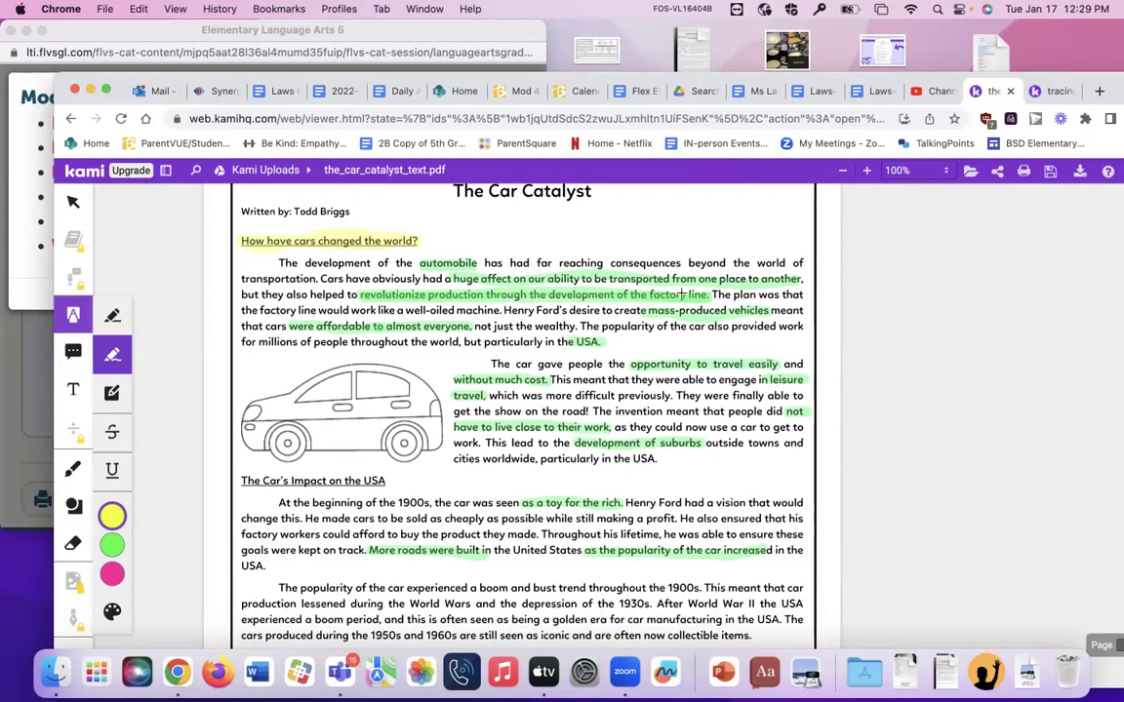
Step: Review the green-highlighted evidence in The Car Catalyst text on how cars changed the world
scroll(660, 368, "down", 2)
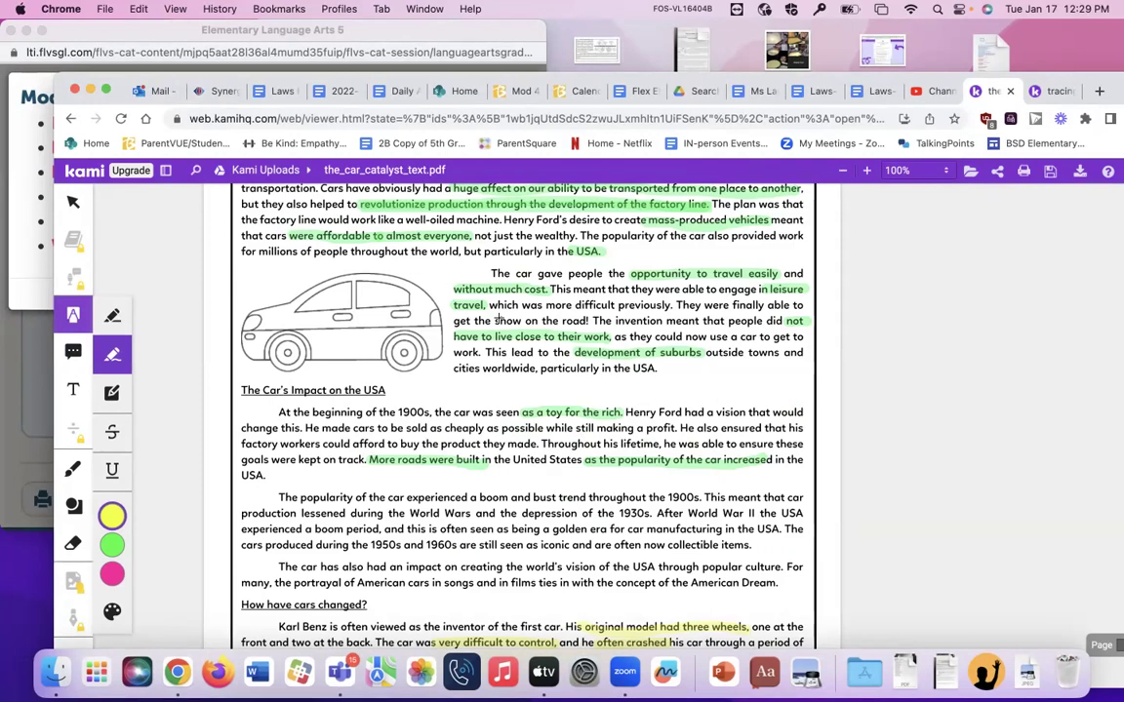
scroll(576, 304, "down", 1)
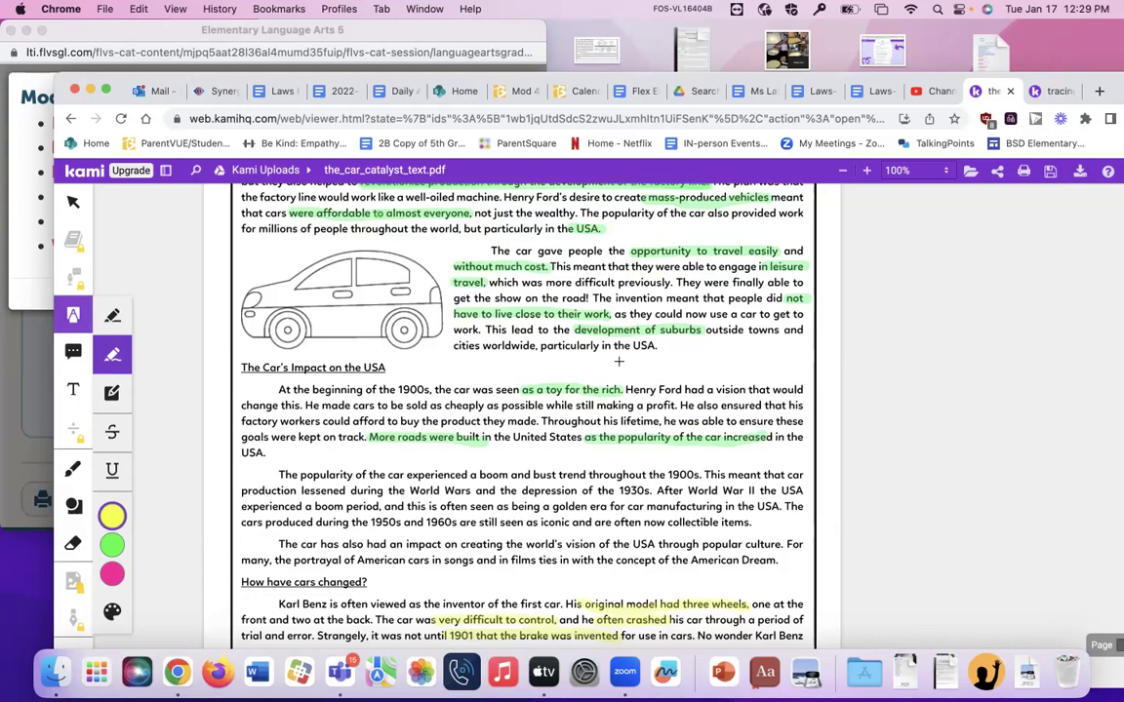
scroll(579, 442, "down", 4)
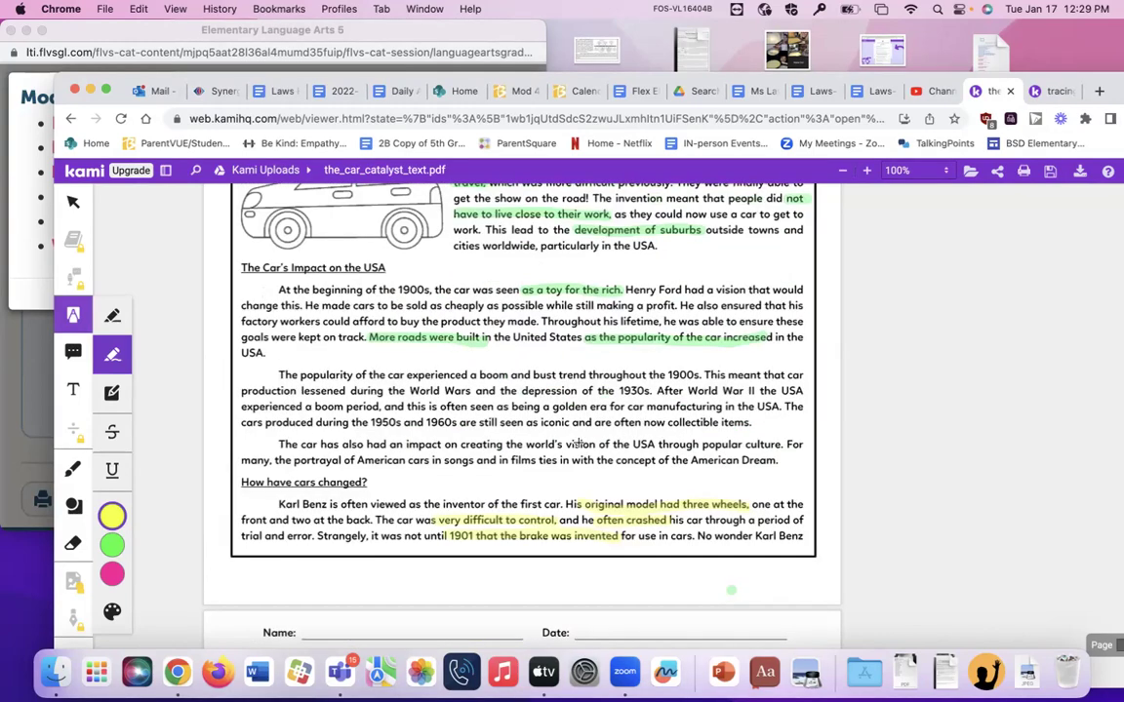
scroll(579, 442, "down", 1)
scroll(578, 442, "up", 10)
scroll(578, 444, "down", 3)
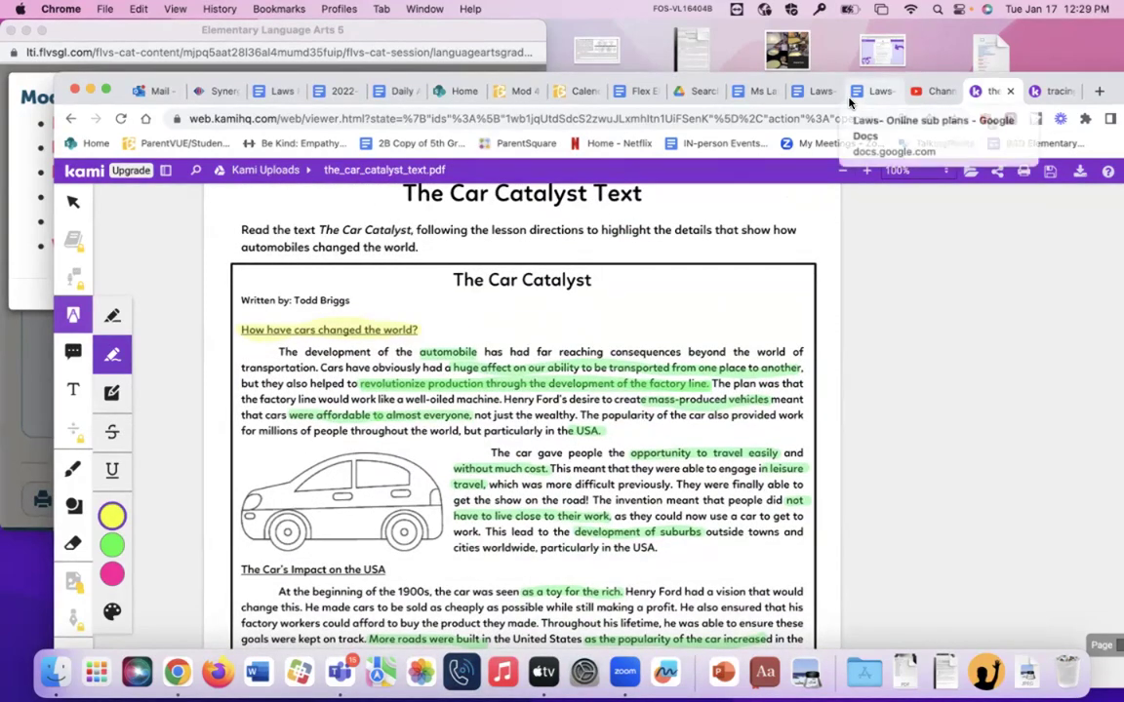
Step: In the essay's conclusion, add "One big way cars have changed the world is that they have made it cheaper and easier for people to travel for fun."
left_click(761, 92)
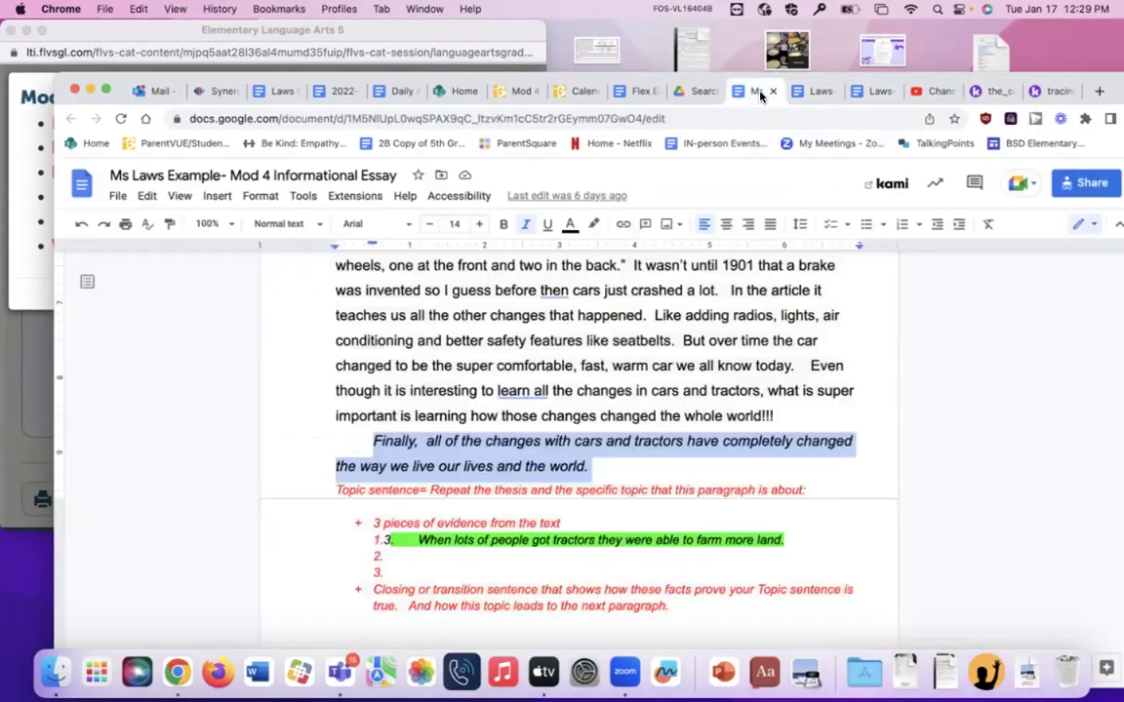
left_click(597, 467)
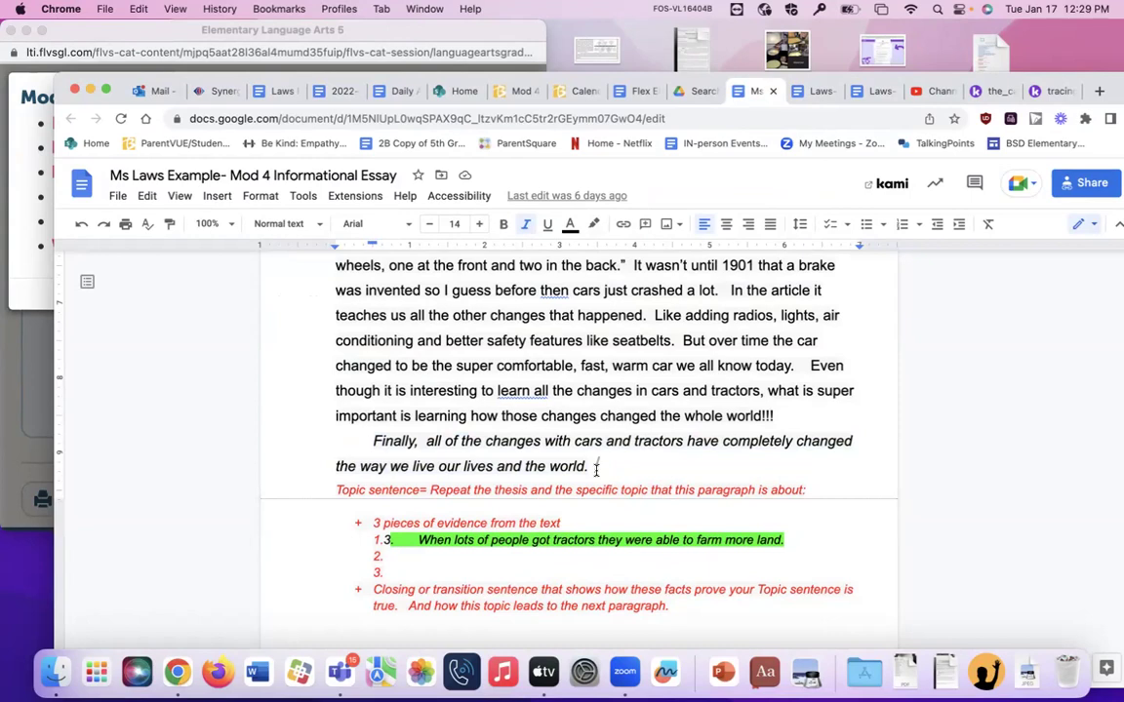
type("One bi")
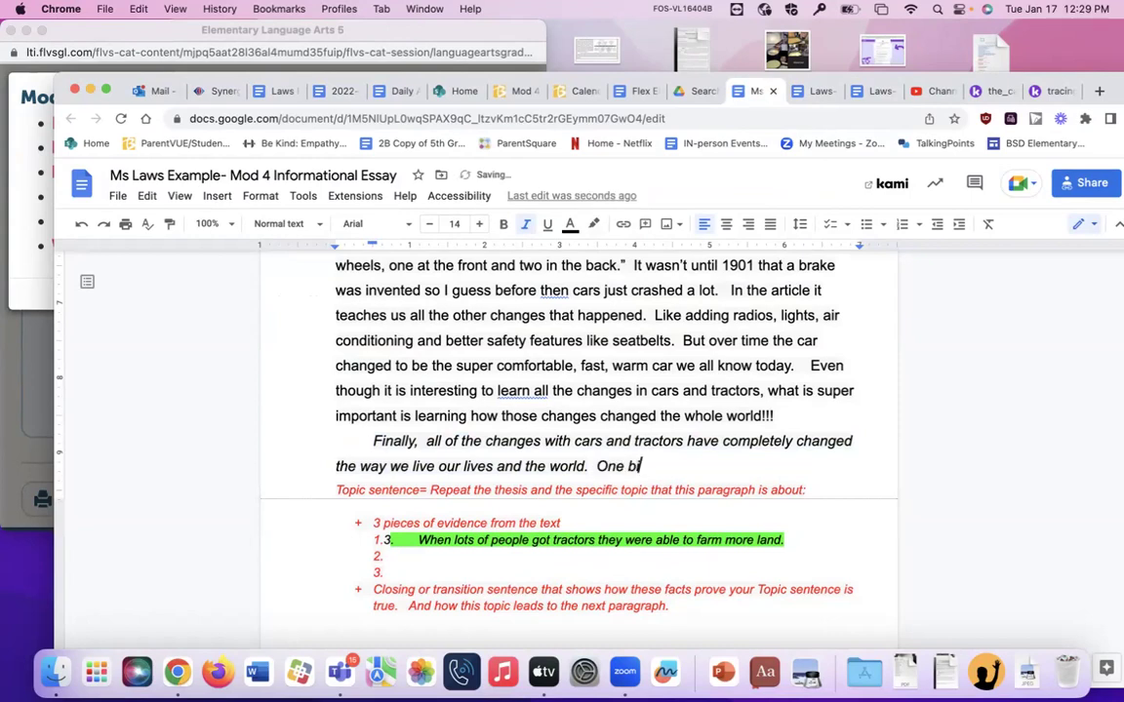
type("g way cars have chan")
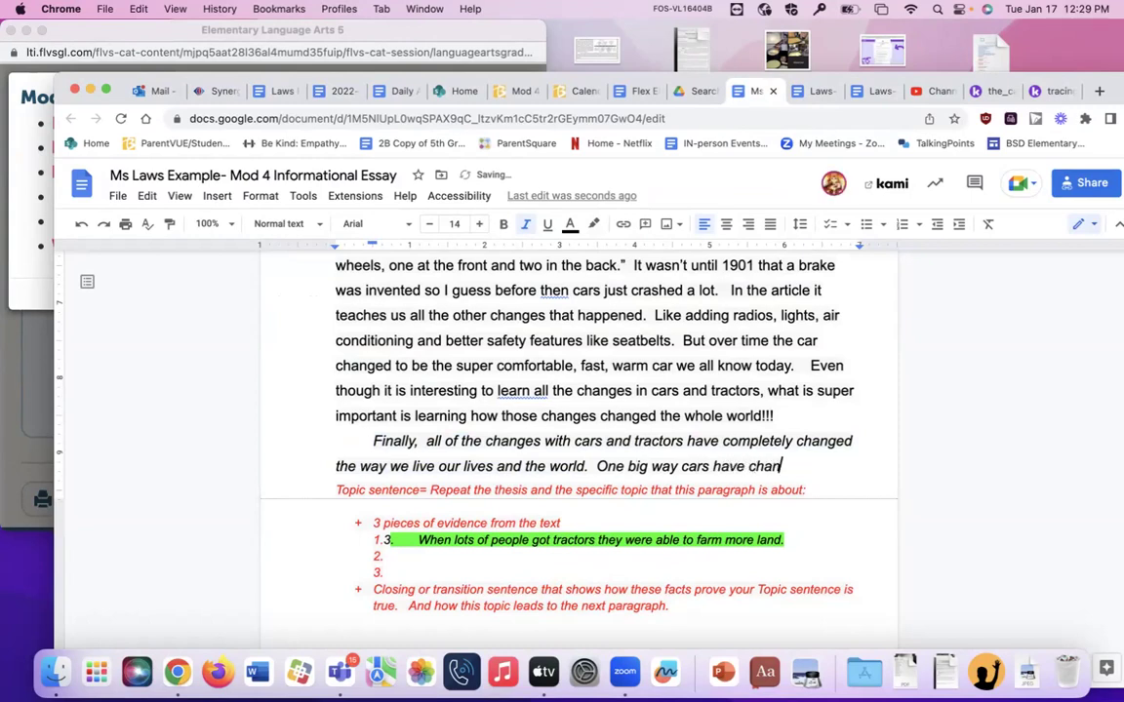
type("ged the world")
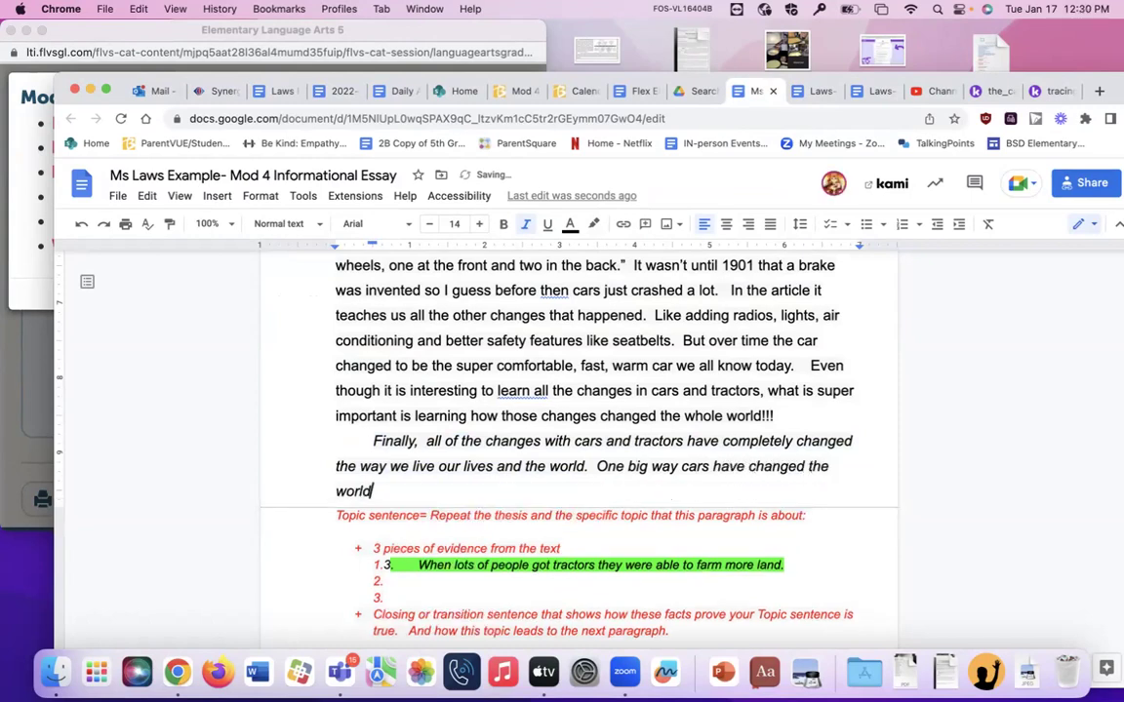
type(" is that they have made it ")
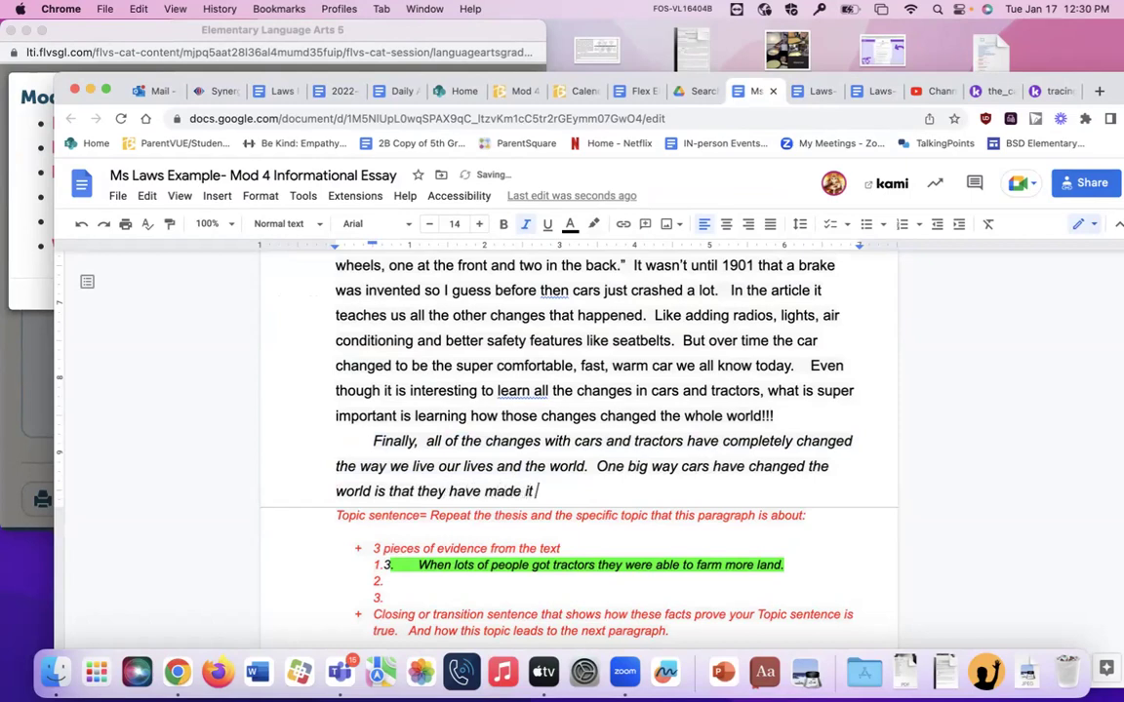
type("cheaper and eas")
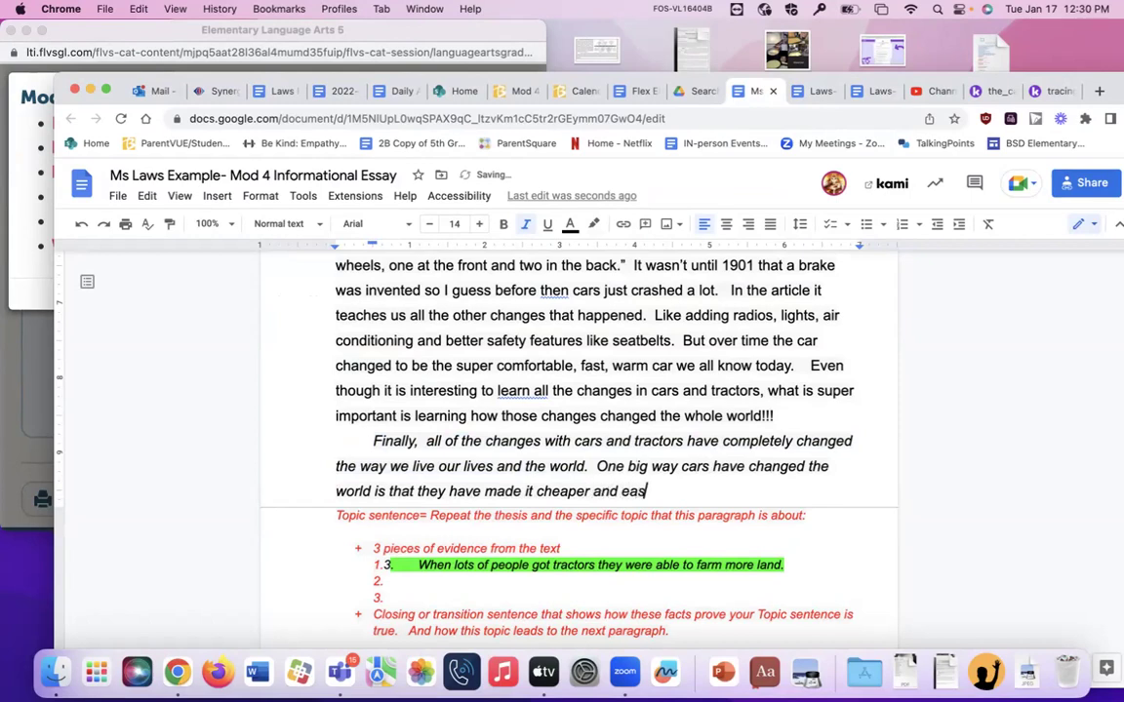
type("ier for bpe")
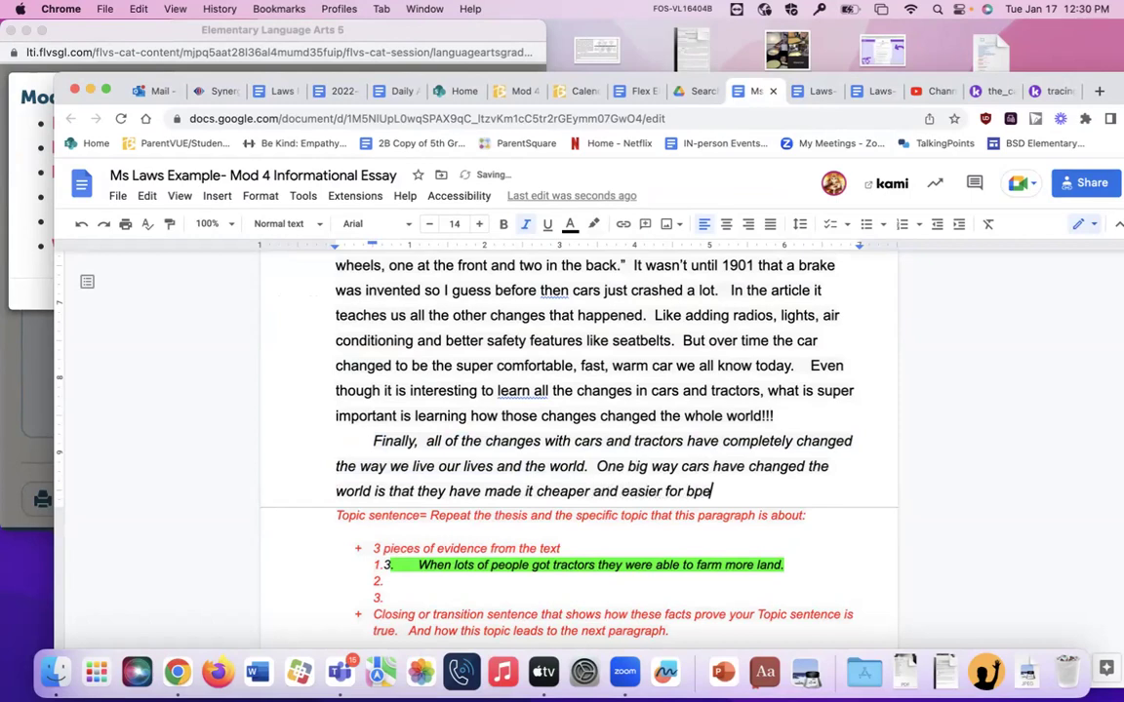
key("BackSpace")
key("BackSpace")
key("BackSpace")
type("people to travel")
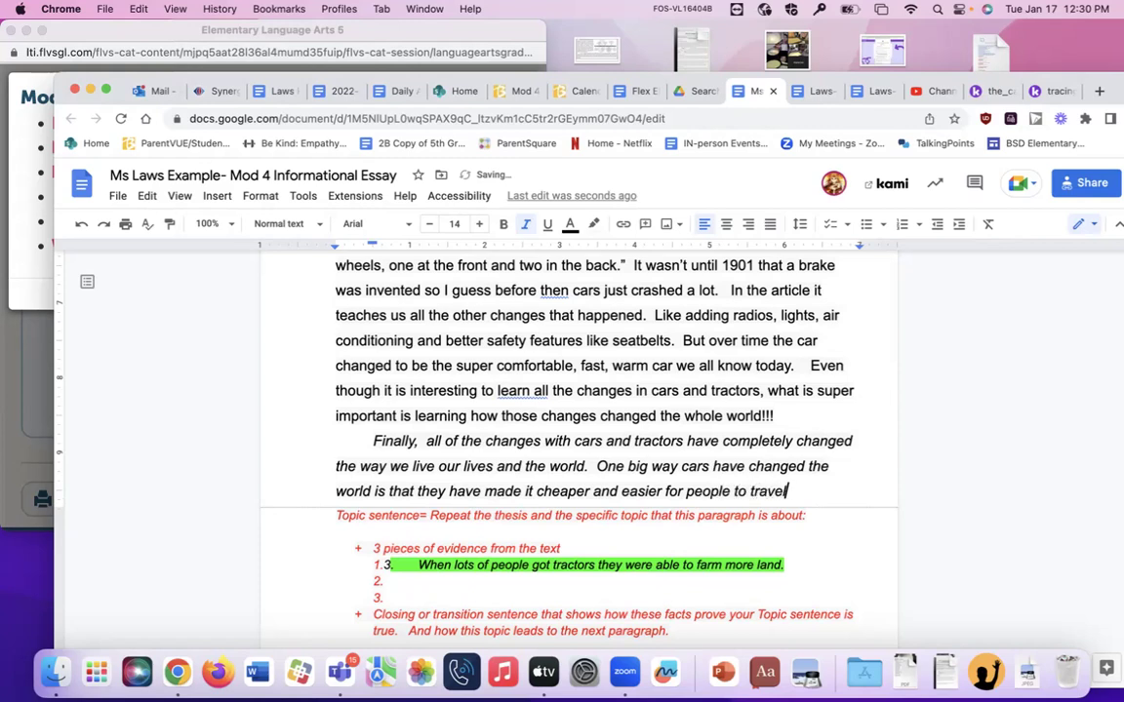
type(" for fun.  Th")
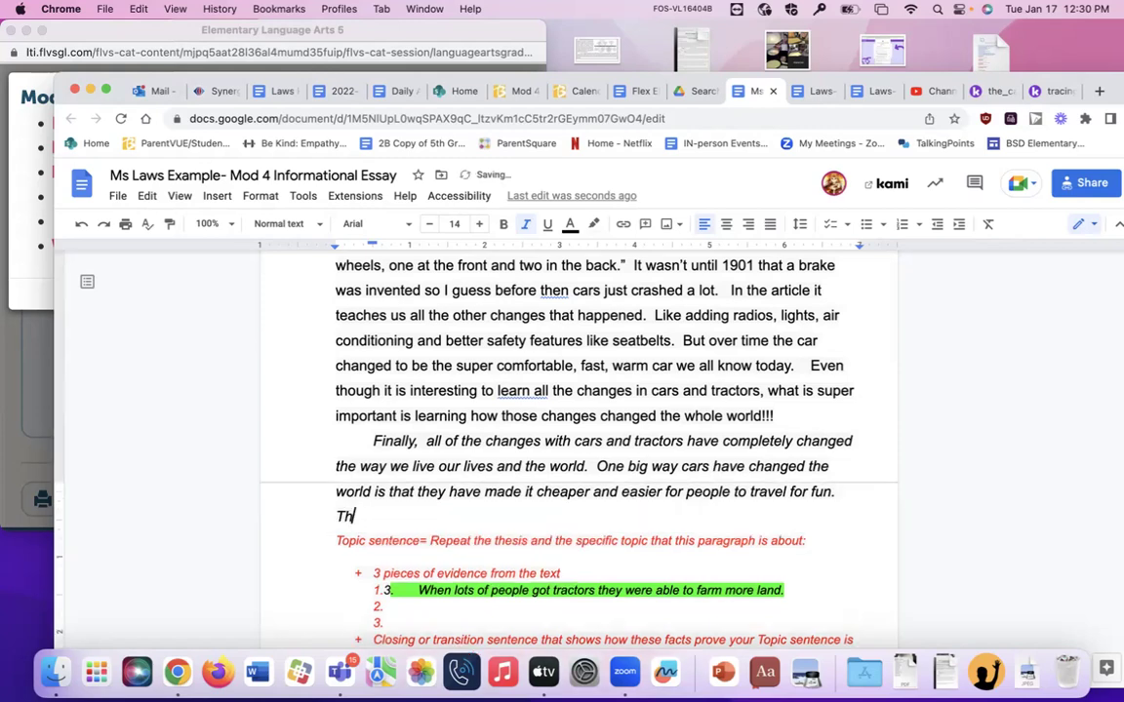
Step: Append "They have also helped us get to our jobs so people can live outside of the city center in the suburbs and drive in to work!"
type("ey have also ")
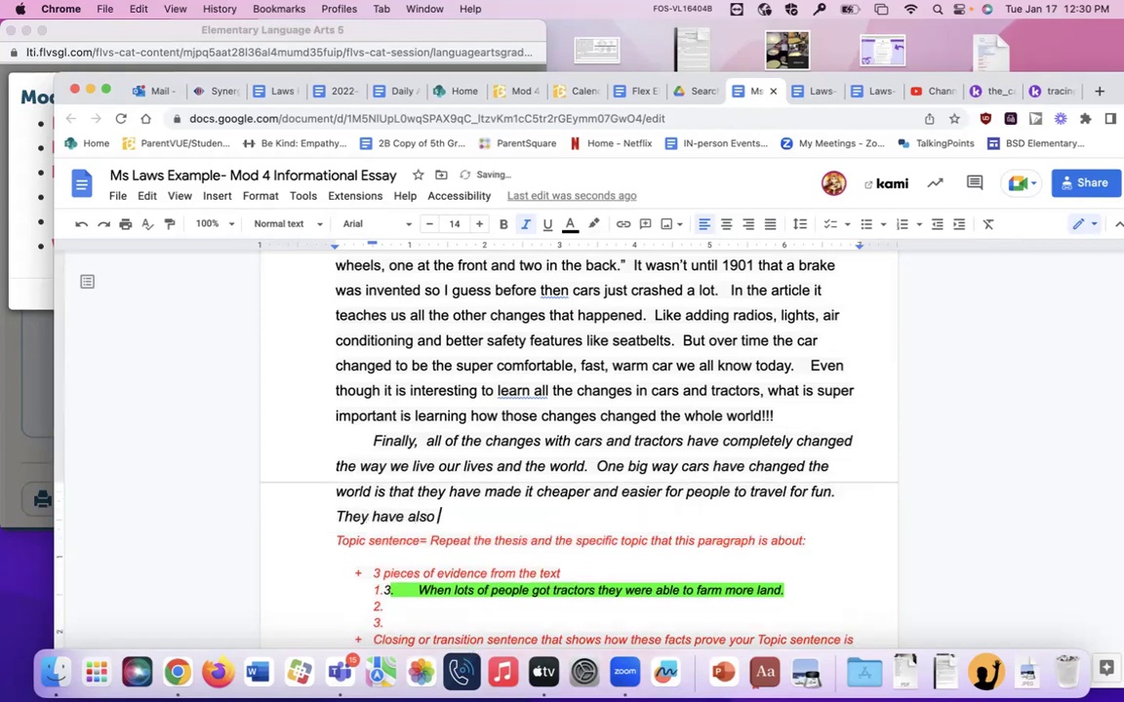
type("helped us get to our jobs so")
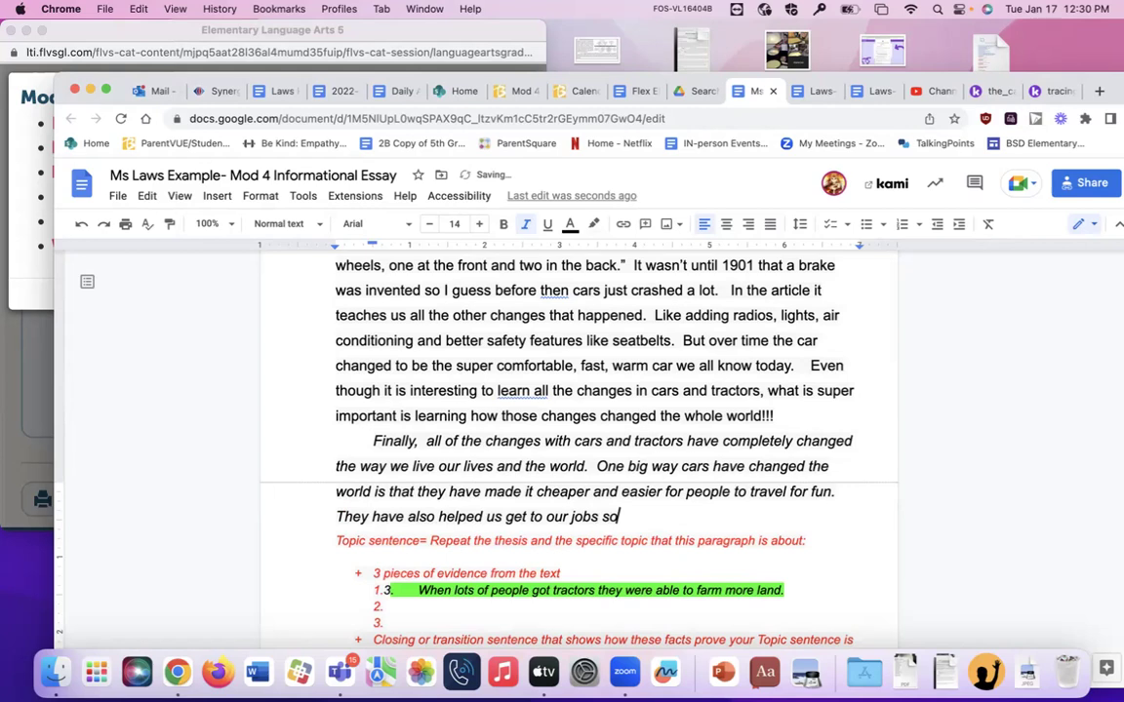
type(" peoppl")
key("BackSpace")
type("le can liv")
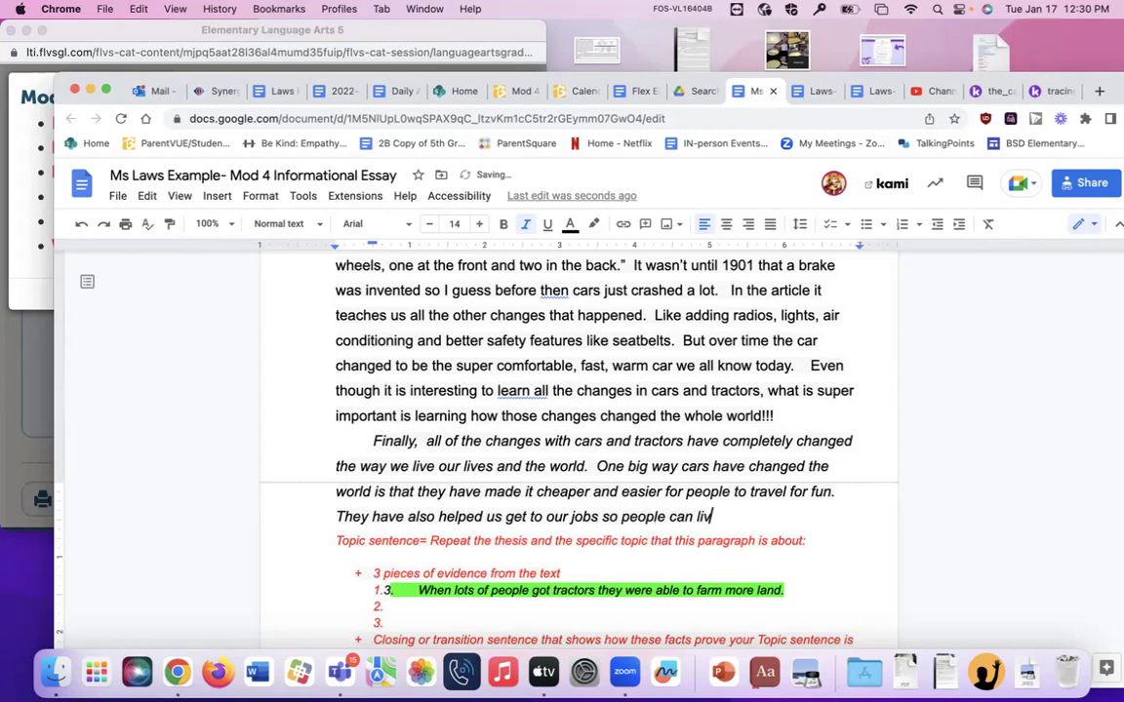
type("e outside o")
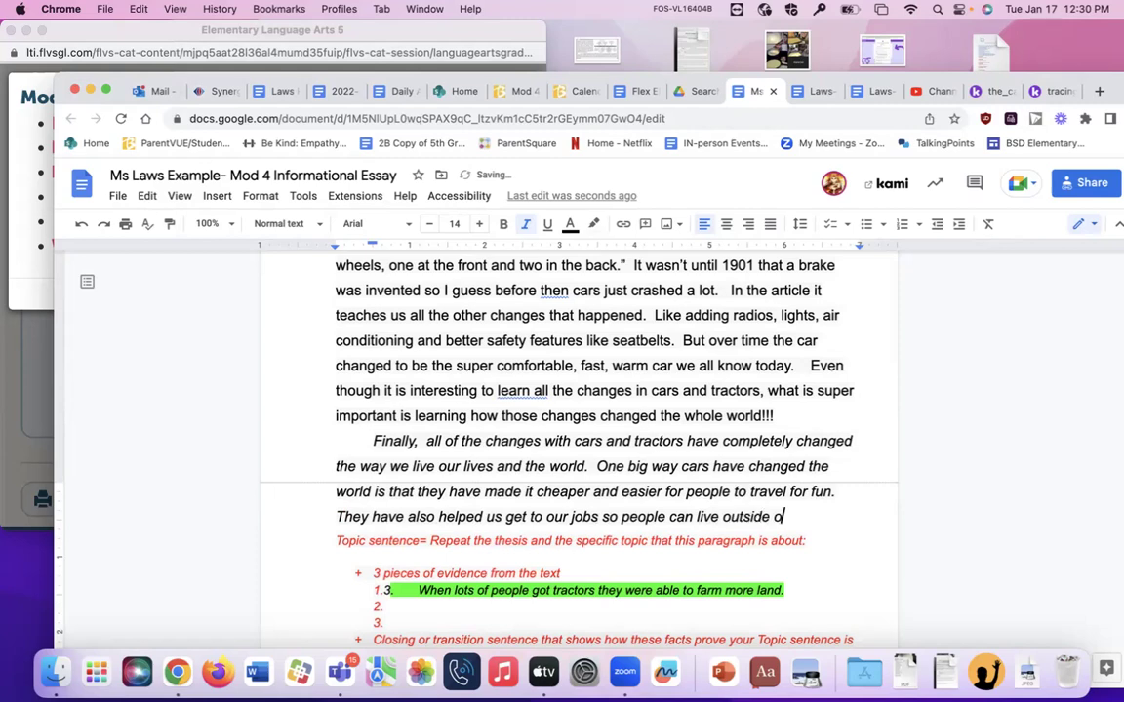
type("f the city ce")
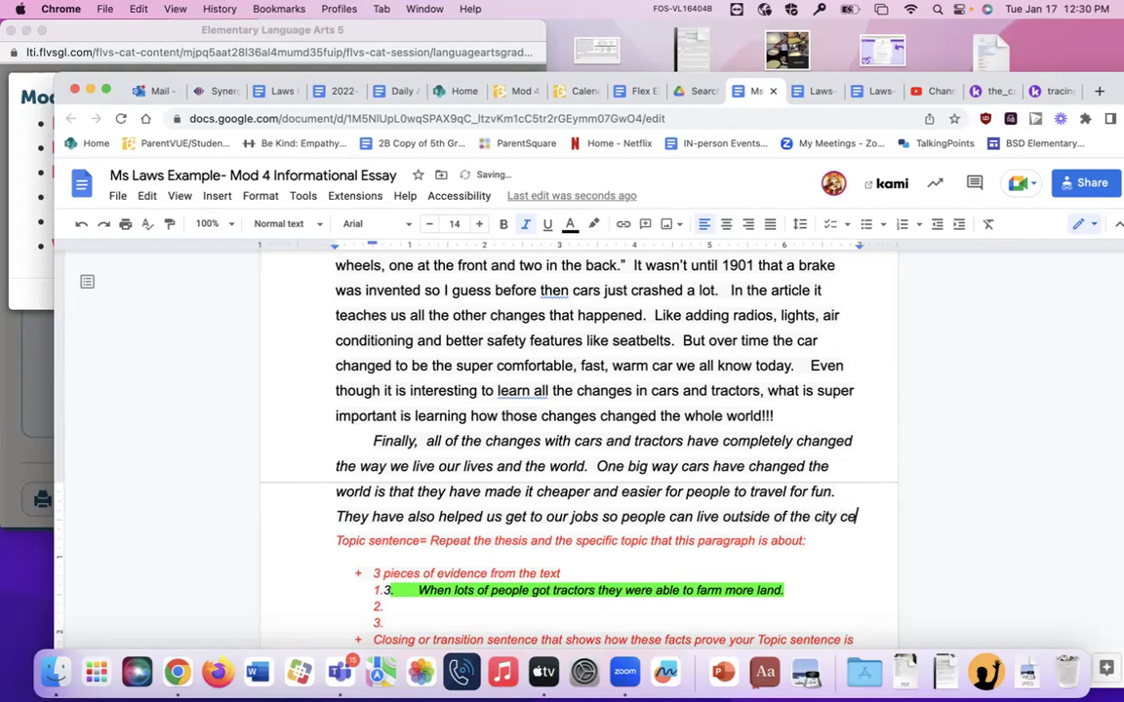
type("nter in the sub")
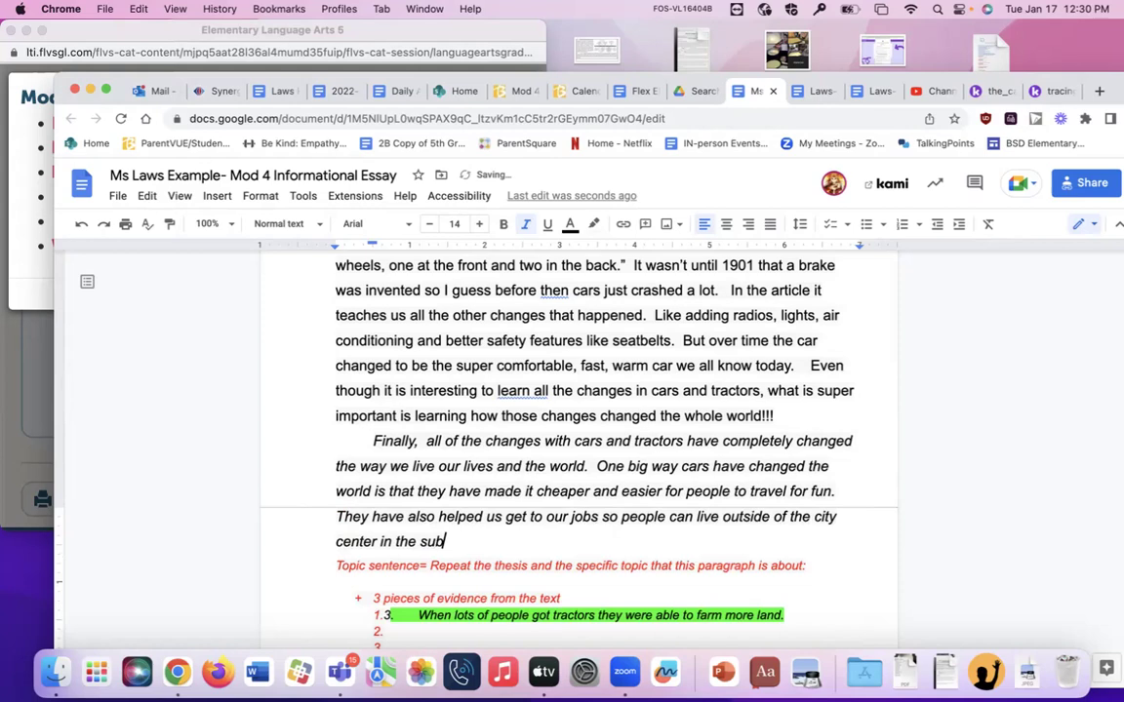
type("urbs and driv")
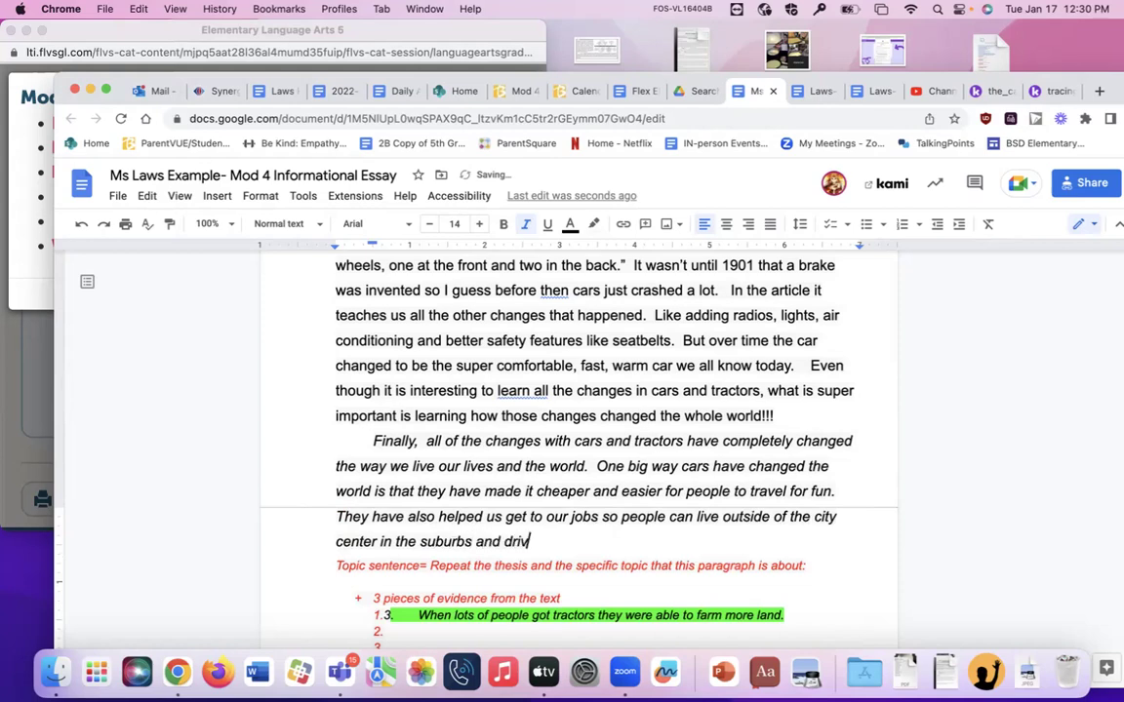
type("e in to work!")
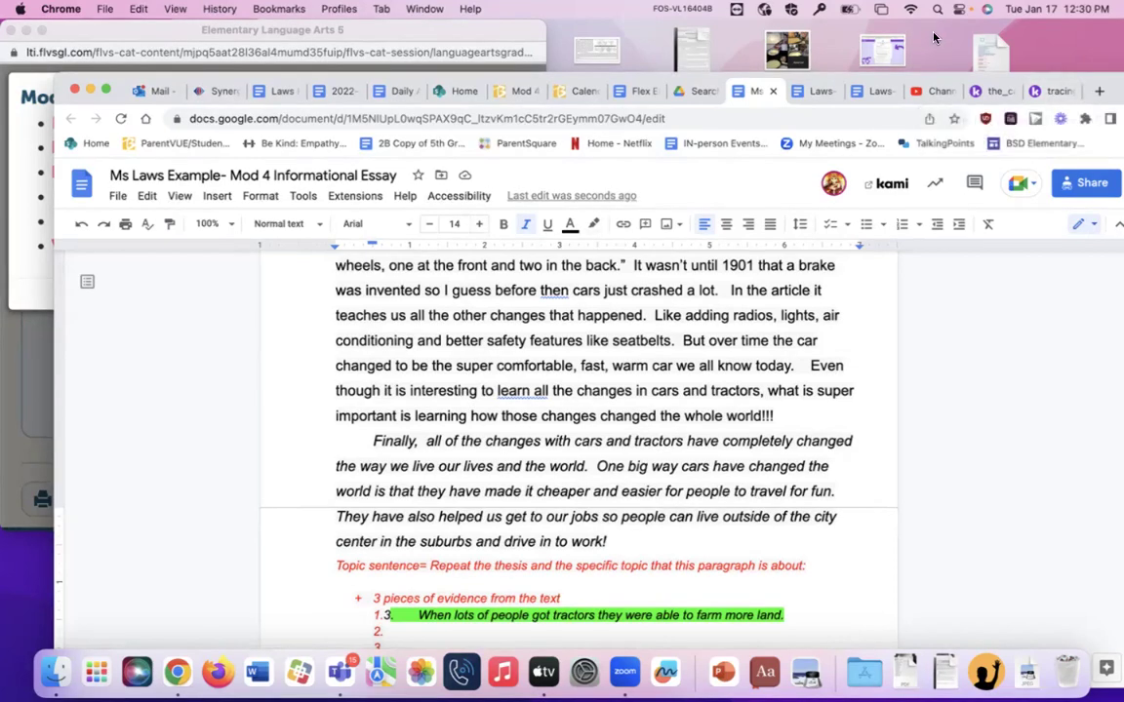
Step: Open tracing_the_tractor_s_legacy.pdf in Kami, decline text recognition, and read the highlighted introduction for evidence of how tractors changed the world
left_click(1042, 43)
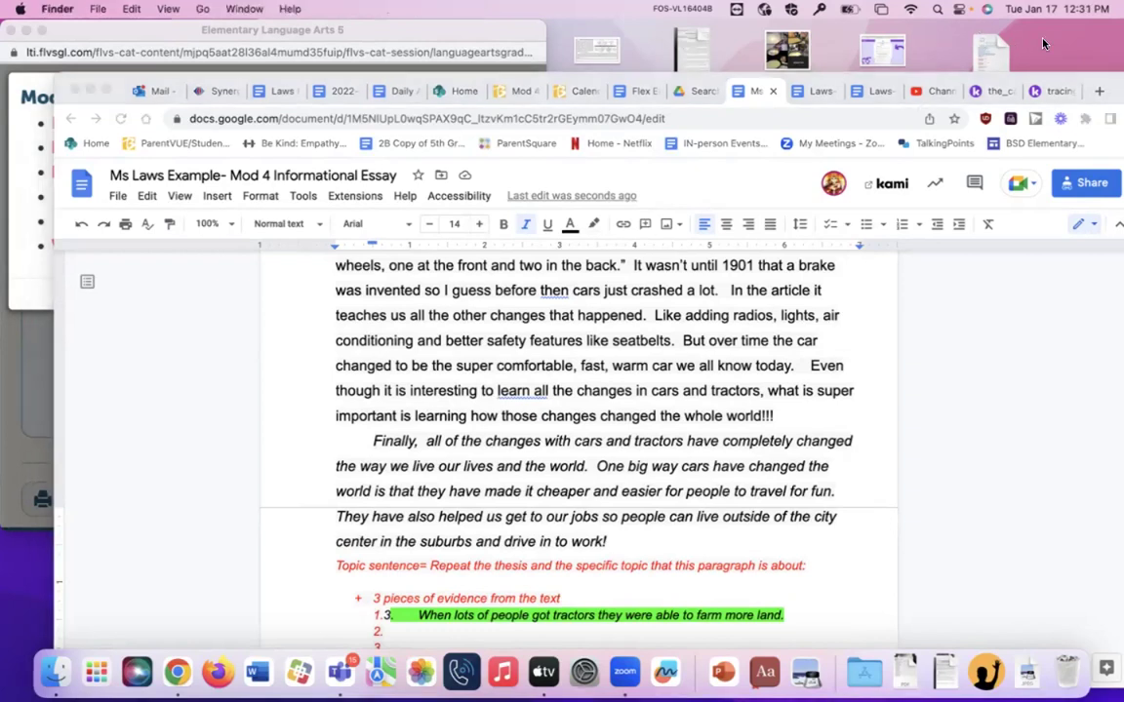
left_click(1042, 94)
left_click(1043, 94)
scroll(651, 321, "up", 5)
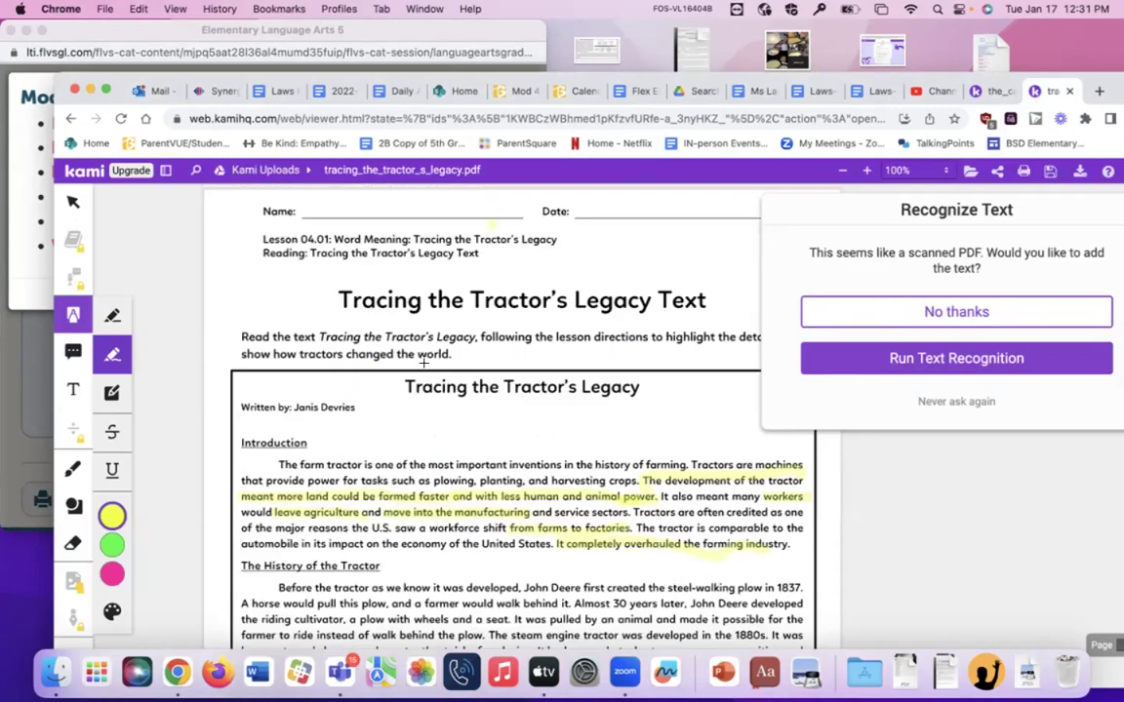
left_click(900, 310)
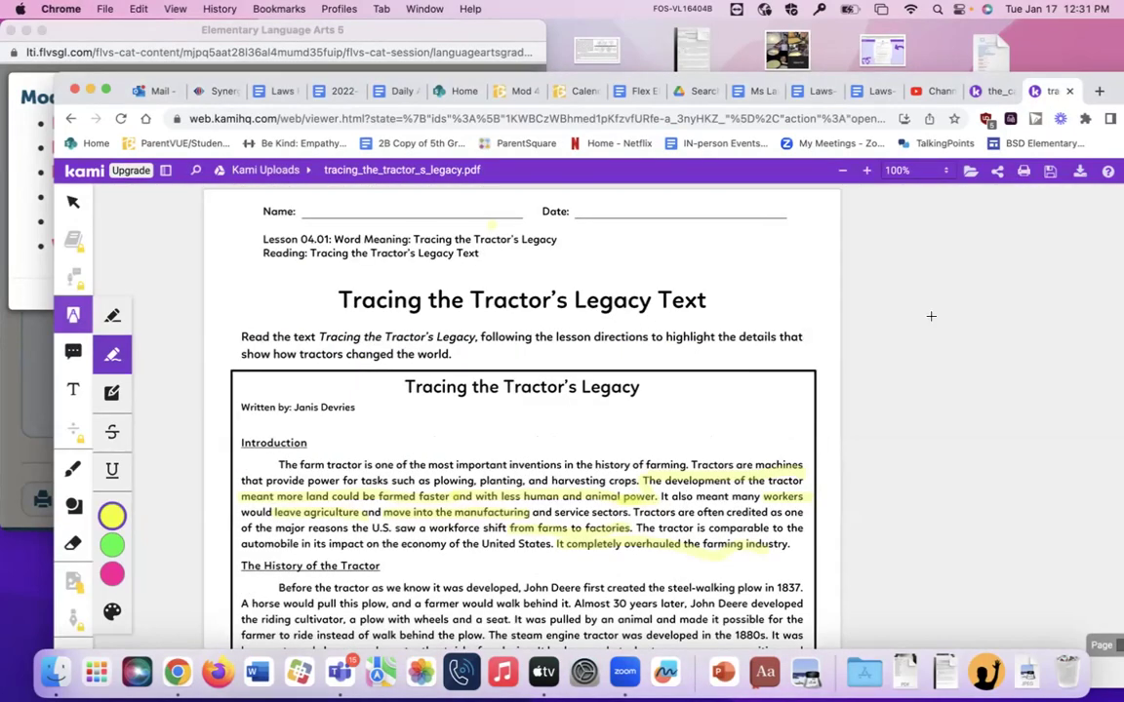
scroll(469, 426, "down", 5)
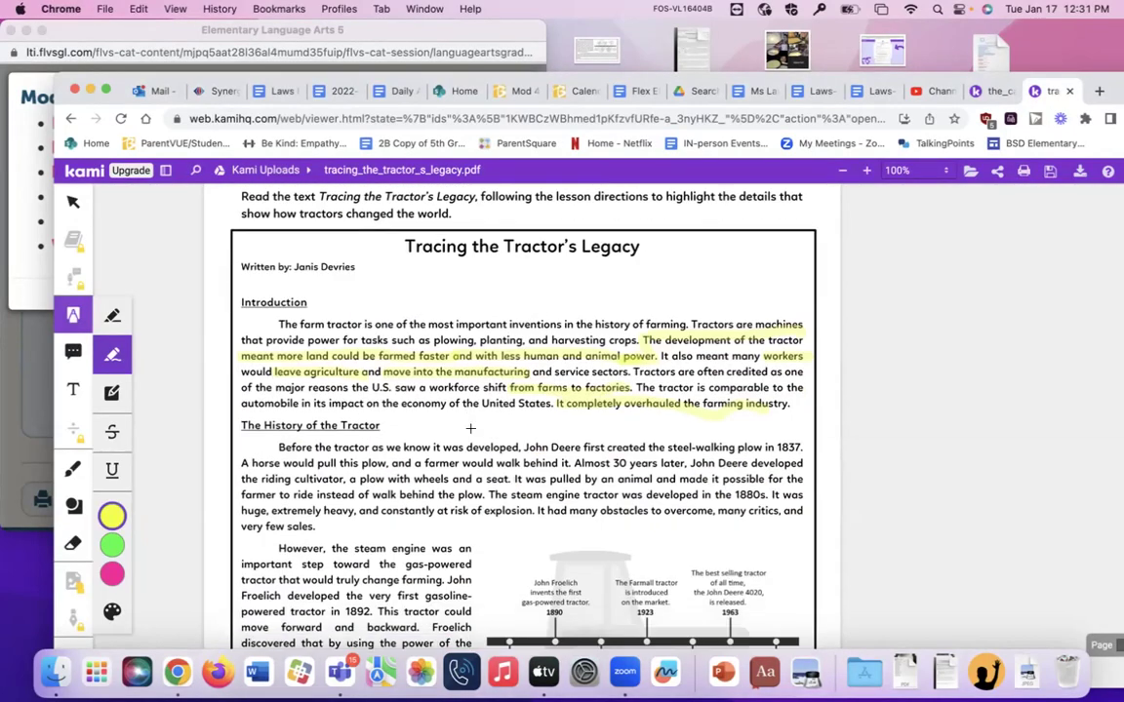
scroll(469, 427, "down", 1)
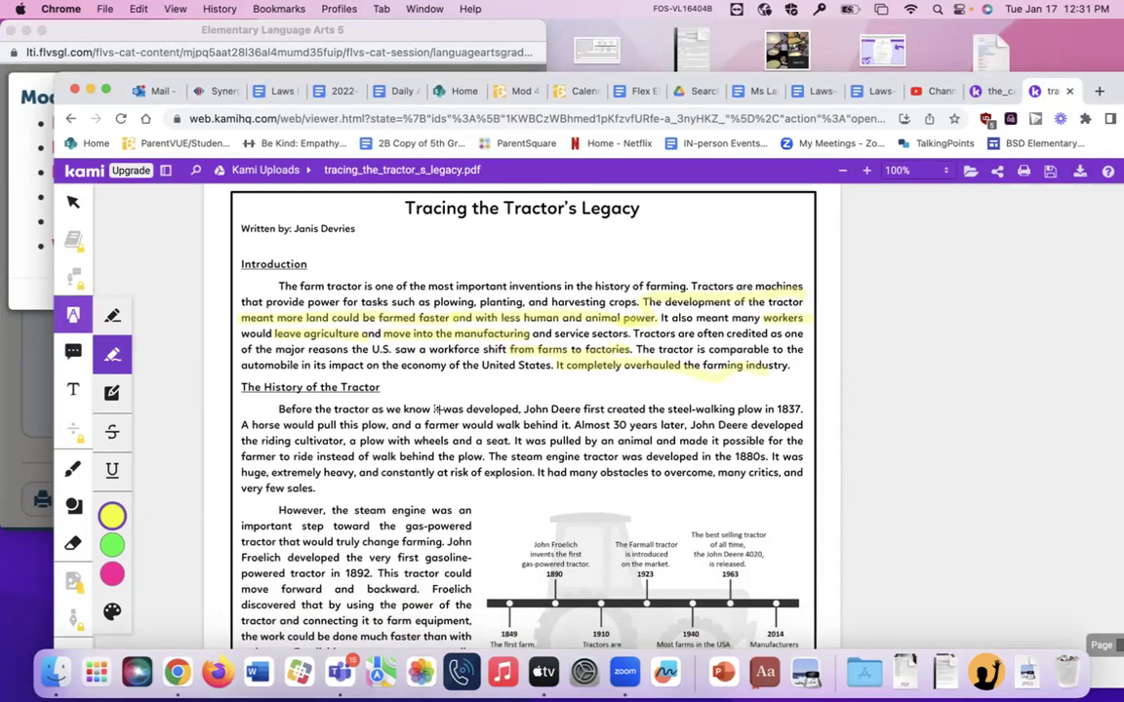
scroll(439, 408, "down", 3)
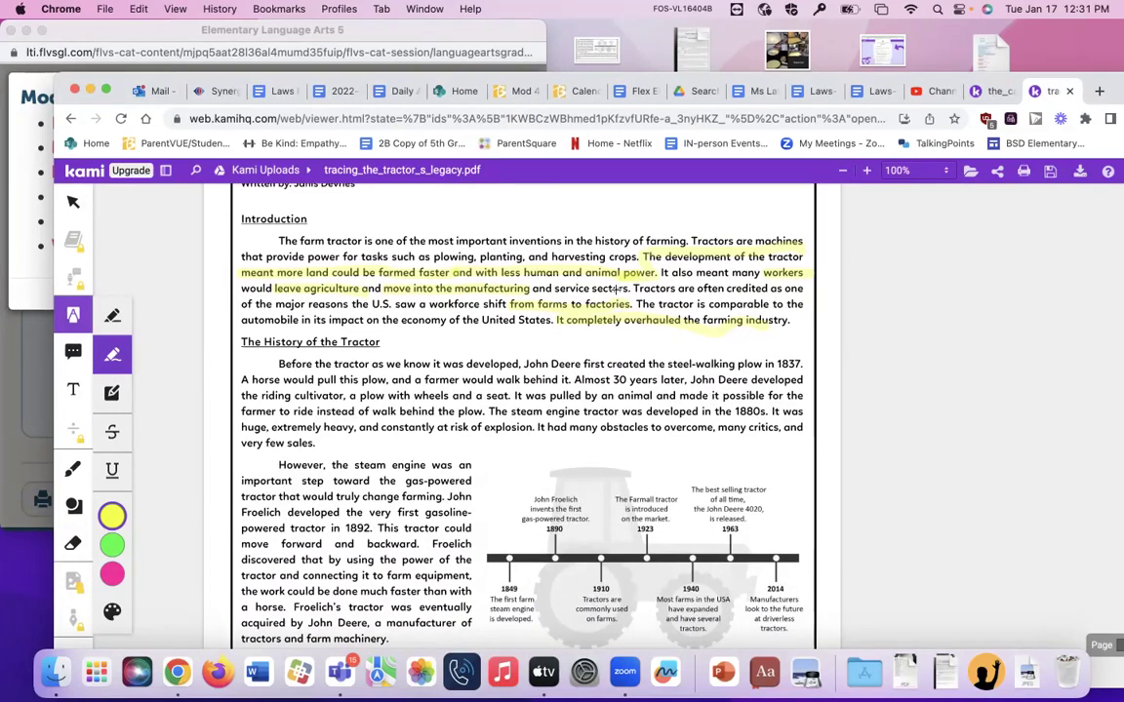
scroll(361, 284, "down", 1)
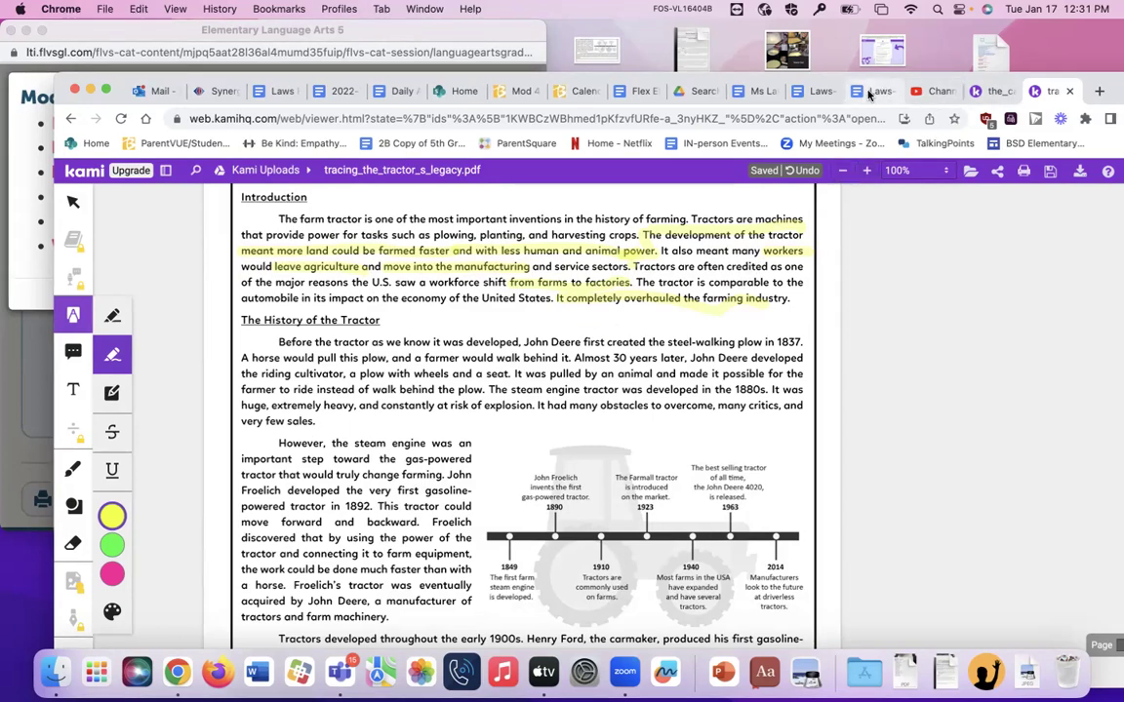
Step: Return to the essay document and begin a quotation at the conclusion's end: In the tractor article it says, “Tractors are often credited
left_click(754, 93)
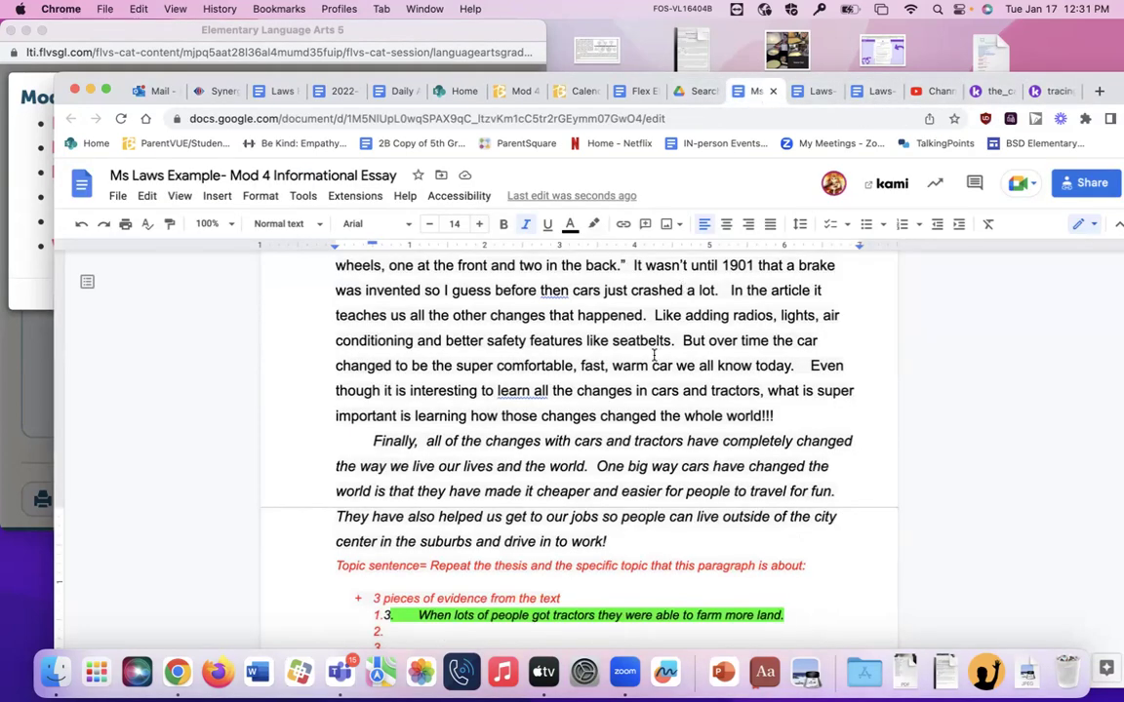
type("In the ")
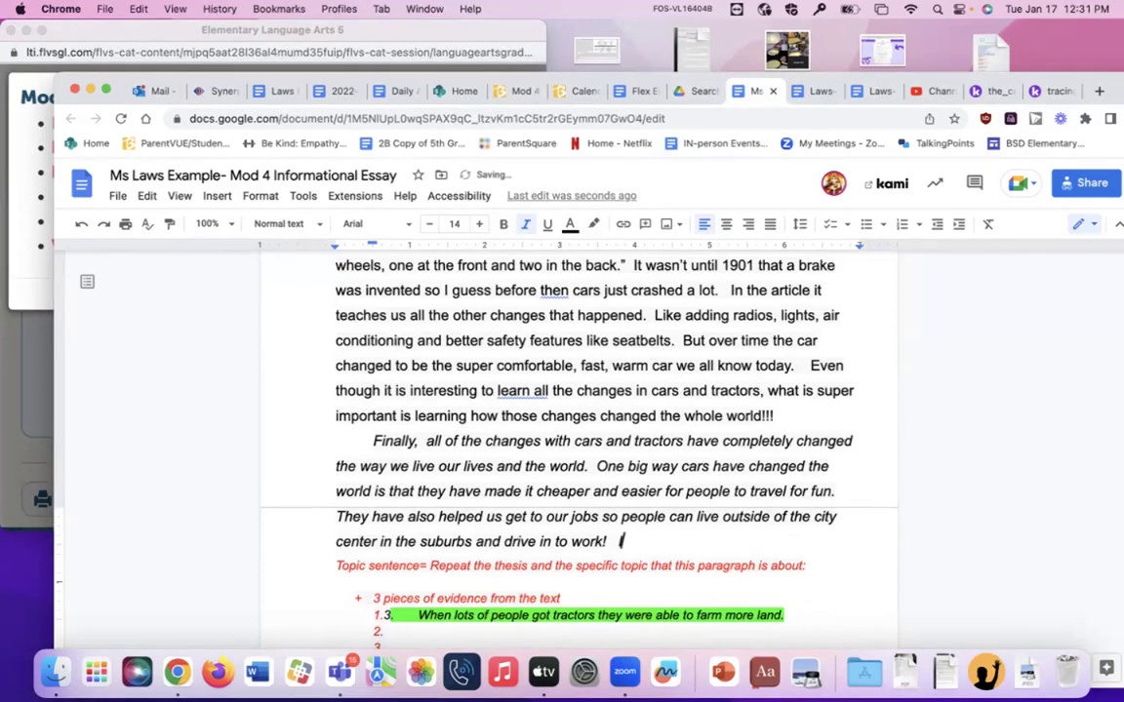
type("tractor ar")
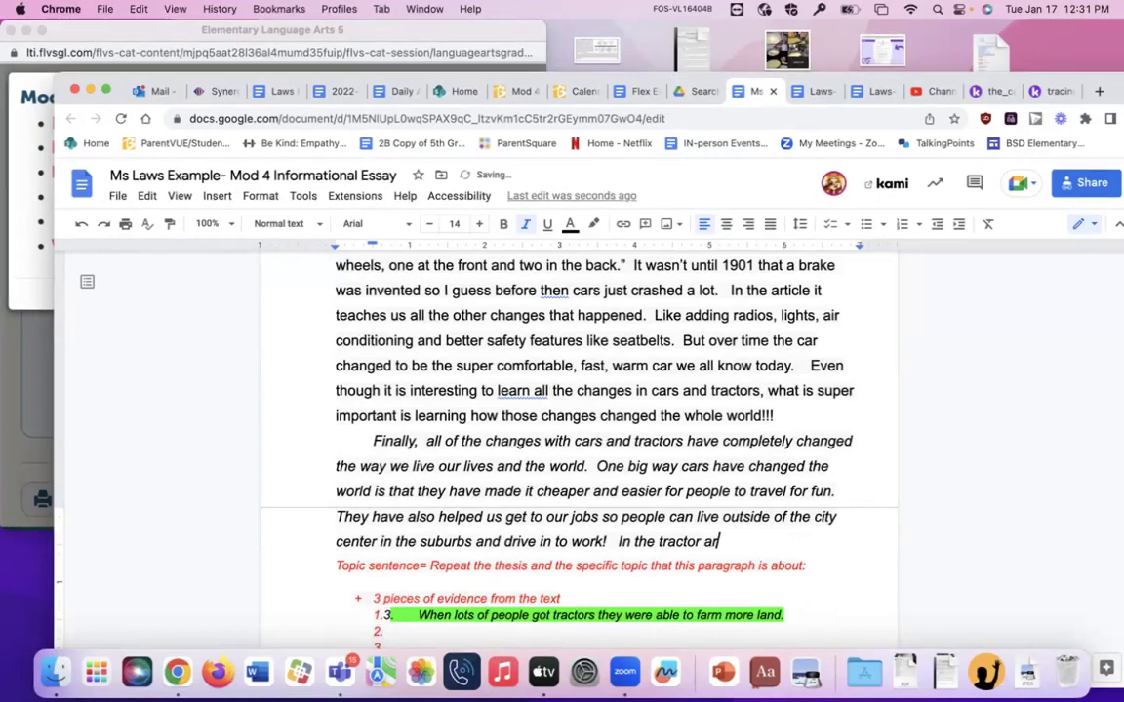
type("ticle it says,")
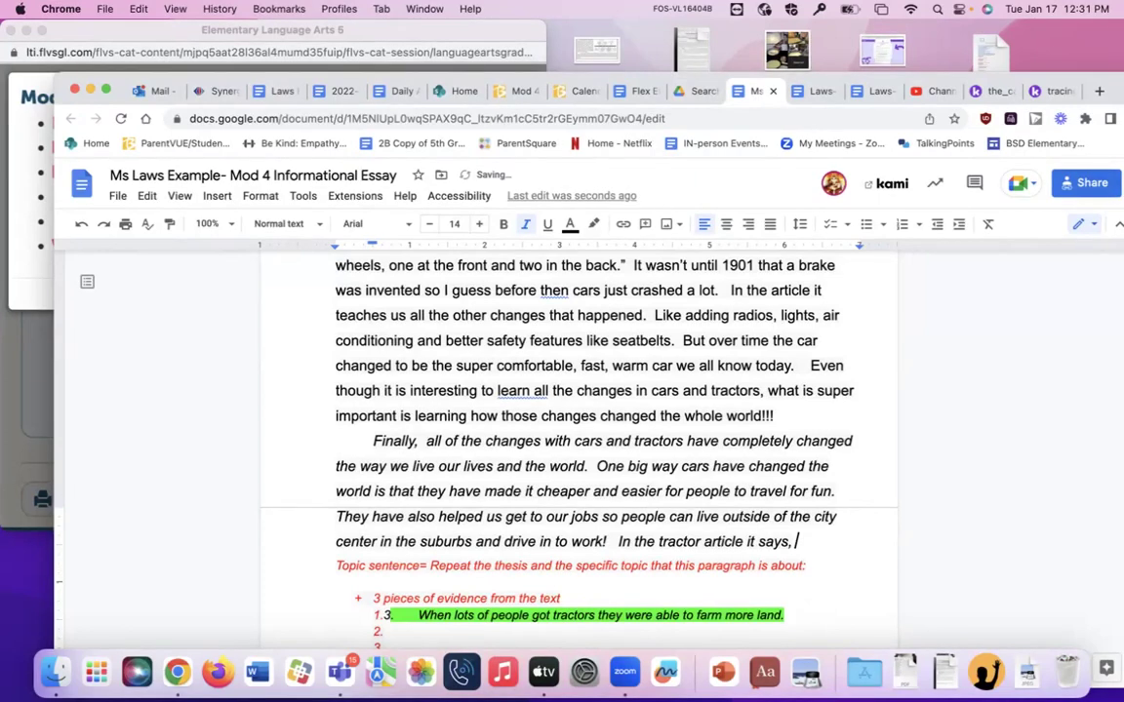
type(" \"Tractors ar")
type("e ofte")
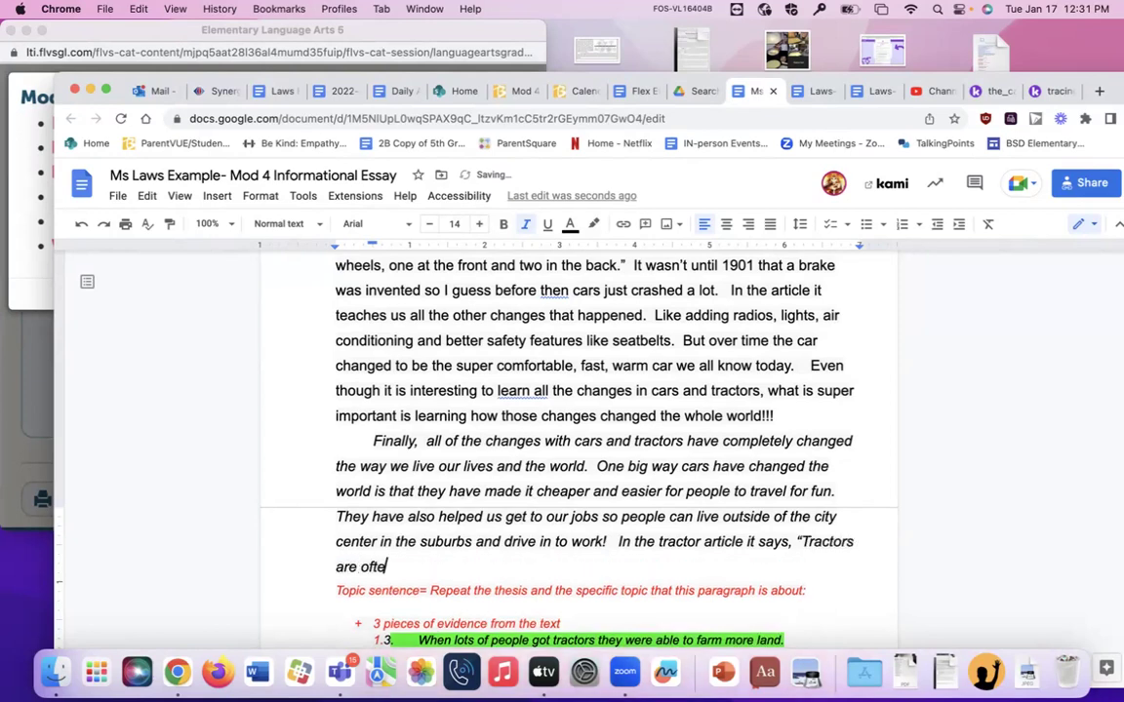
type("n credited")
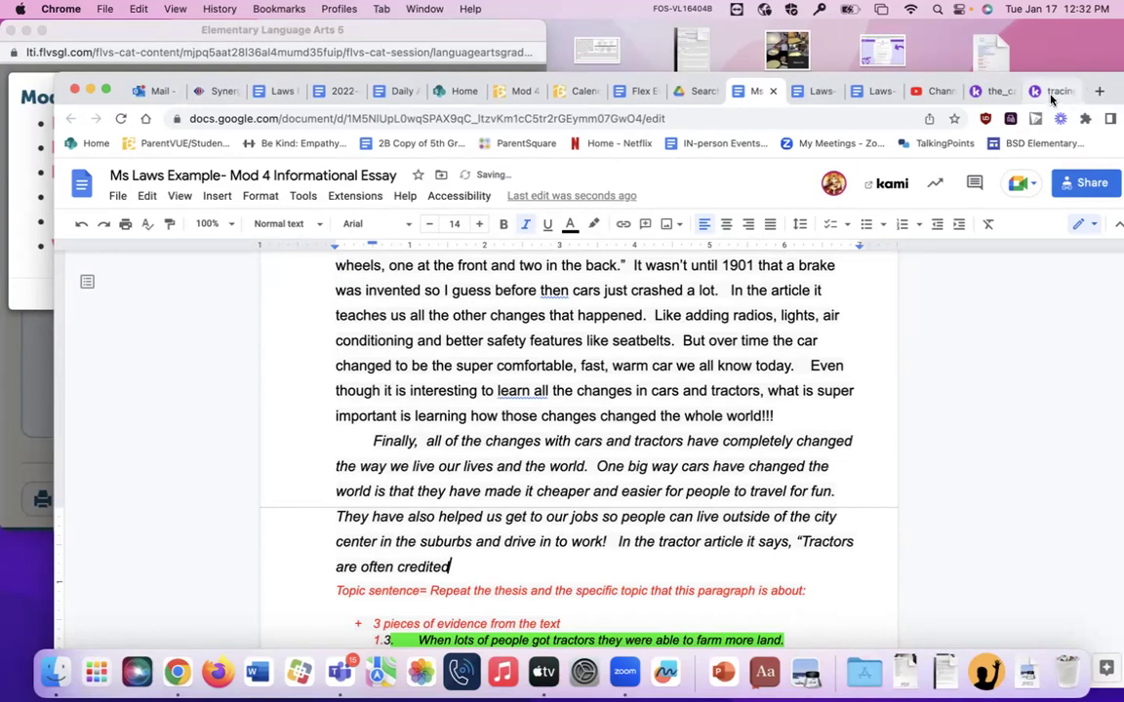
Step: Check the tractor text's introduction for the exact wording and continue the quotation with "as one of the major reasons the US saw a workforce shift"
left_click(1053, 92)
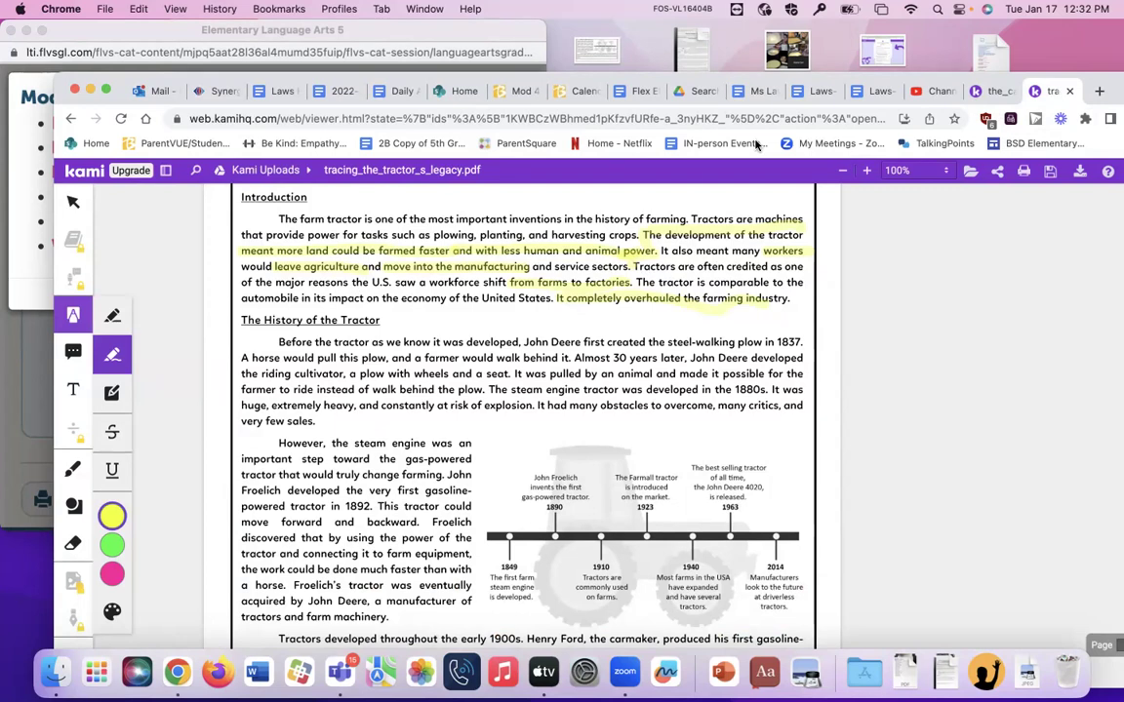
left_click(756, 91)
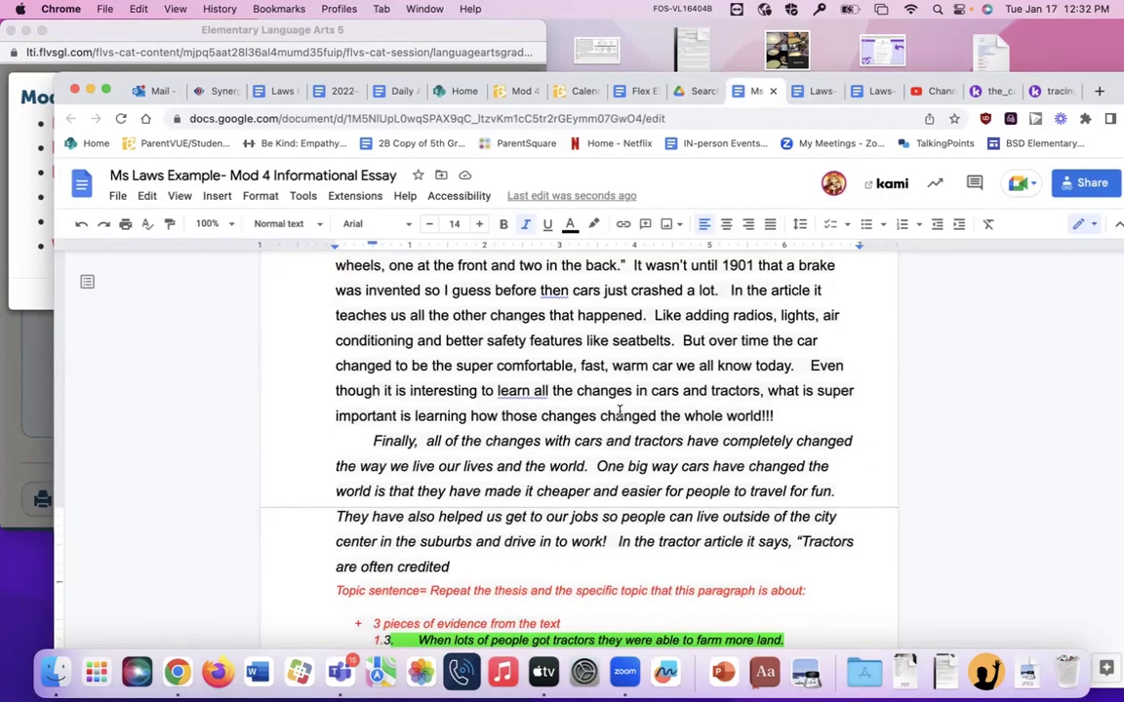
type("as one of the ma")
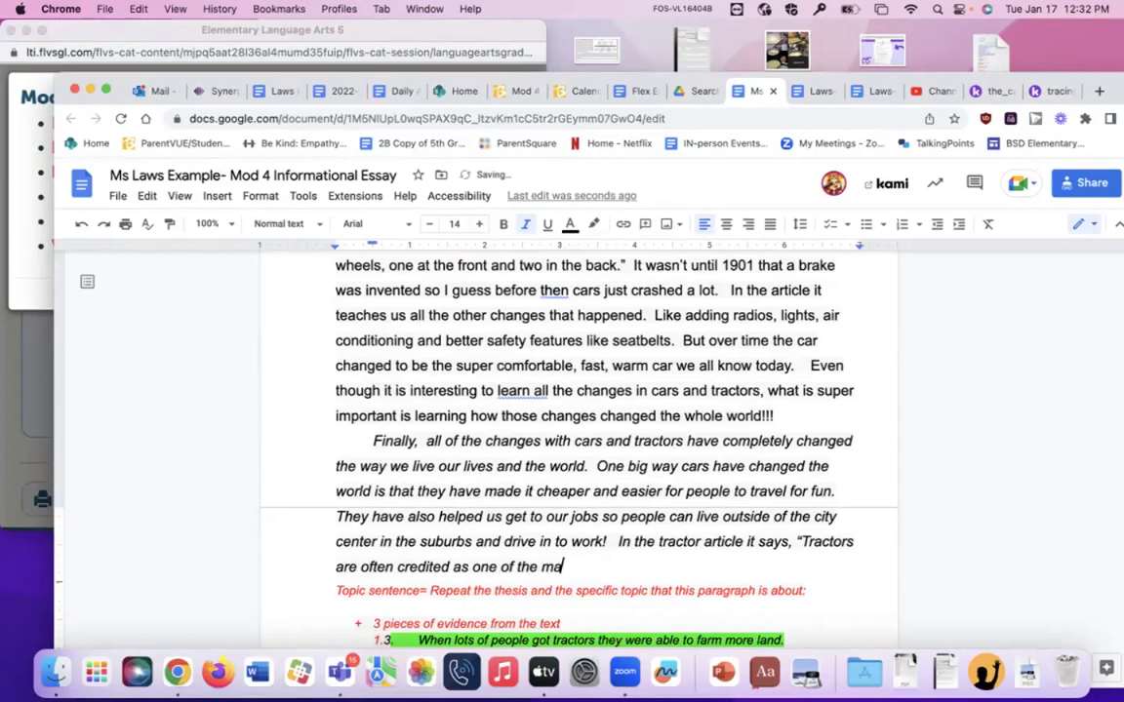
type("jor reasons")
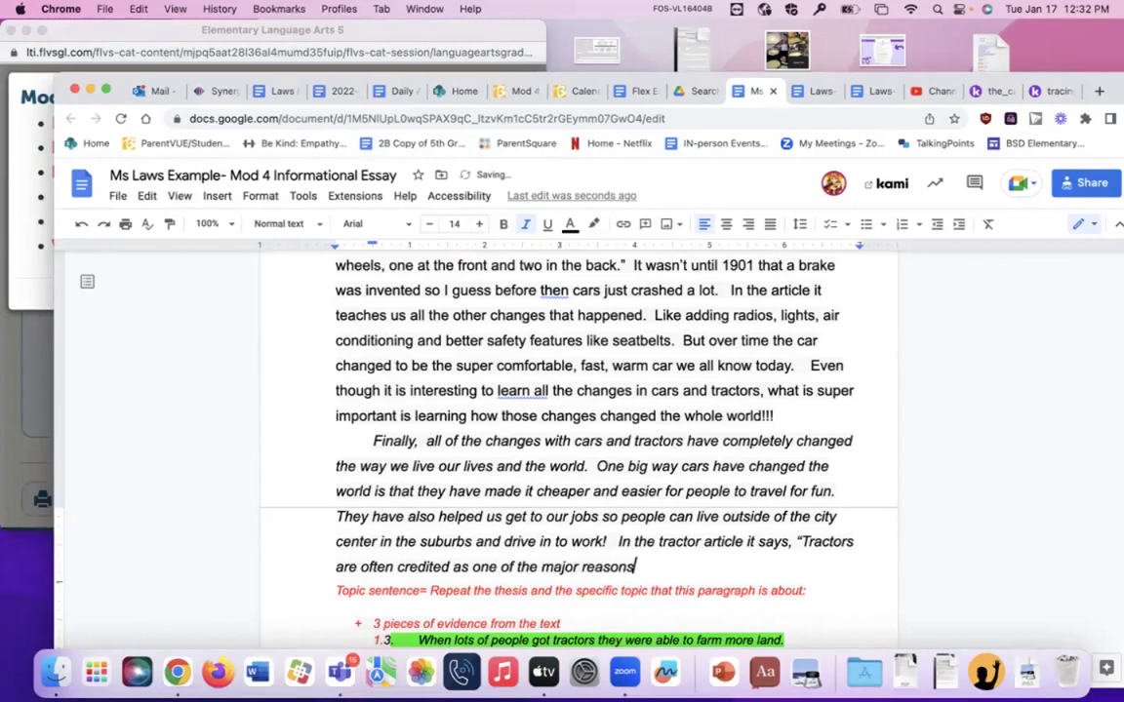
left_click(1051, 92)
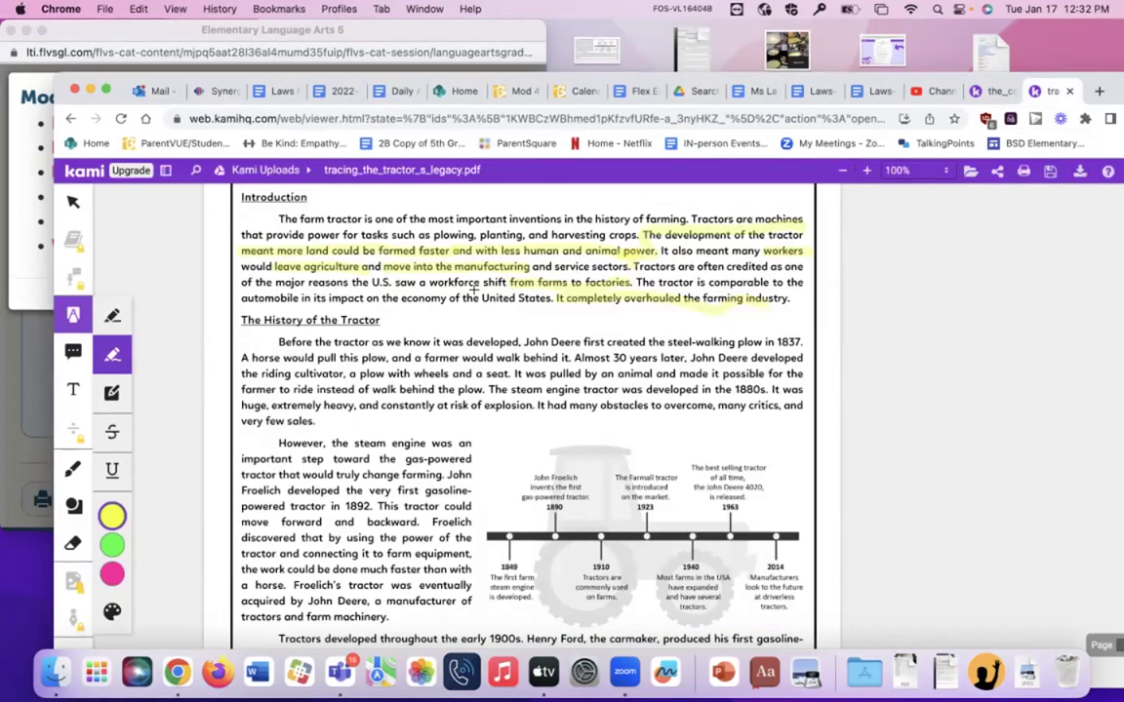
left_click(758, 97)
type("the ")
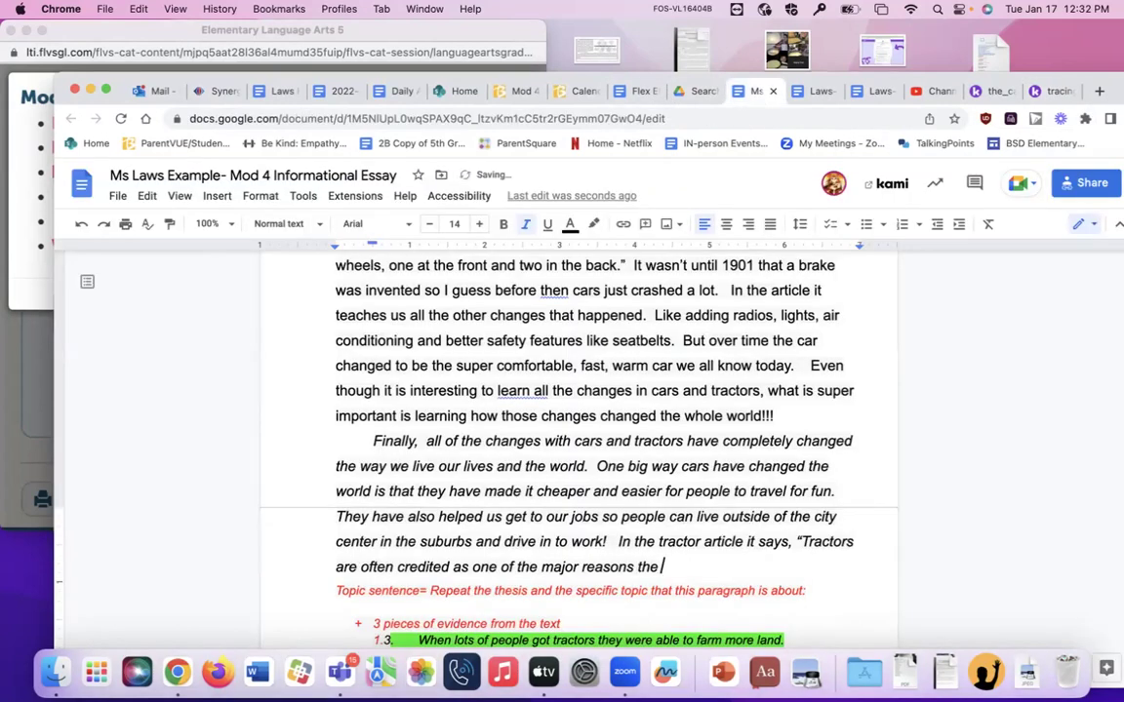
type("US saw ")
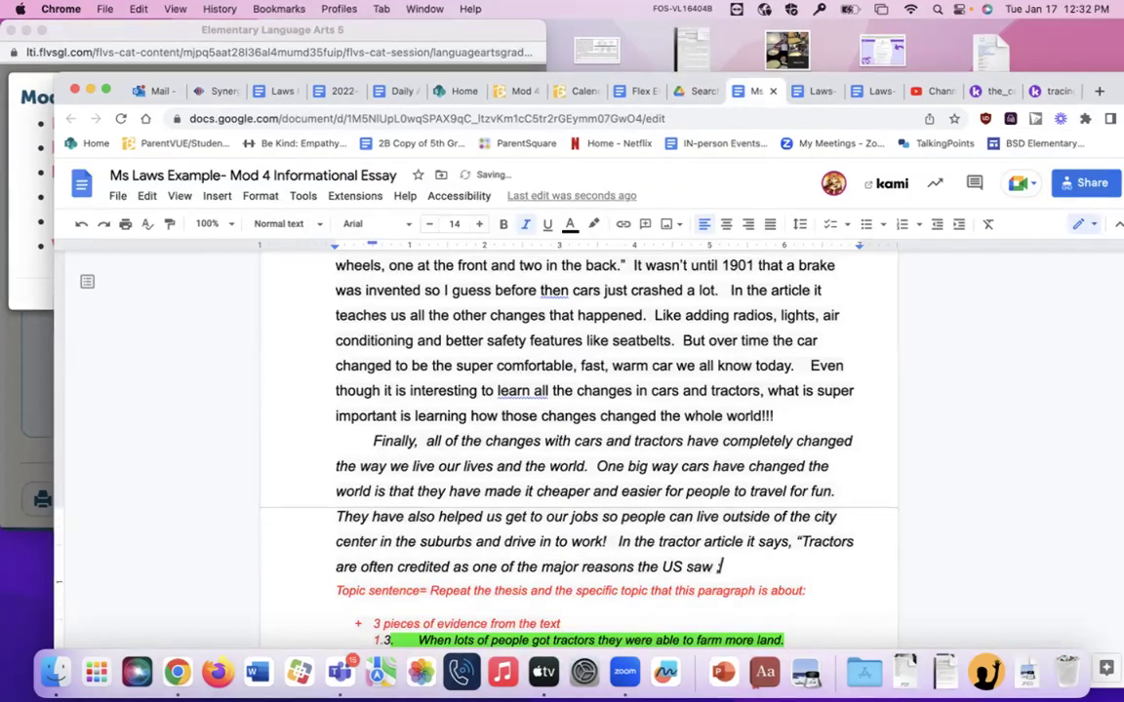
type("a workforce shift")
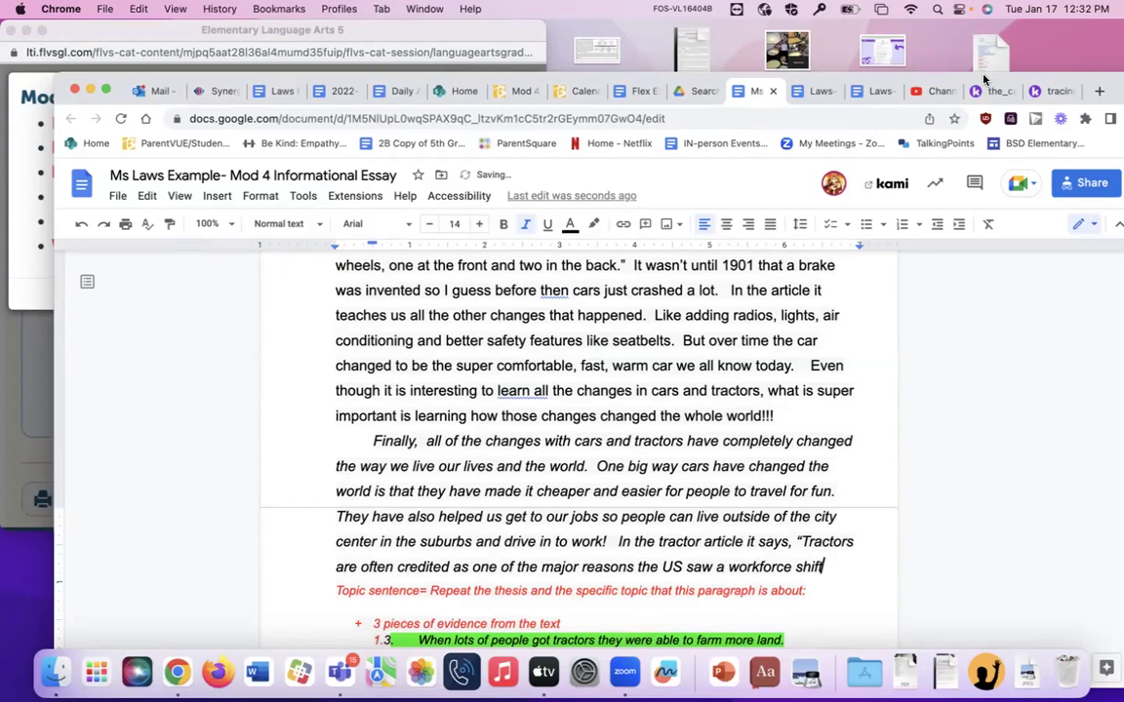
Step: Recheck the sentence in the tractor text and finish the essay's quotation with "from farms to factories." and a closing quotation mark
left_click(1049, 91)
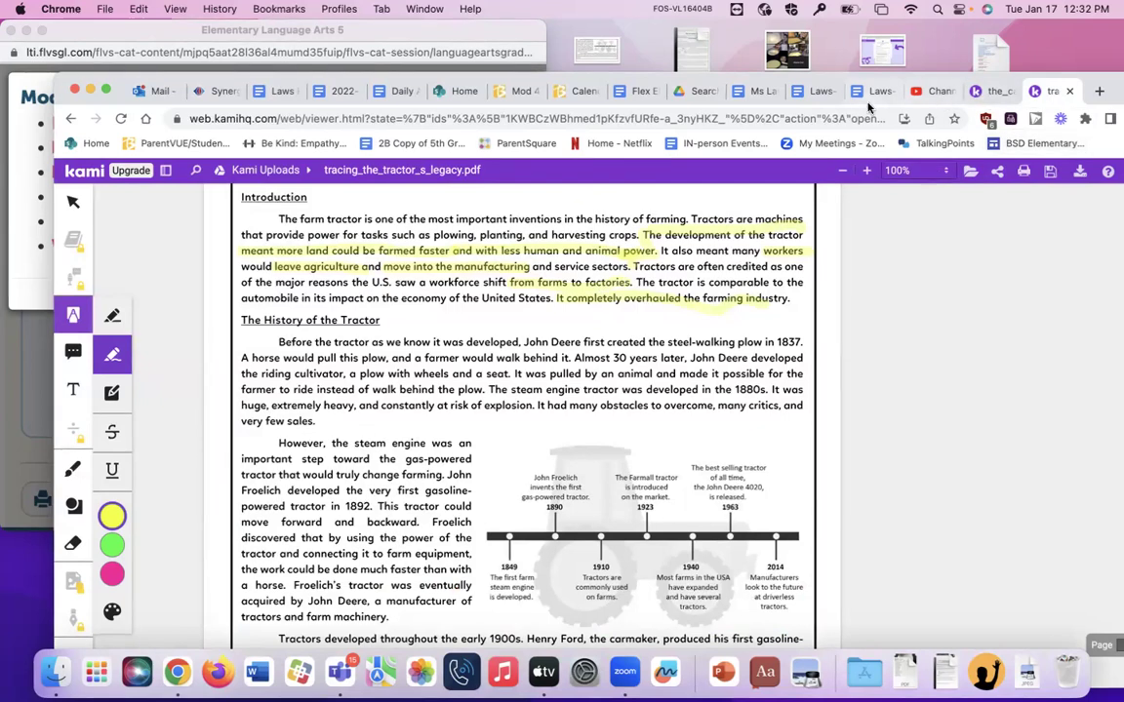
left_click(758, 91)
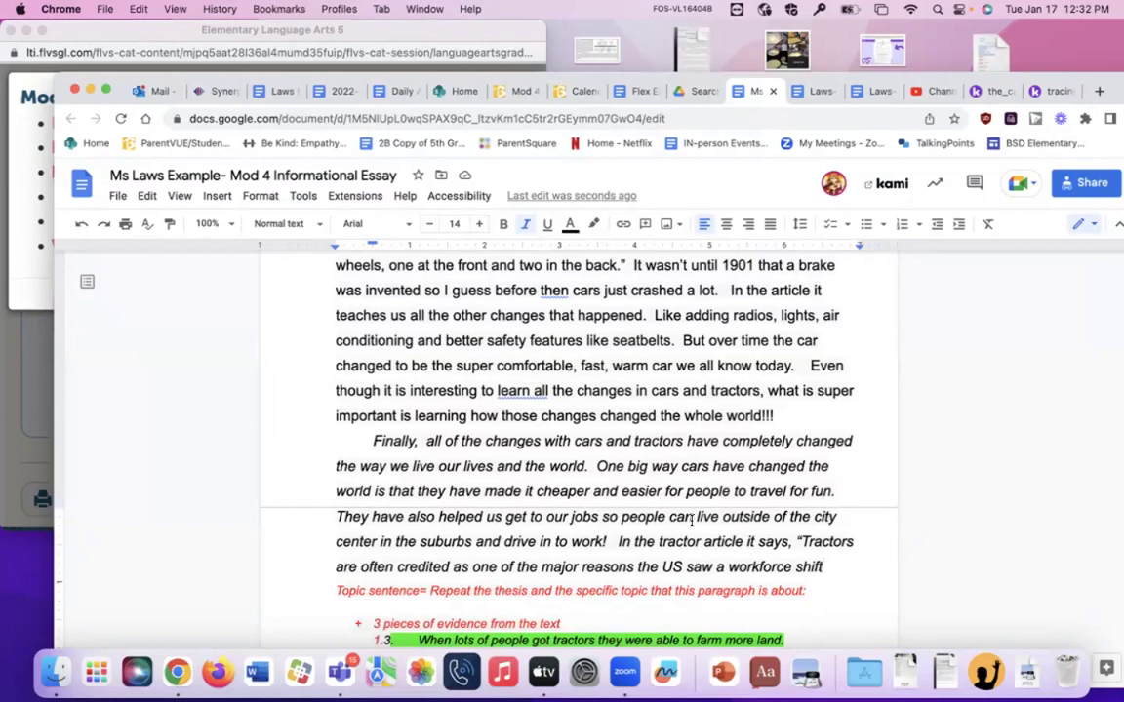
type("from farm")
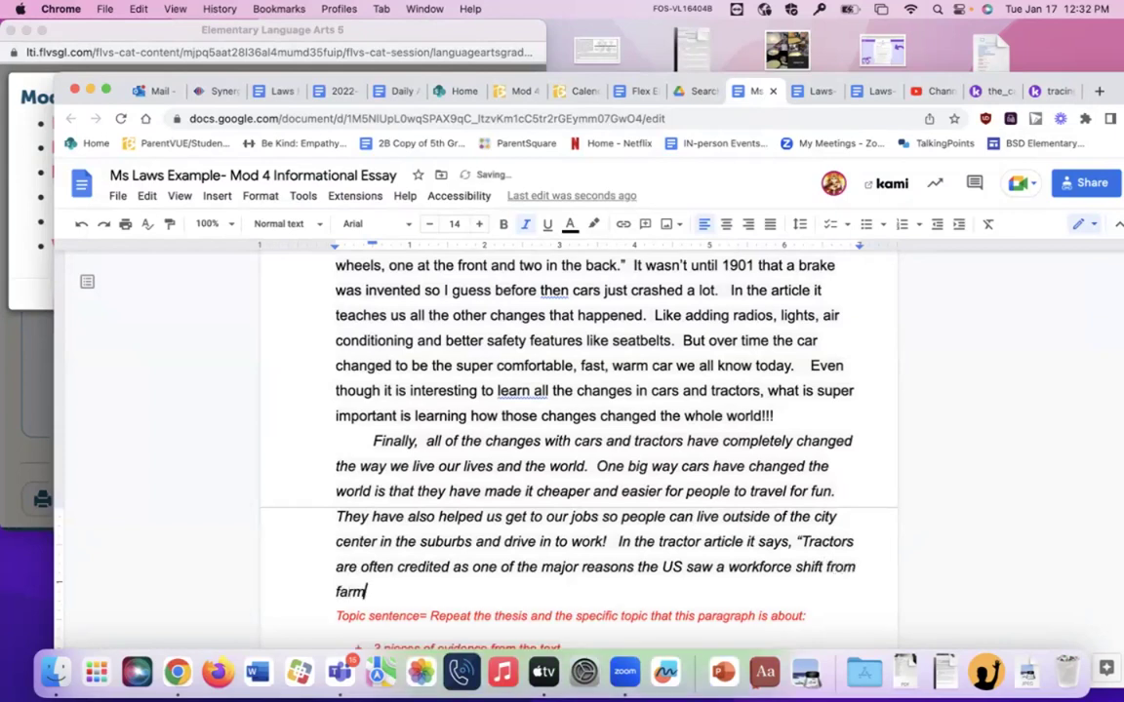
type("s to factories.”")
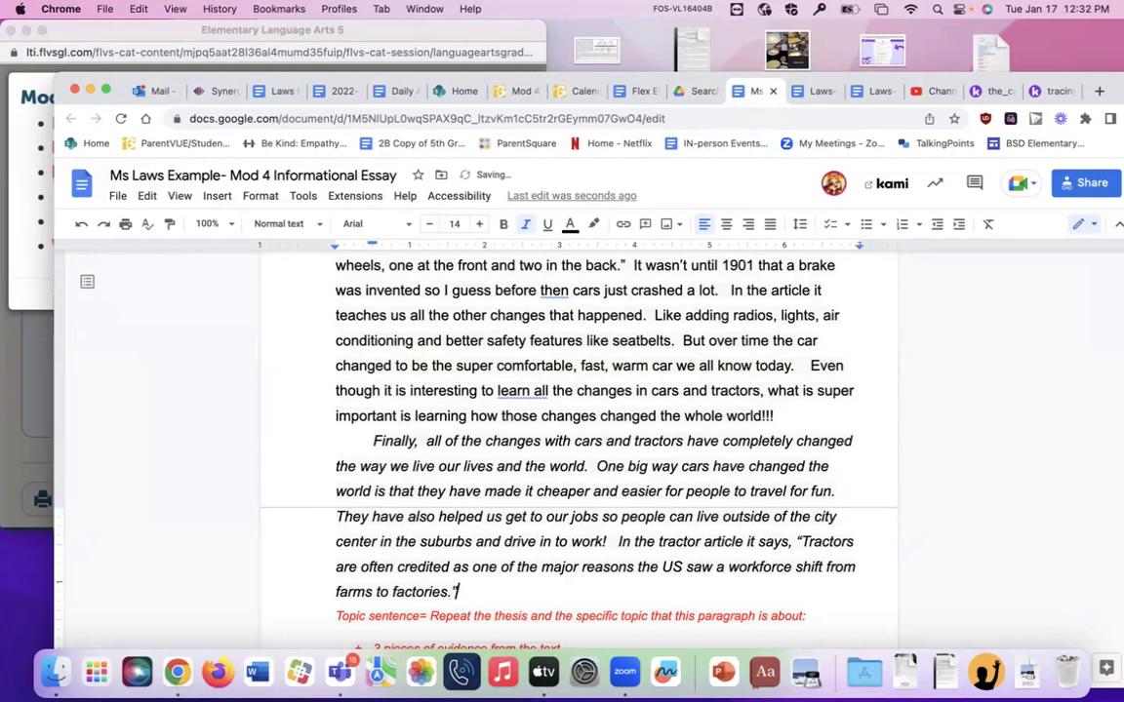
Step: Before the tractor article quotation, insert the sentence "Tractors also really changed the world and they way we live."
left_click(618, 541)
key("BackSpace")
type("Tractors a")
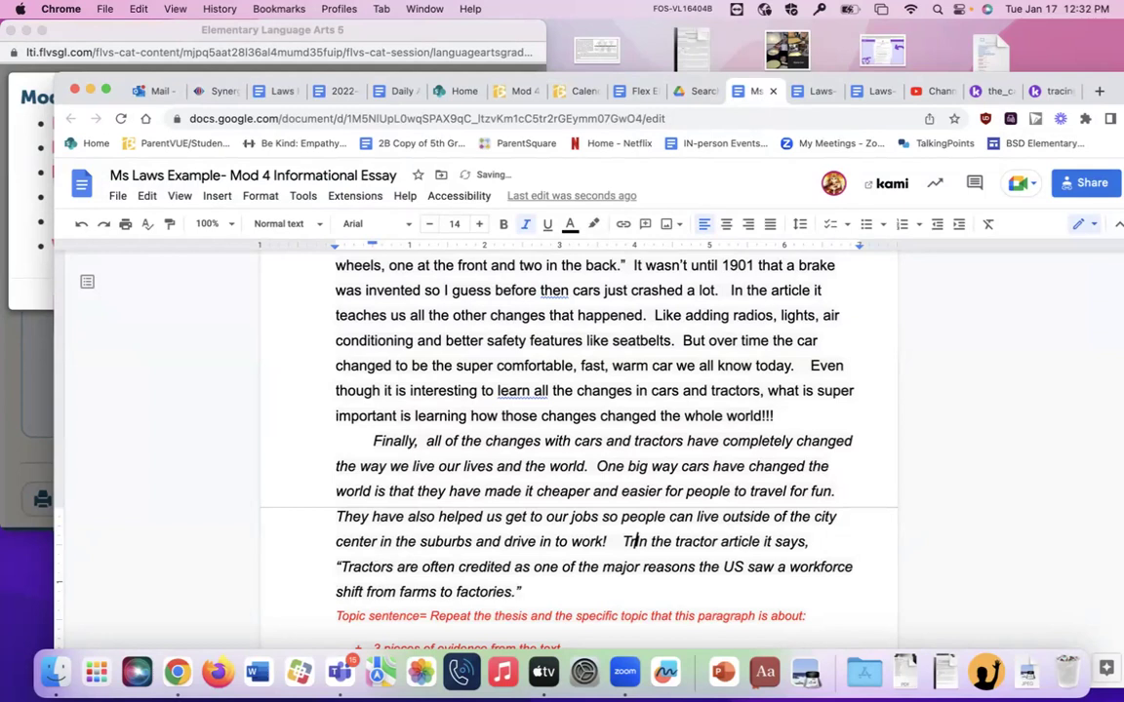
type("lso really chang")
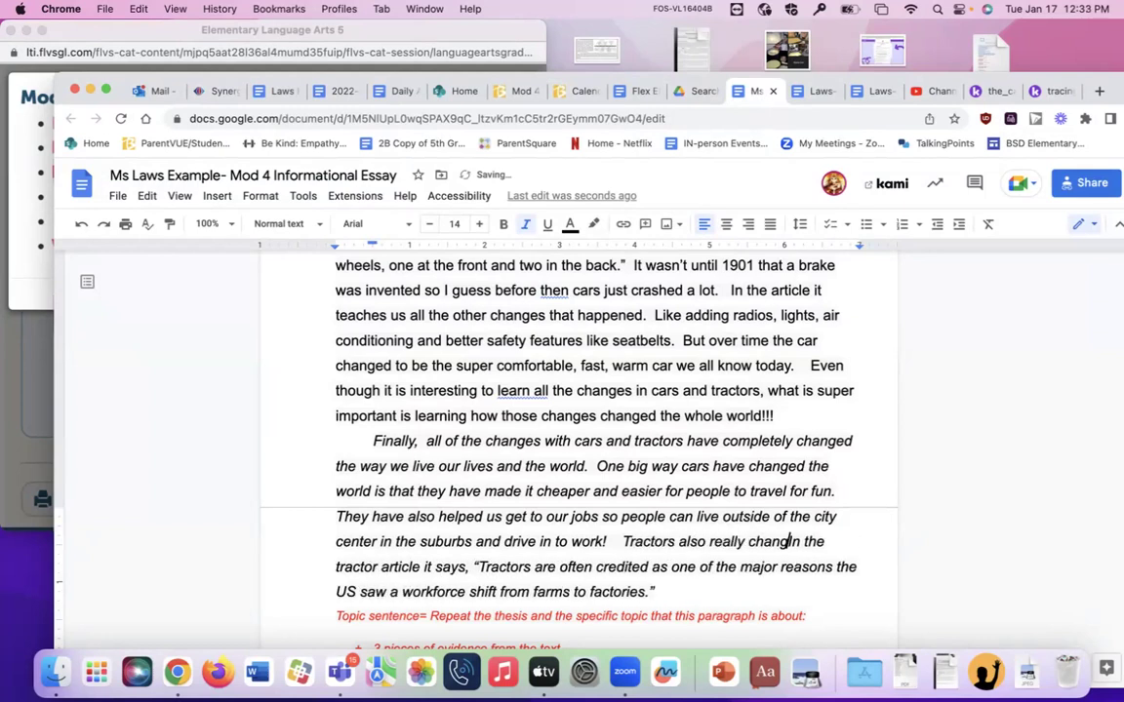
type("ed the world an")
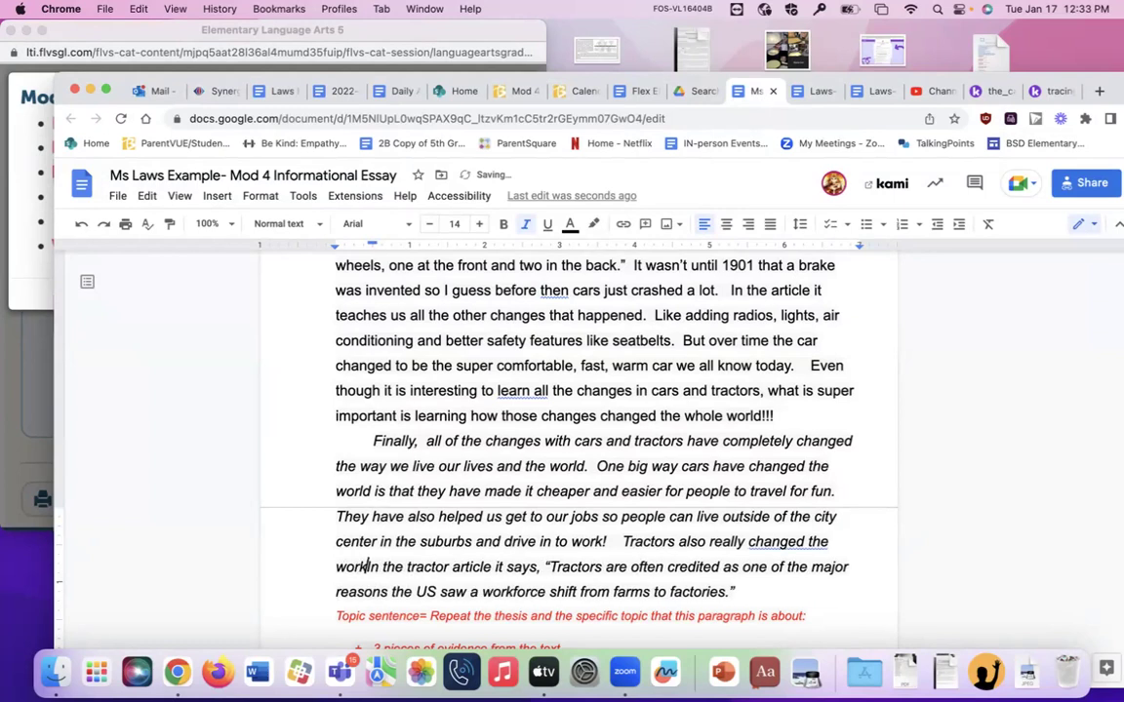
type("d they way we liv")
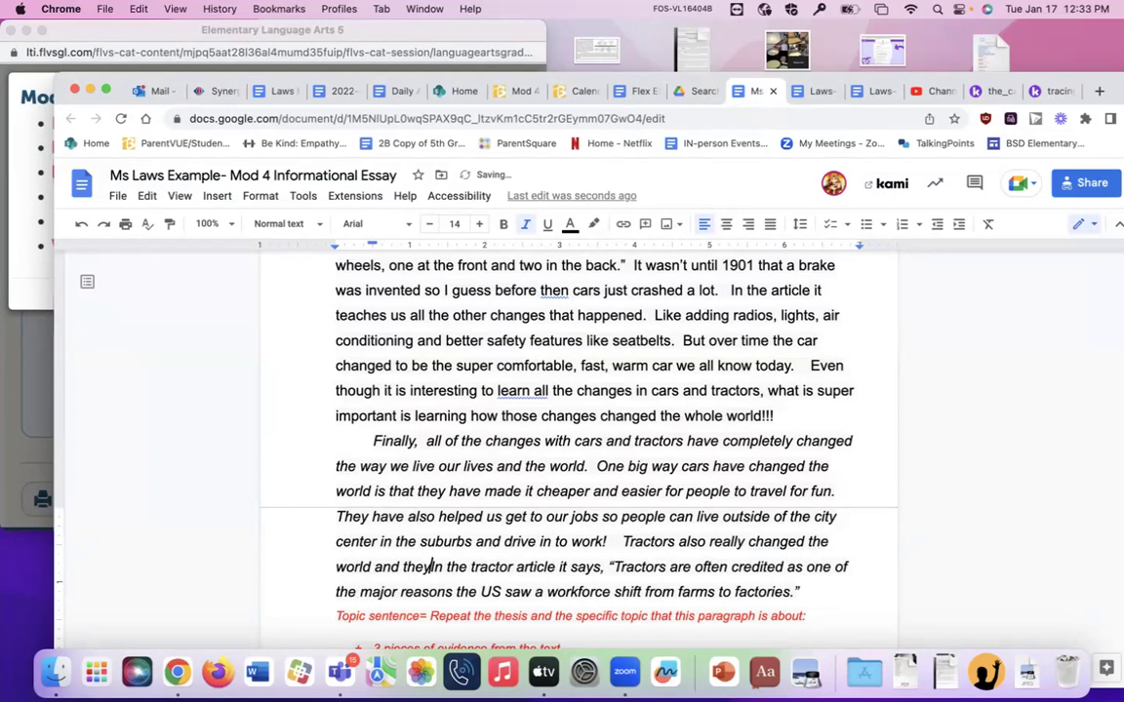
type("e.  Be")
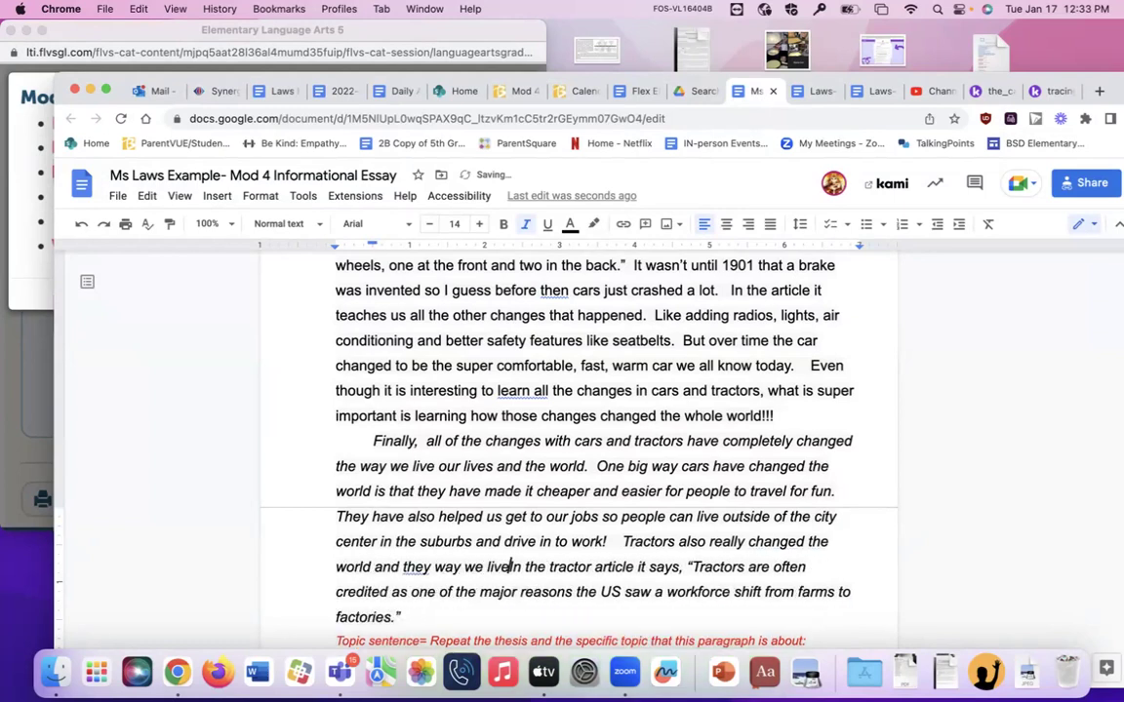
Step: Following the new tractor sentence, add "Before tractors most people worked on farms."
type("fore tractors ")
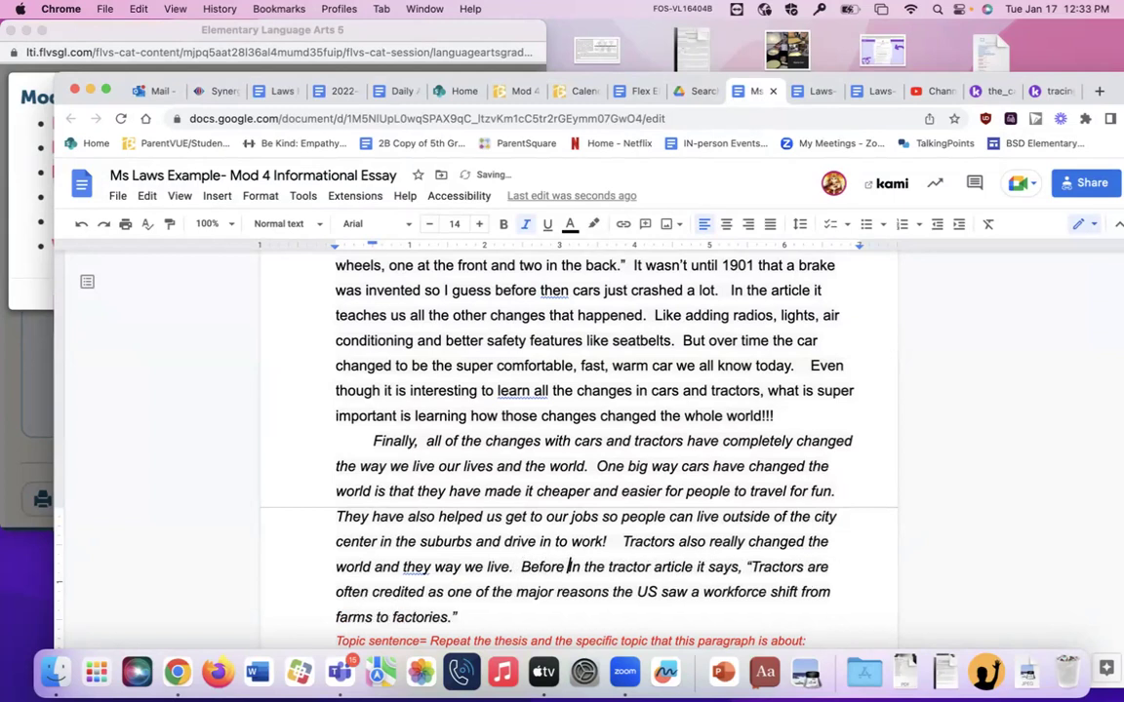
type("most peop")
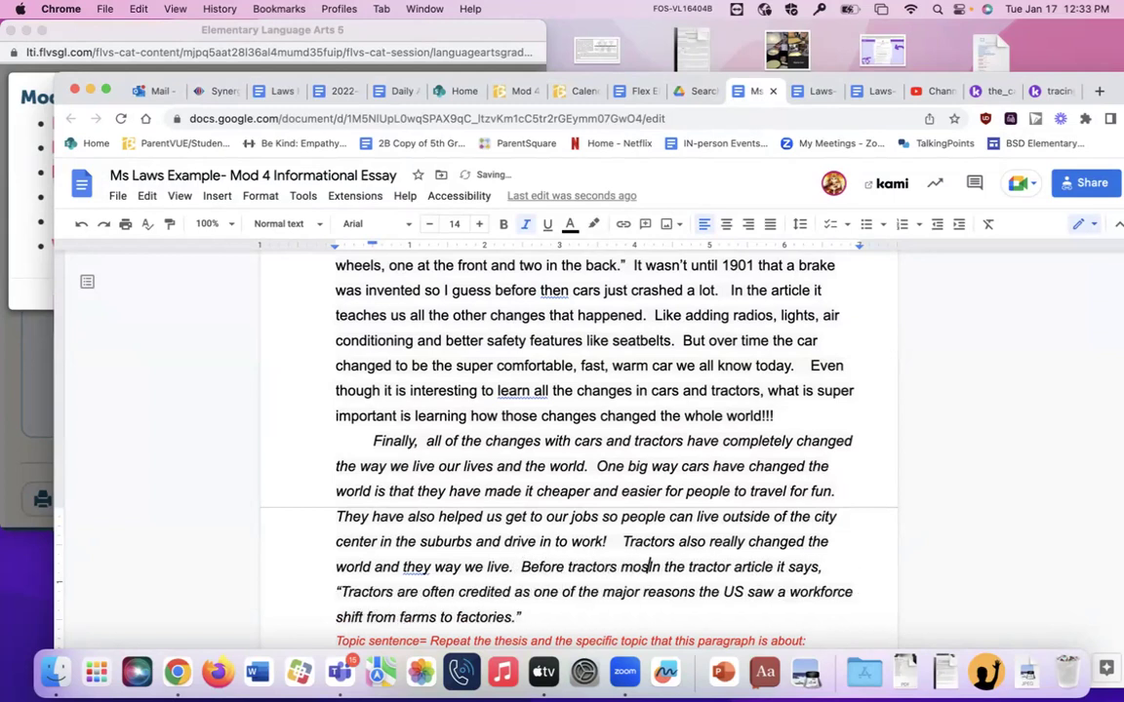
type("le worked on farms")
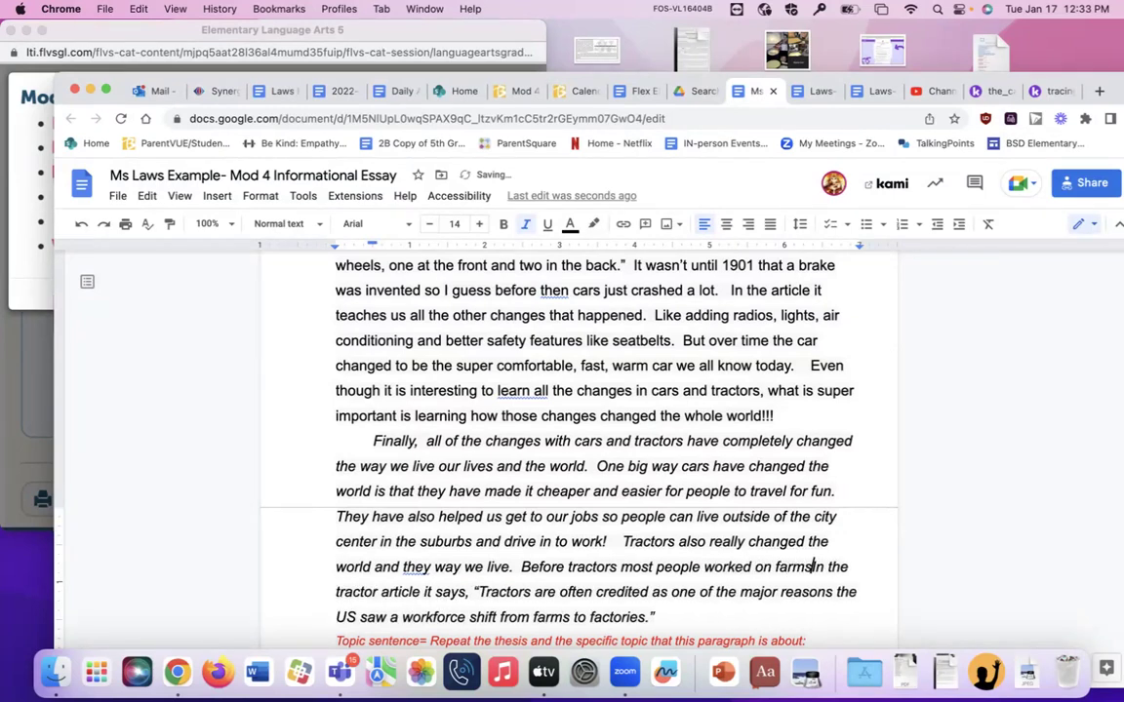
type(".")
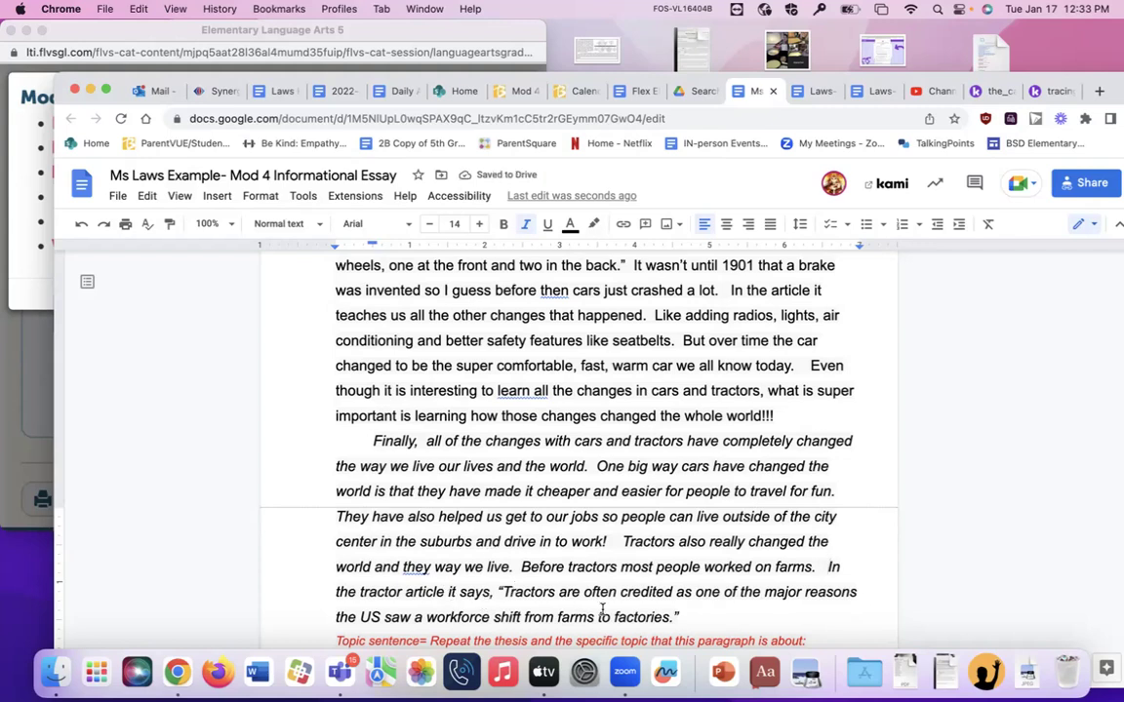
Step: Add "But with tractors people moved into other kinds of work." directly before the tractor article quotation
scroll(661, 590, "down", 1)
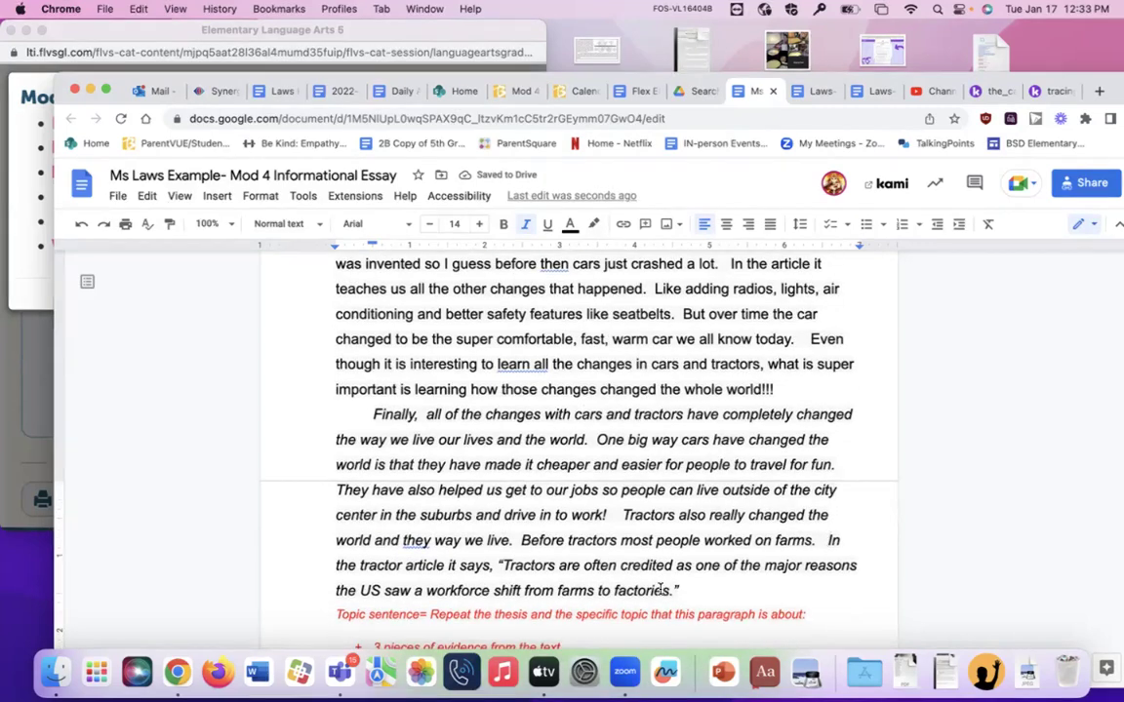
type("But with th")
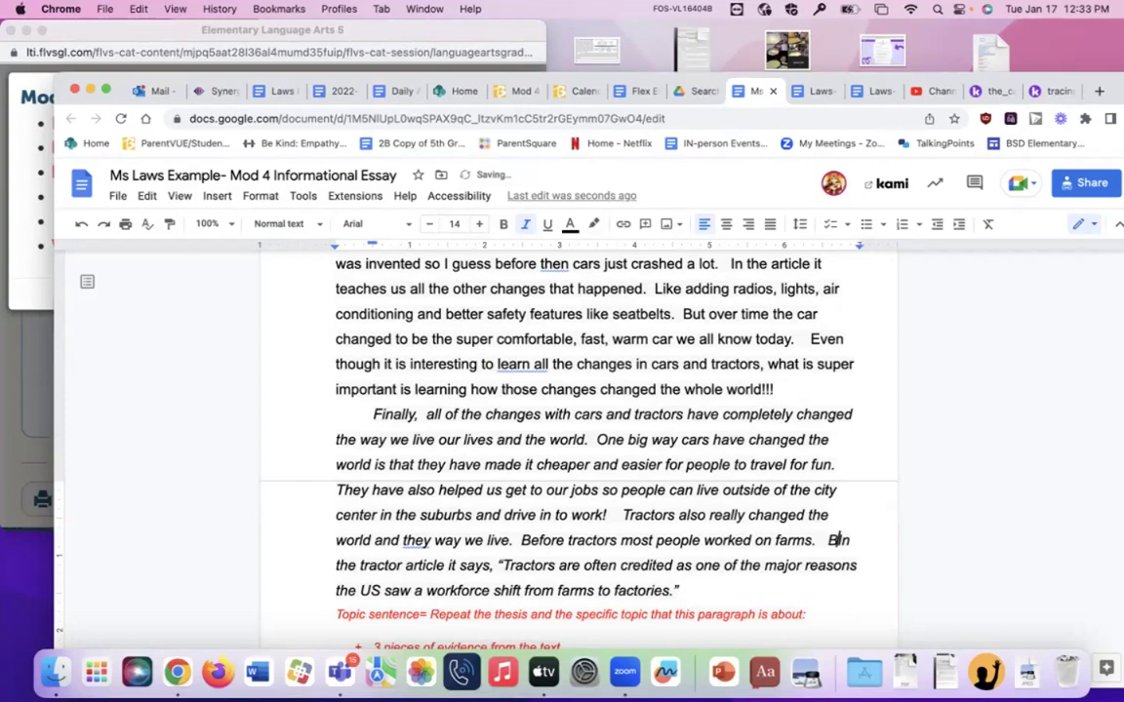
type("ractors p")
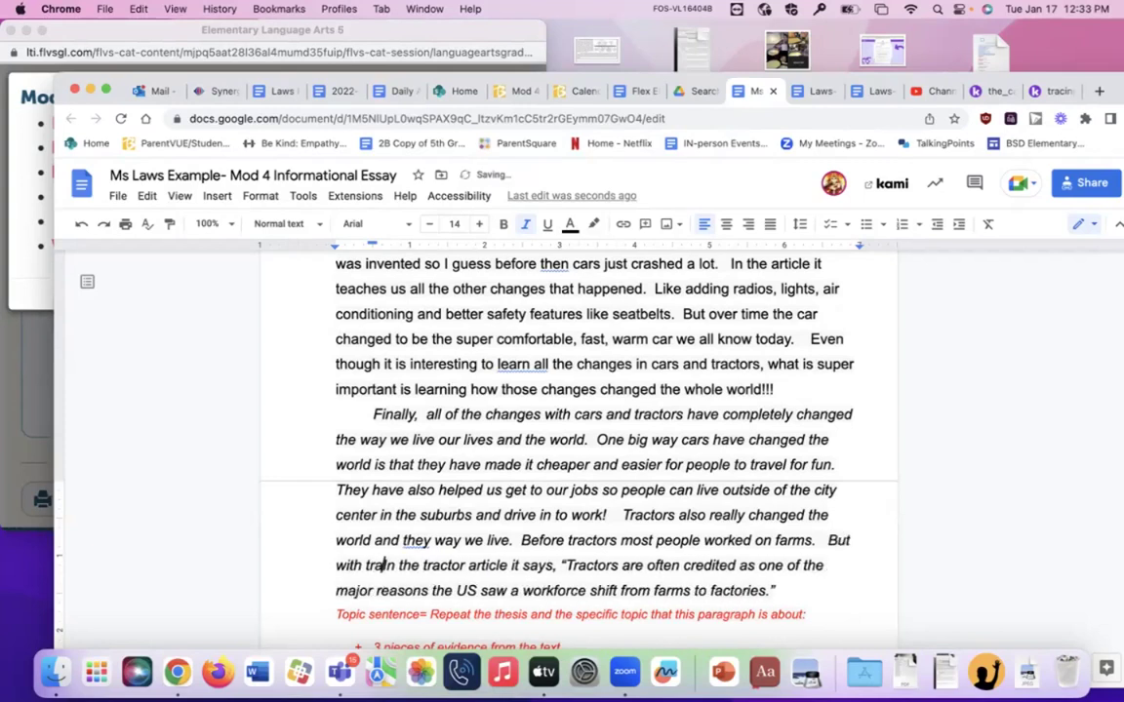
type("eople moved")
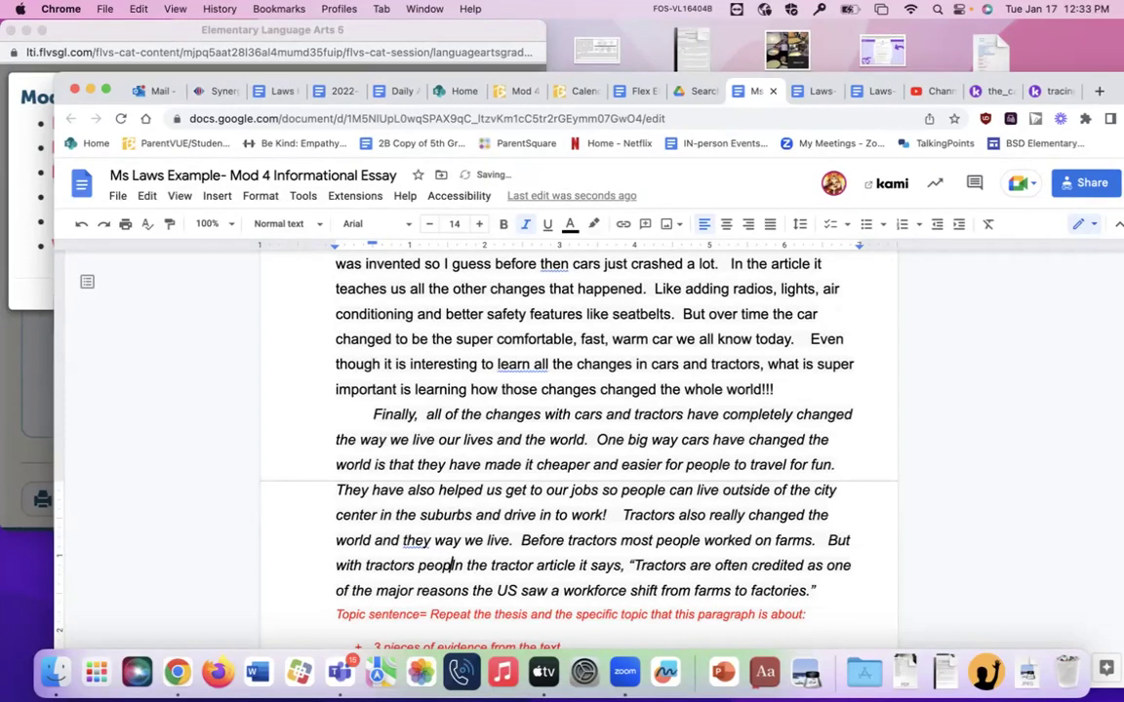
type(" into other")
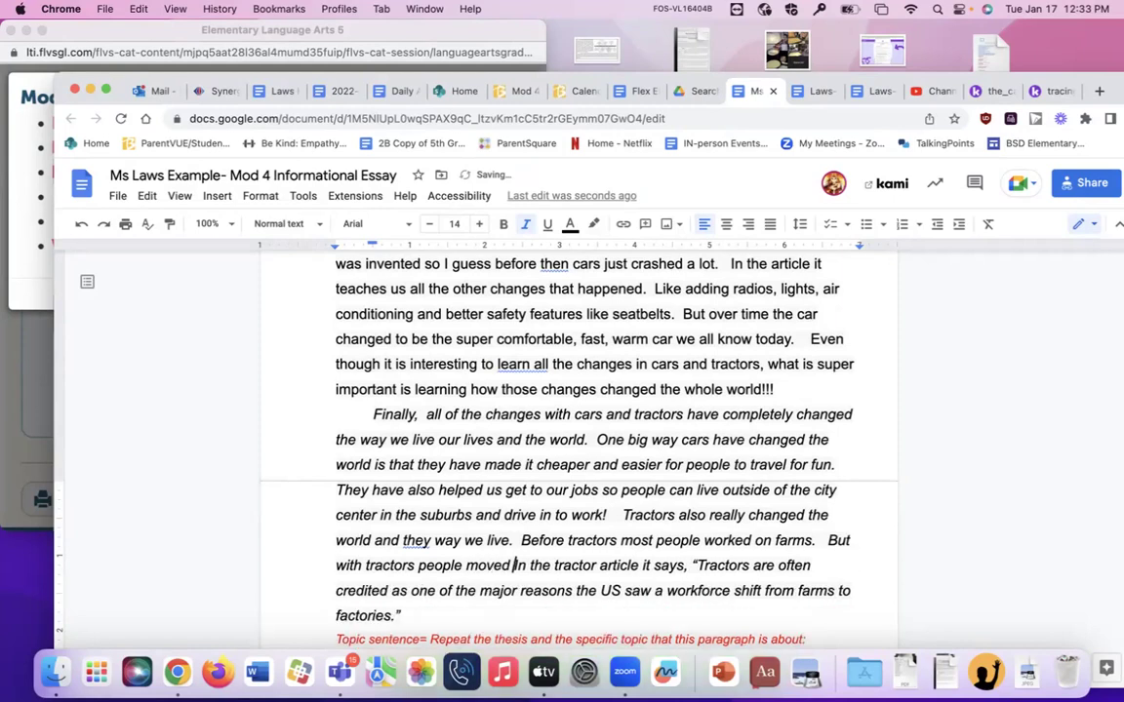
type(" kids")
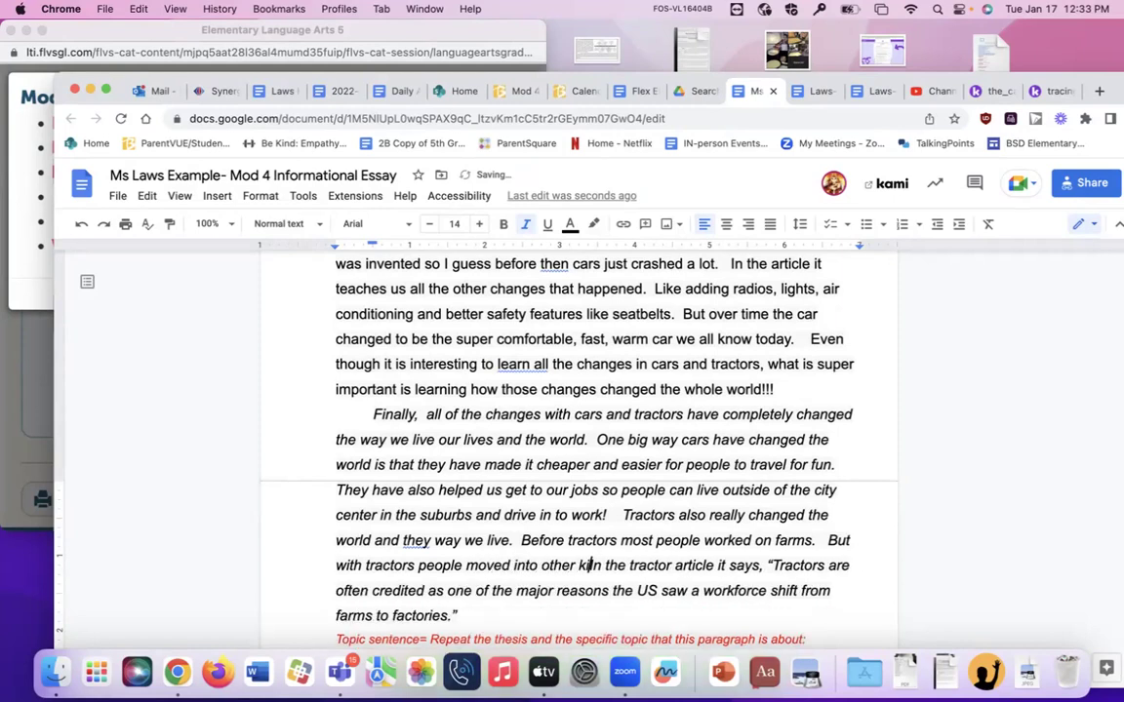
key("BackSpace")
key("BackSpace")
type("nds of work")
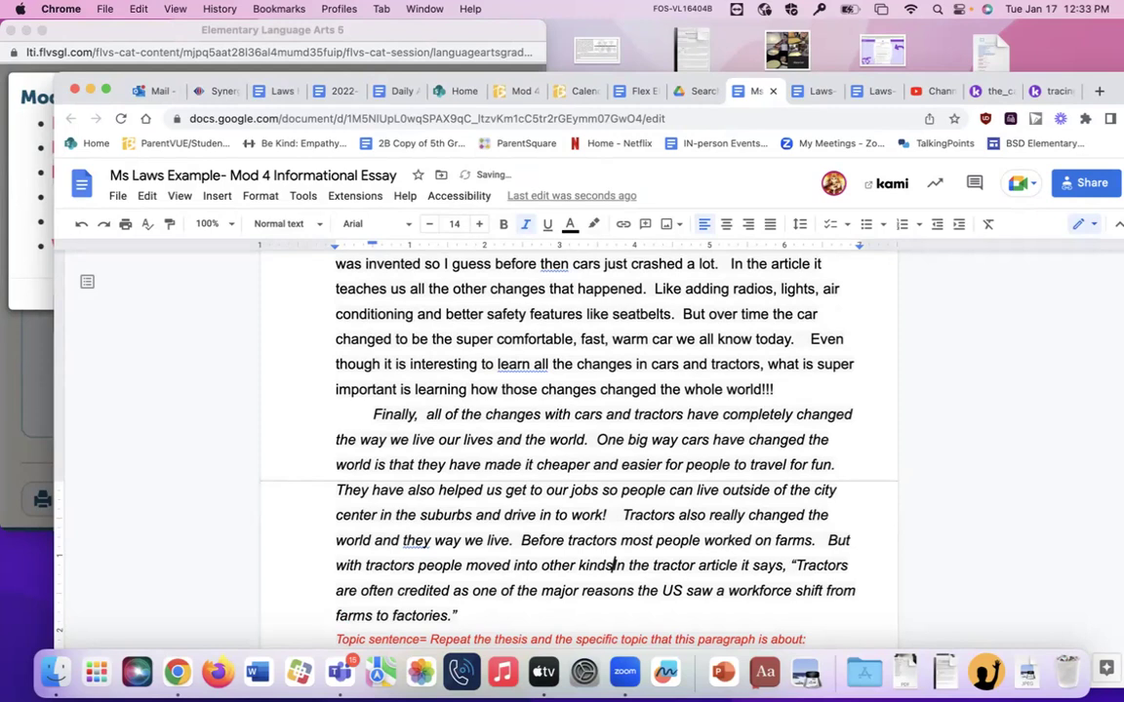
type(".")
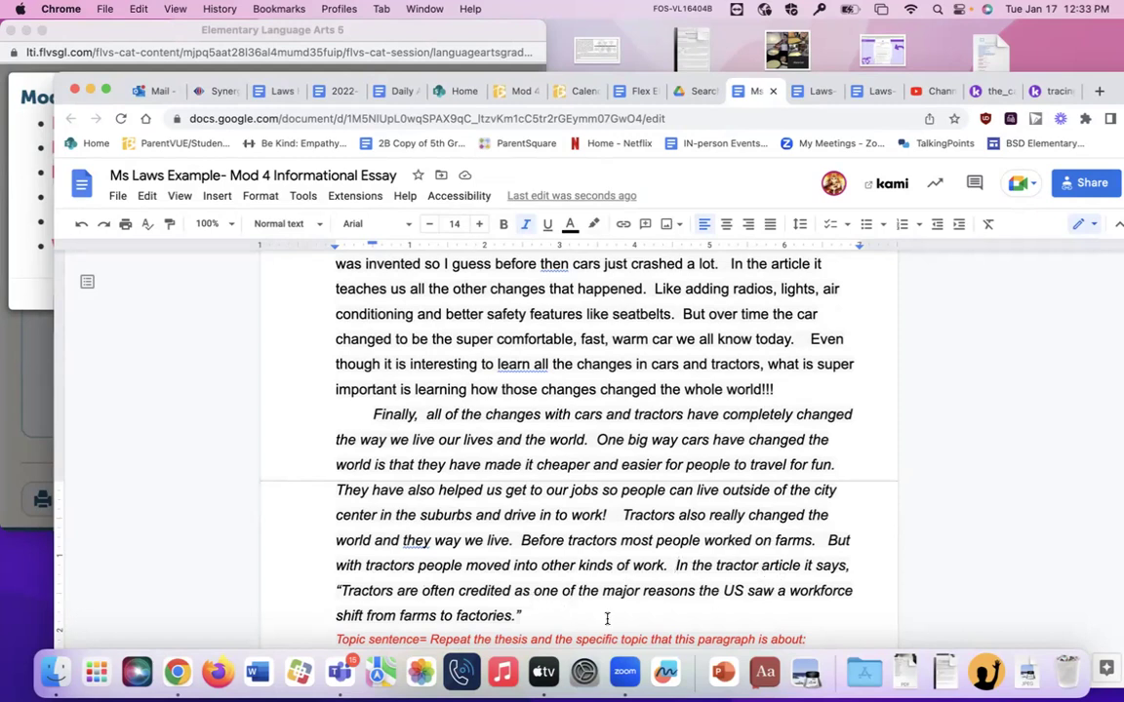
Step: After the tractor quotation, add "So all in all cars and tractors made life easier, changed what we do for work and where we live!!"
left_click(530, 614)
type("So all in all")
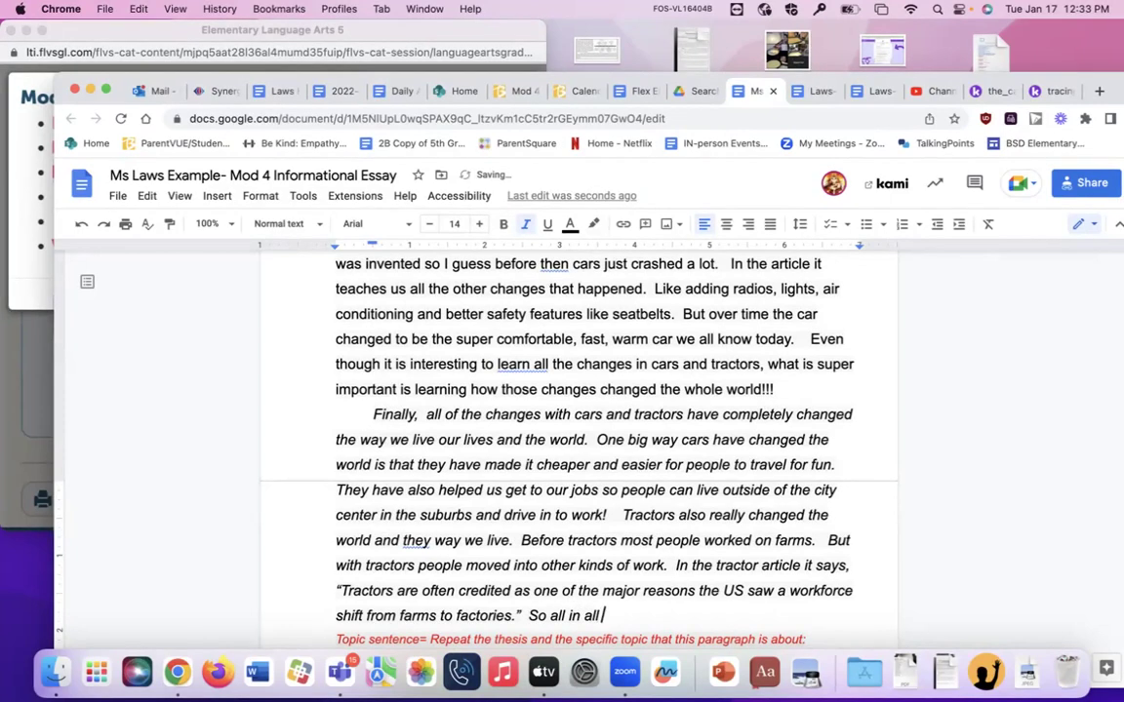
type(" cars and tra")
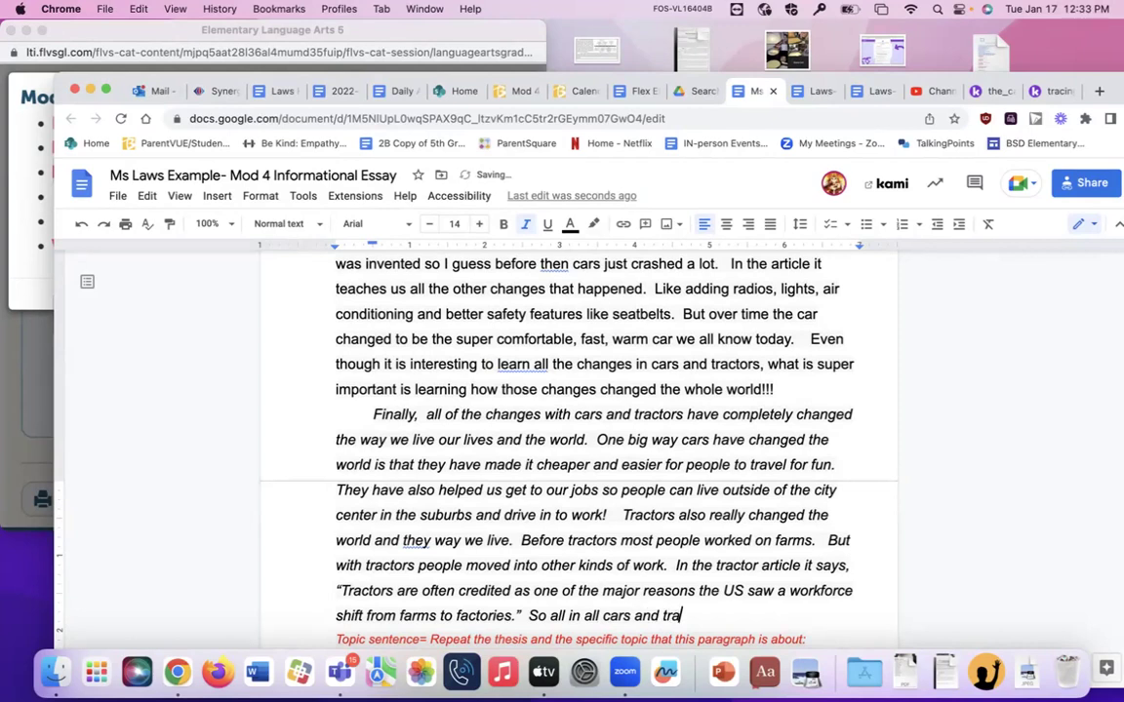
type("ctors made life easie")
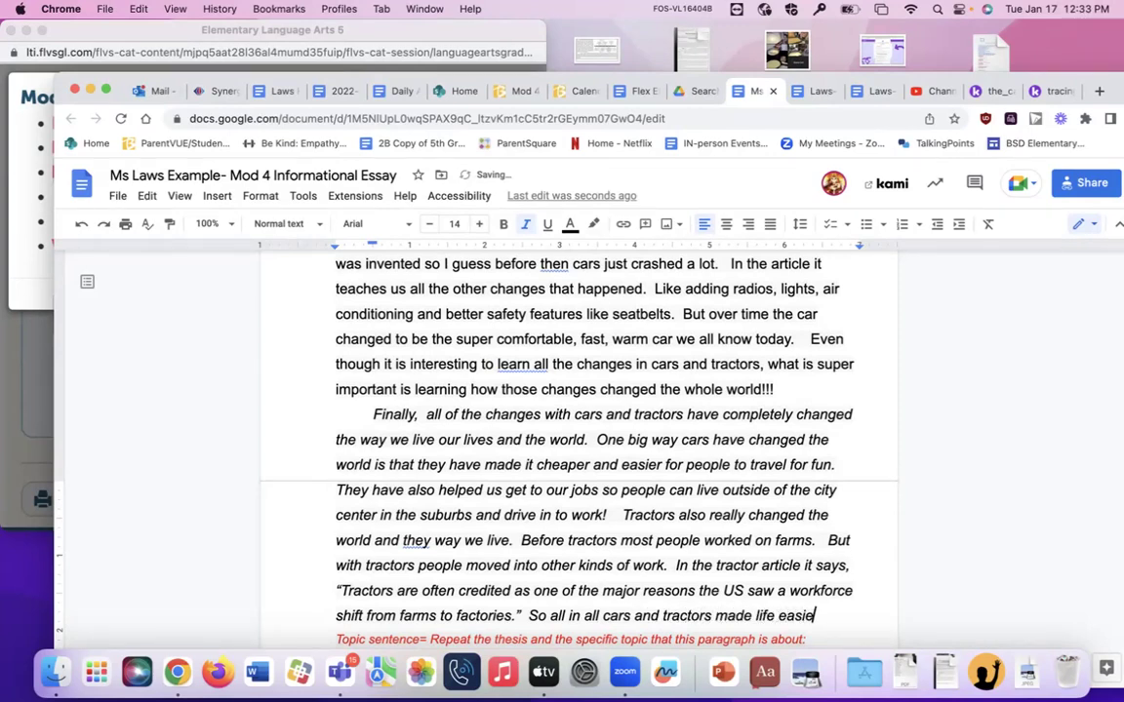
type("r, changed what")
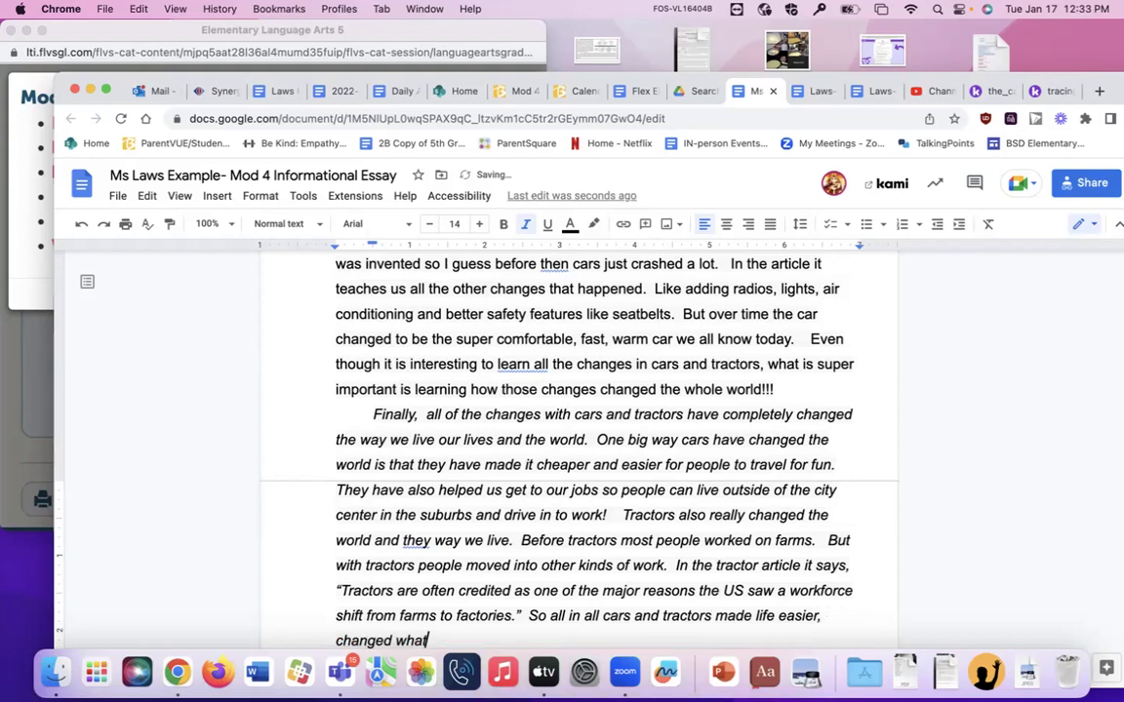
type(" we do for work")
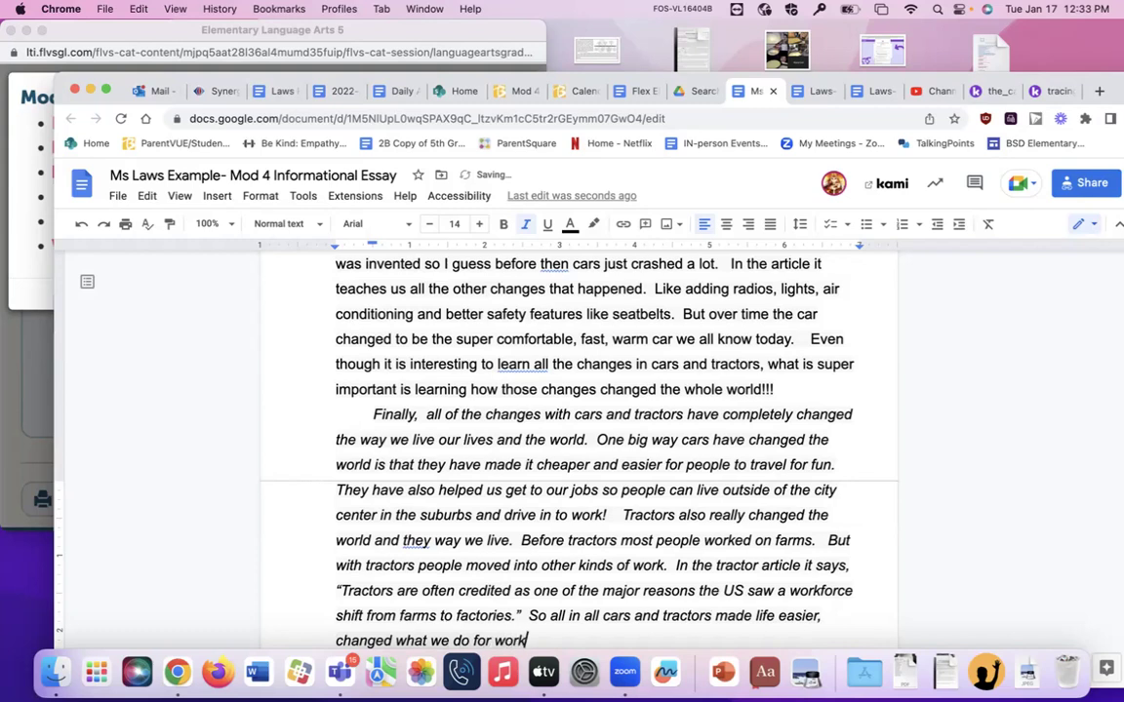
type(" and where we ")
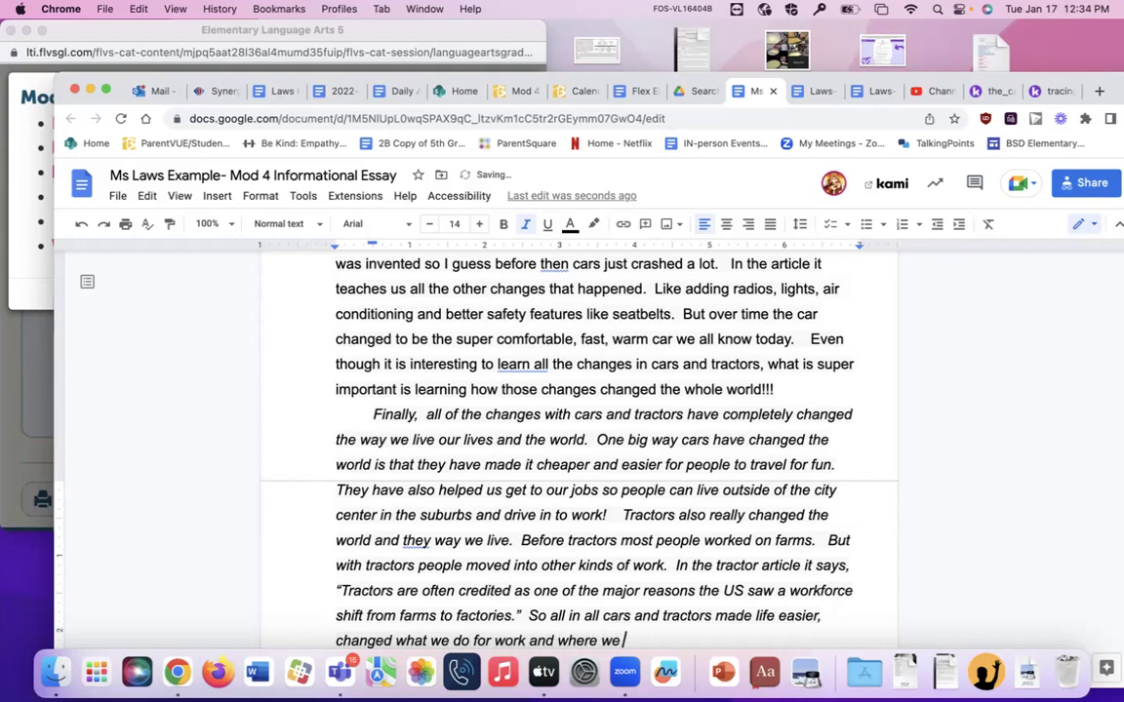
type("live!!")
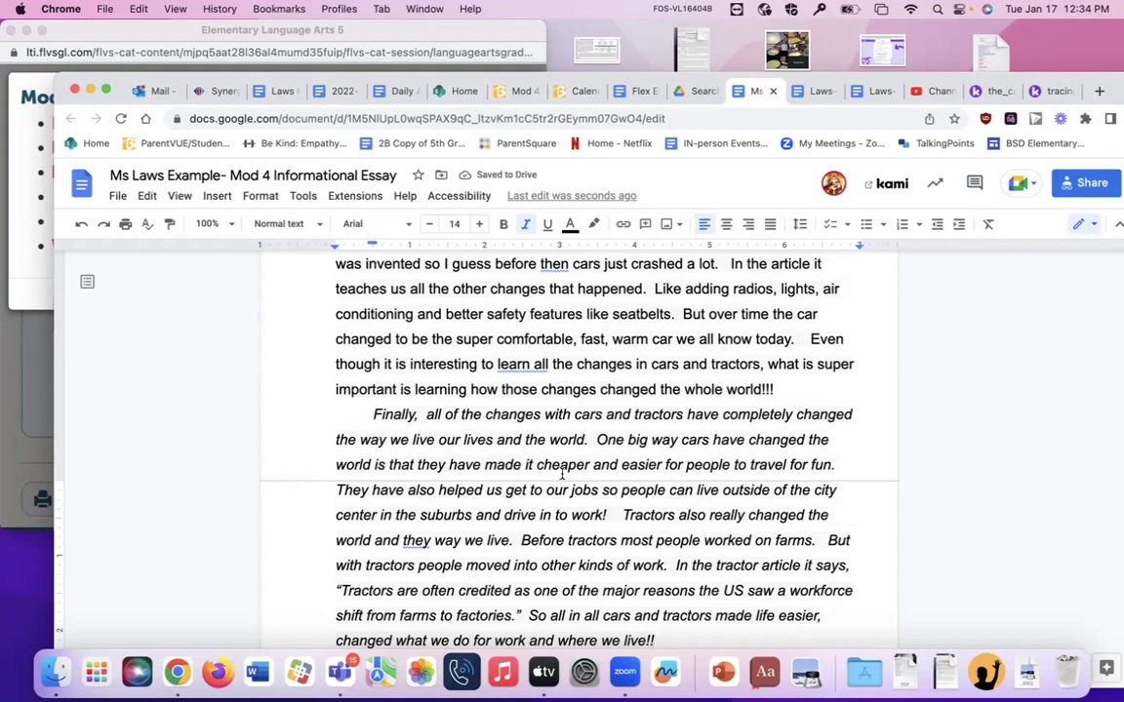
Step: Remove the italic formatting from the whole paragraph that begins with "Finally,"
left_click_drag(671, 639, 365, 419)
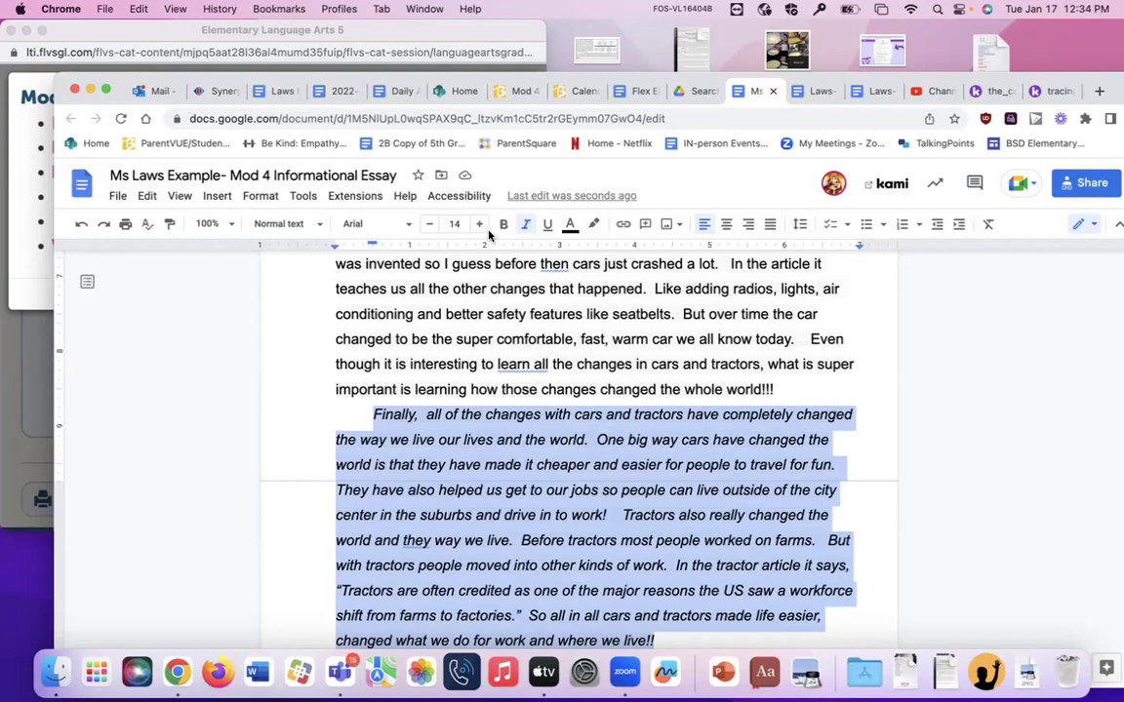
left_click(524, 228)
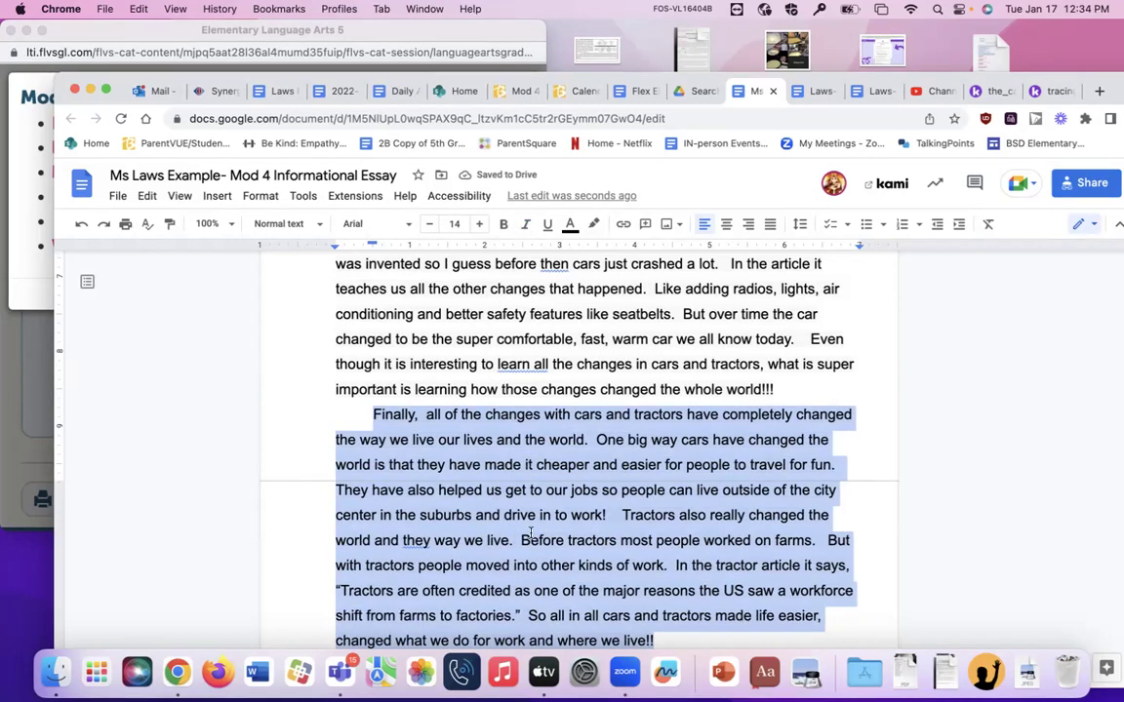
scroll(524, 560, "down", 2)
scroll(649, 553, "down", 1)
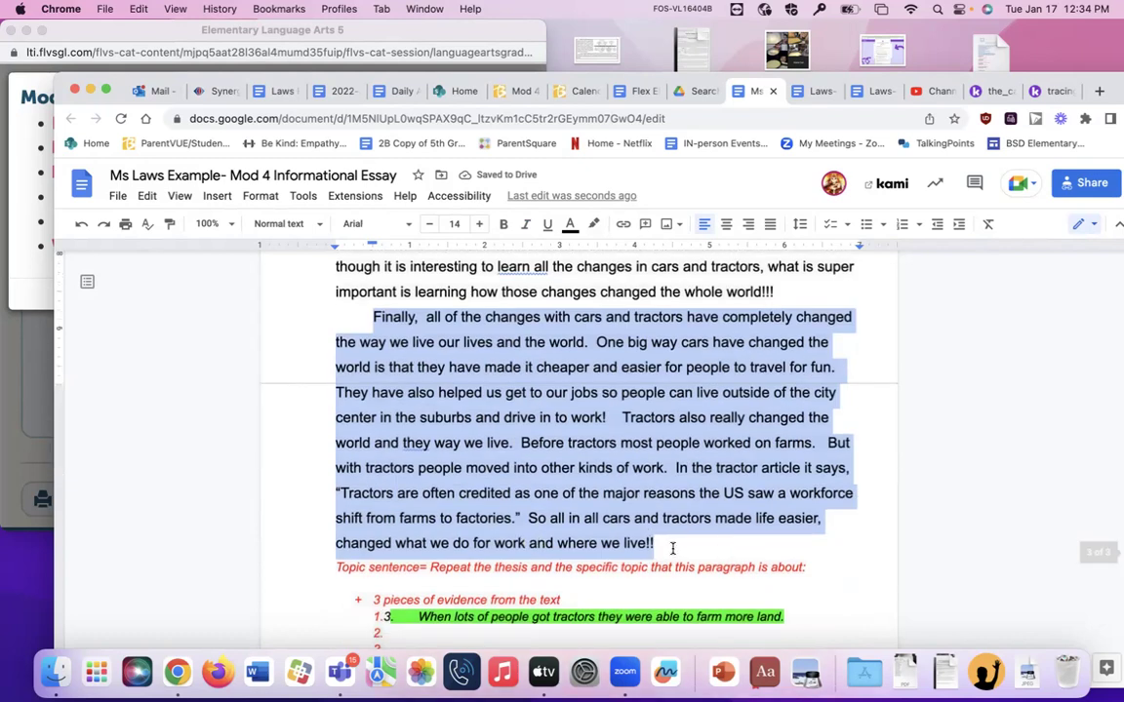
left_click(659, 544)
Step: Delete the leftover topic sentence, evidence and closing sentence prompts below the "Finally" paragraph, along with blank lines before the conclusion prompt
scroll(660, 545, "down", 1)
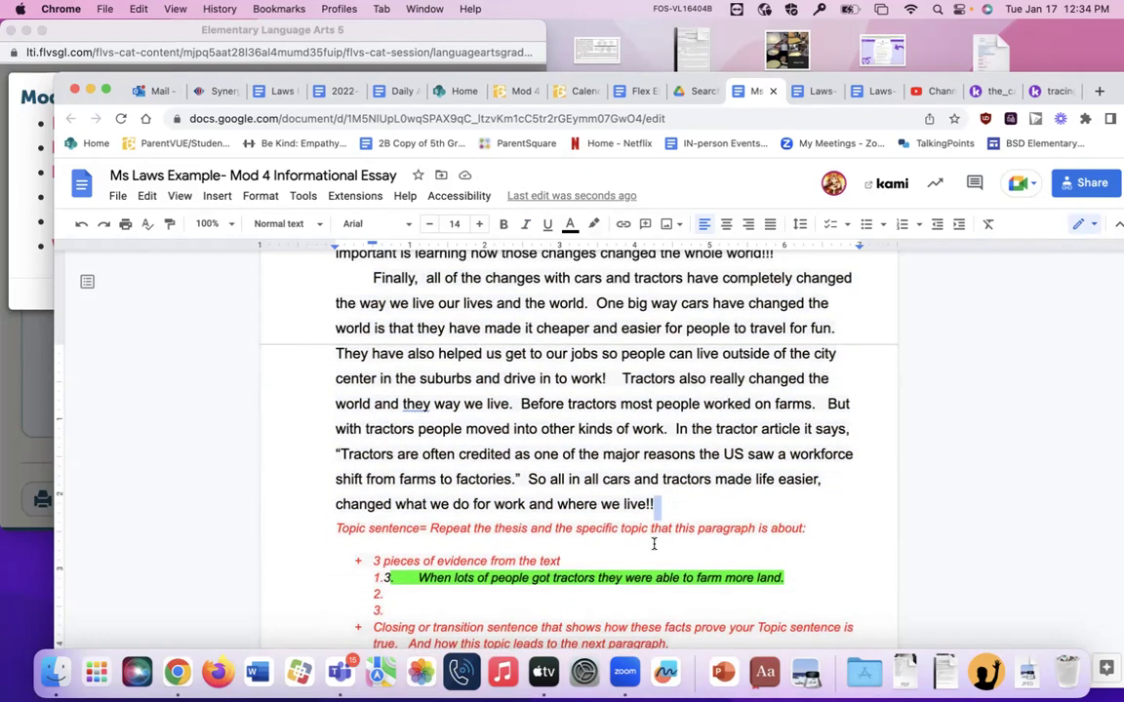
left_click_drag(673, 644, 329, 532)
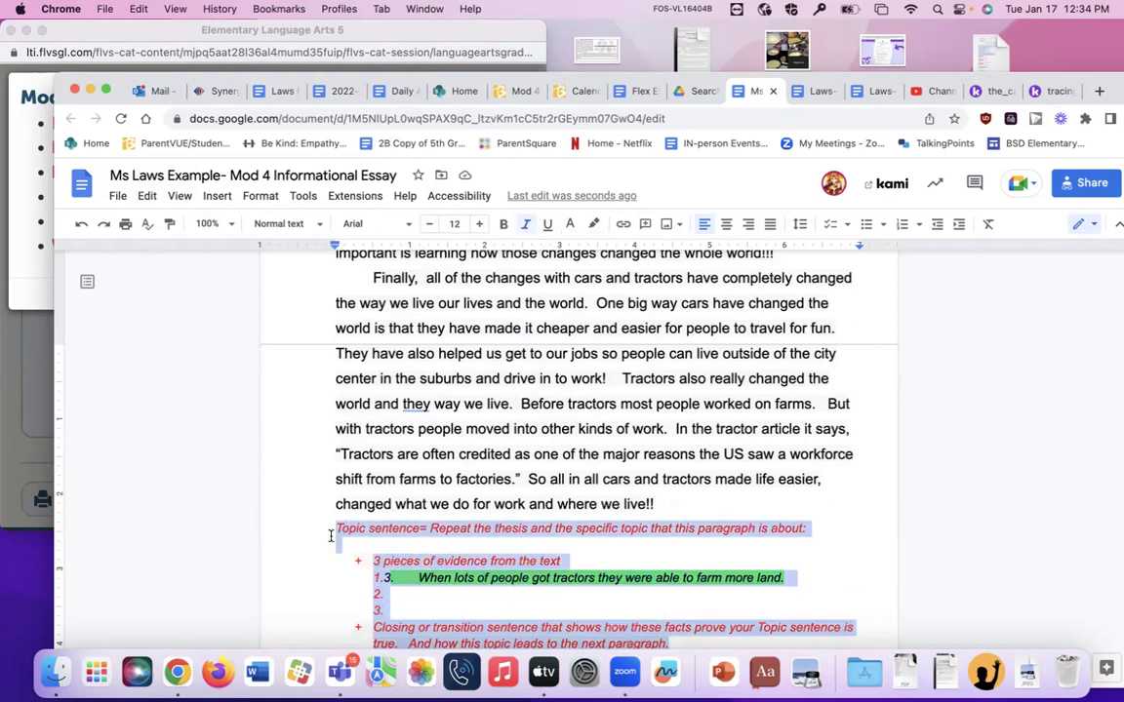
key("BackSpace")
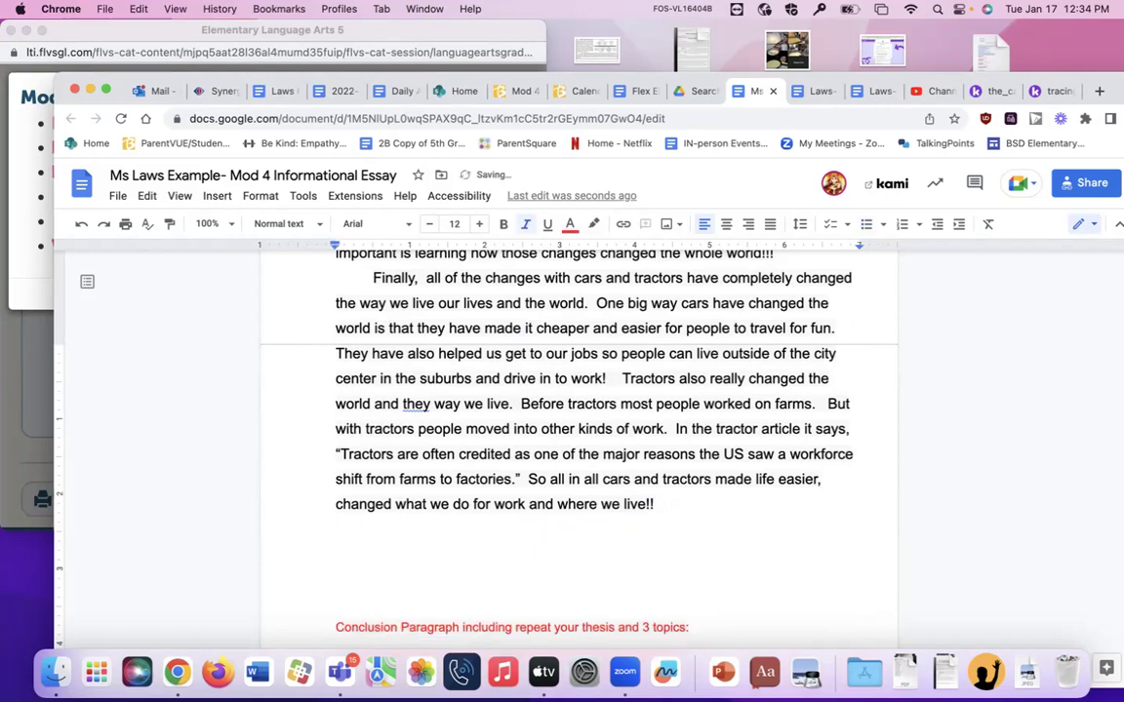
key("Delete")
key("Delete")
key("Delete")
key("Delete")
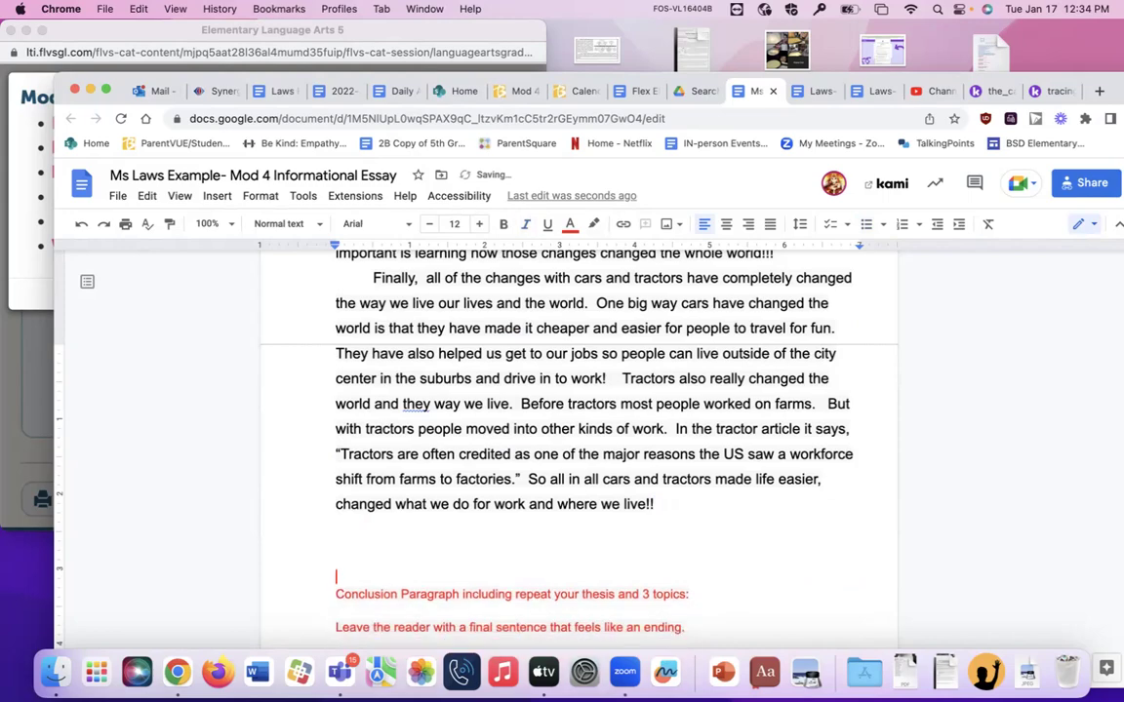
Step: Review the essay from the title and introduction through the tractor, car and "Finally" paragraphs to the conclusion prompts
scroll(336, 544, "up", 10)
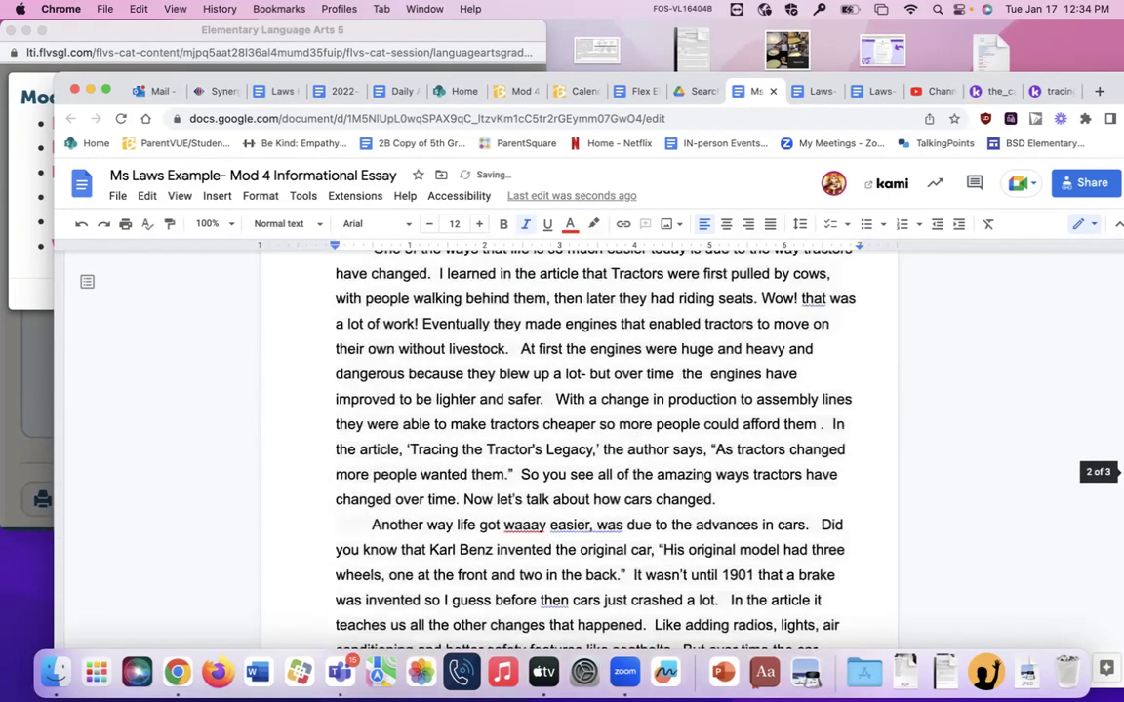
scroll(576, 439, "up", 3)
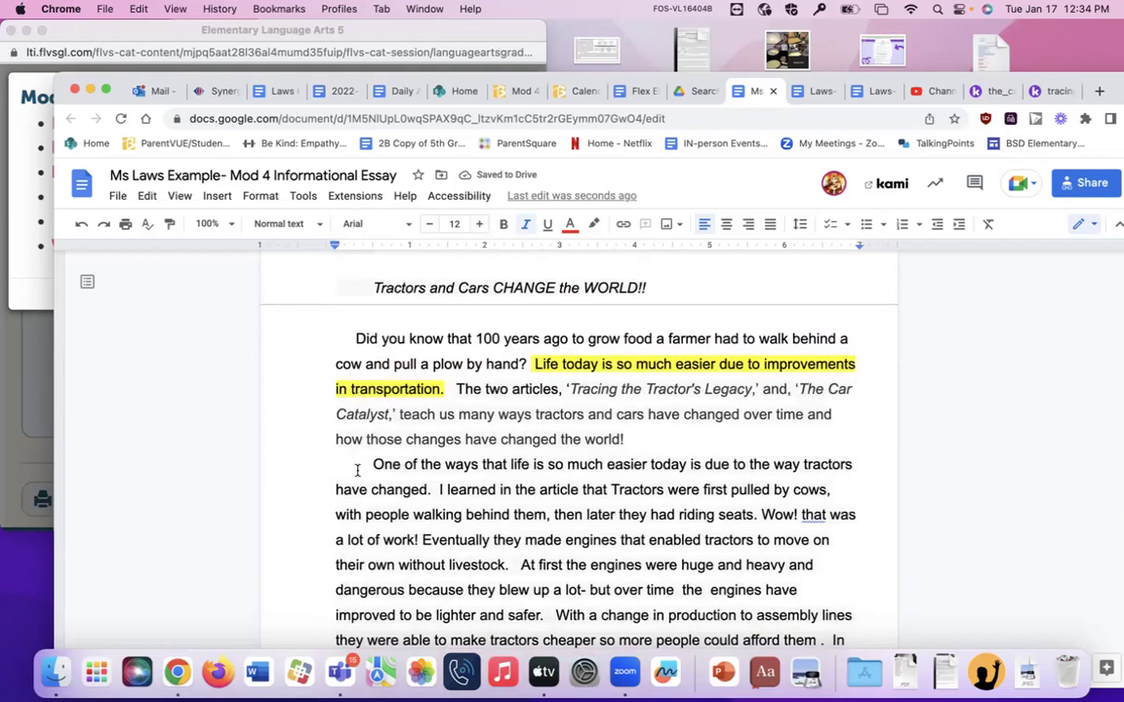
scroll(359, 497, "down", 4)
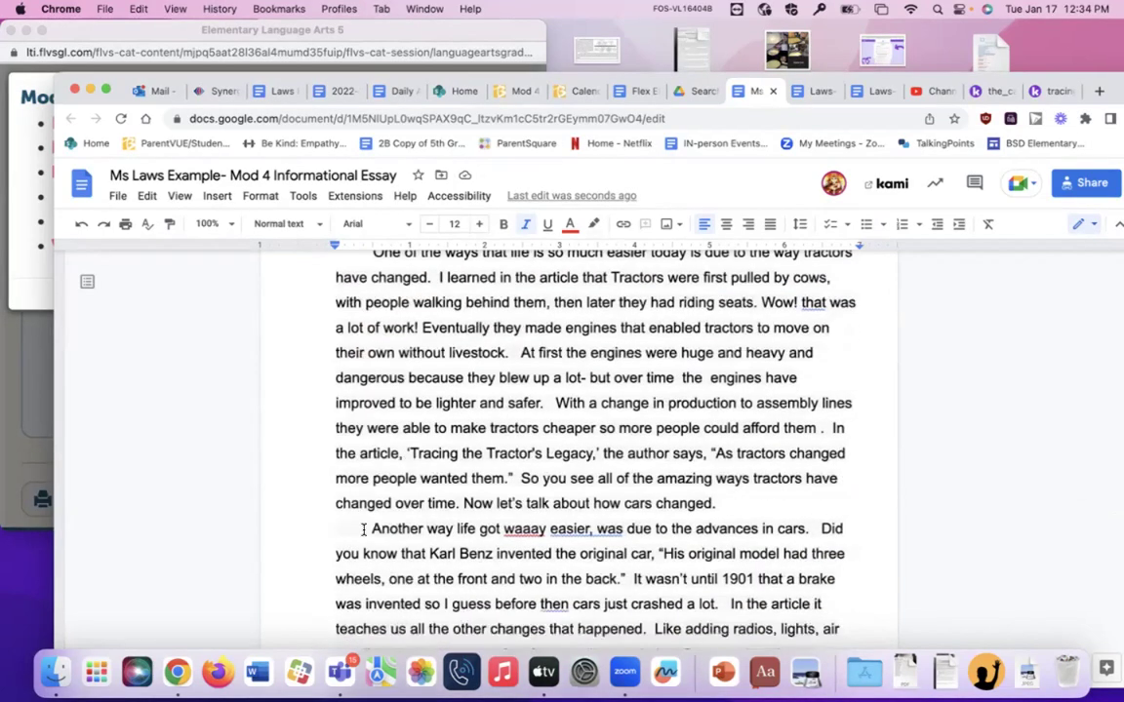
key("Down")
key("Down")
key("Down")
key("Down")
key("Down")
key("Down")
key("Down")
key("Down")
key("Down")
key("Down")
key("Down")
key("Down")
key("Down")
key("Down")
key("Down")
key("Down")
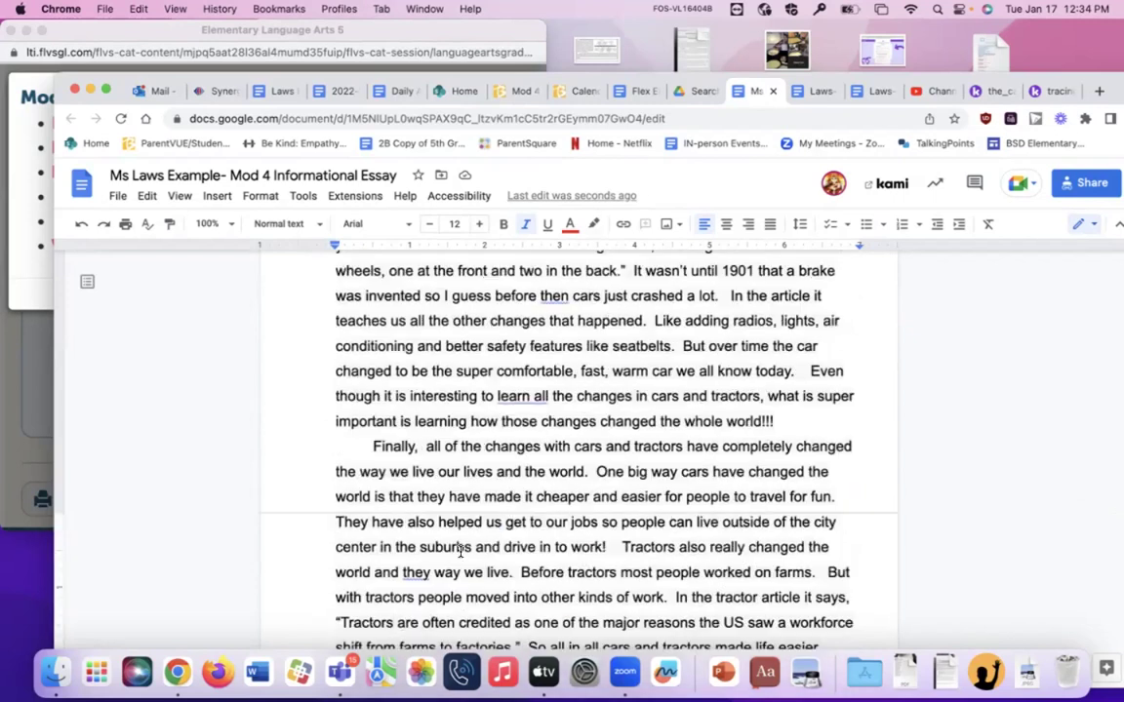
scroll(388, 559, "down", 2)
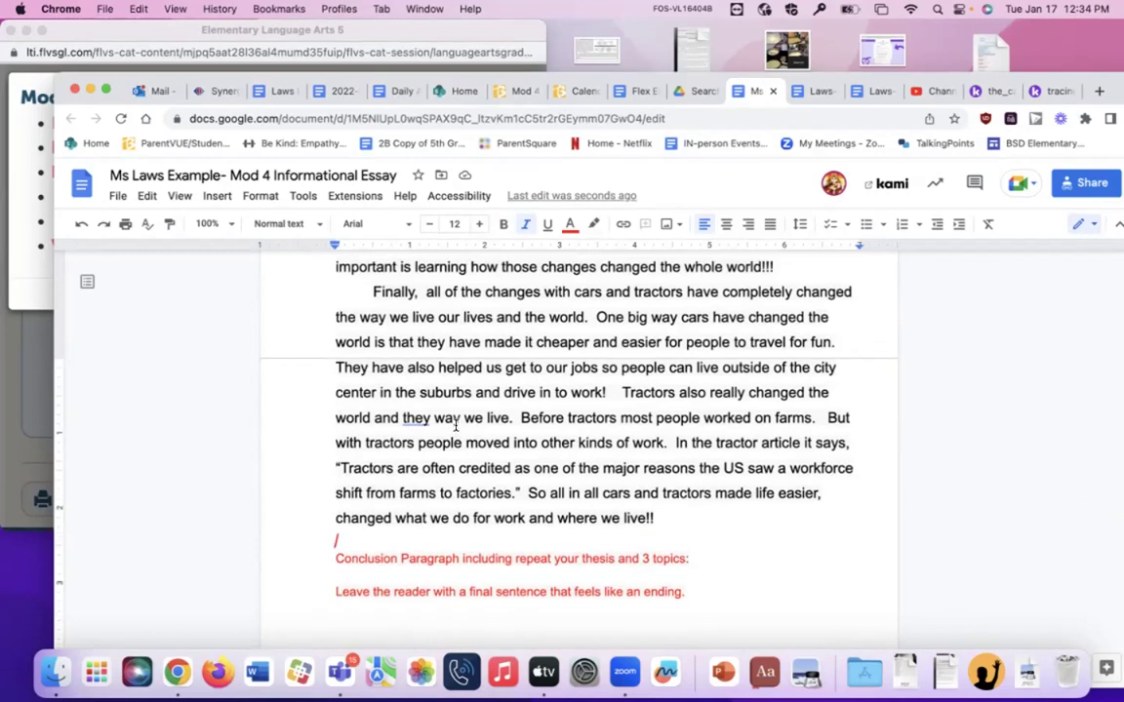
scroll(455, 425, "up", 1)
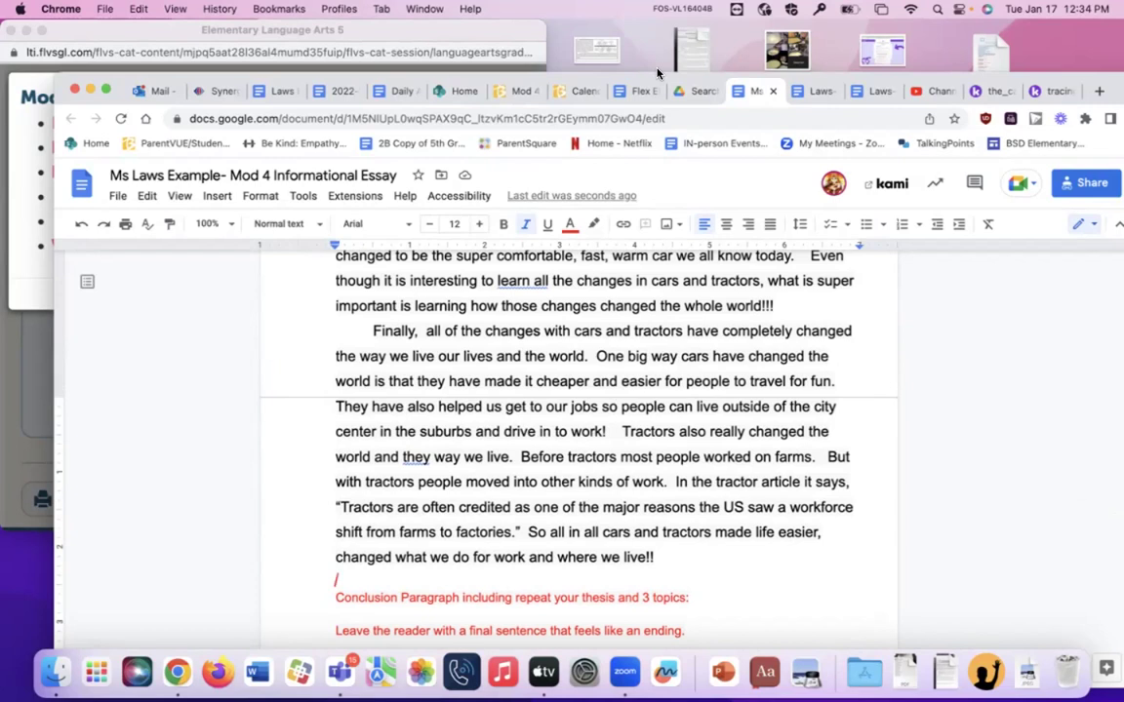
Step: Open the essay's sharing settings and copy its share link
left_click(1086, 182)
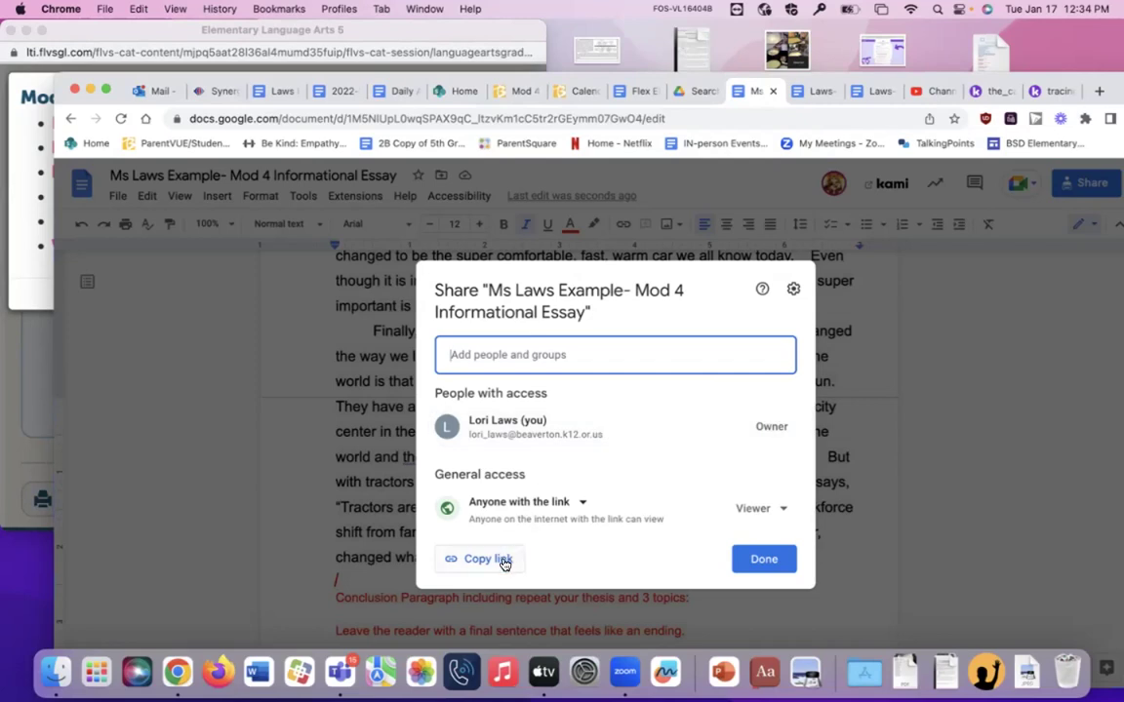
left_click(487, 559)
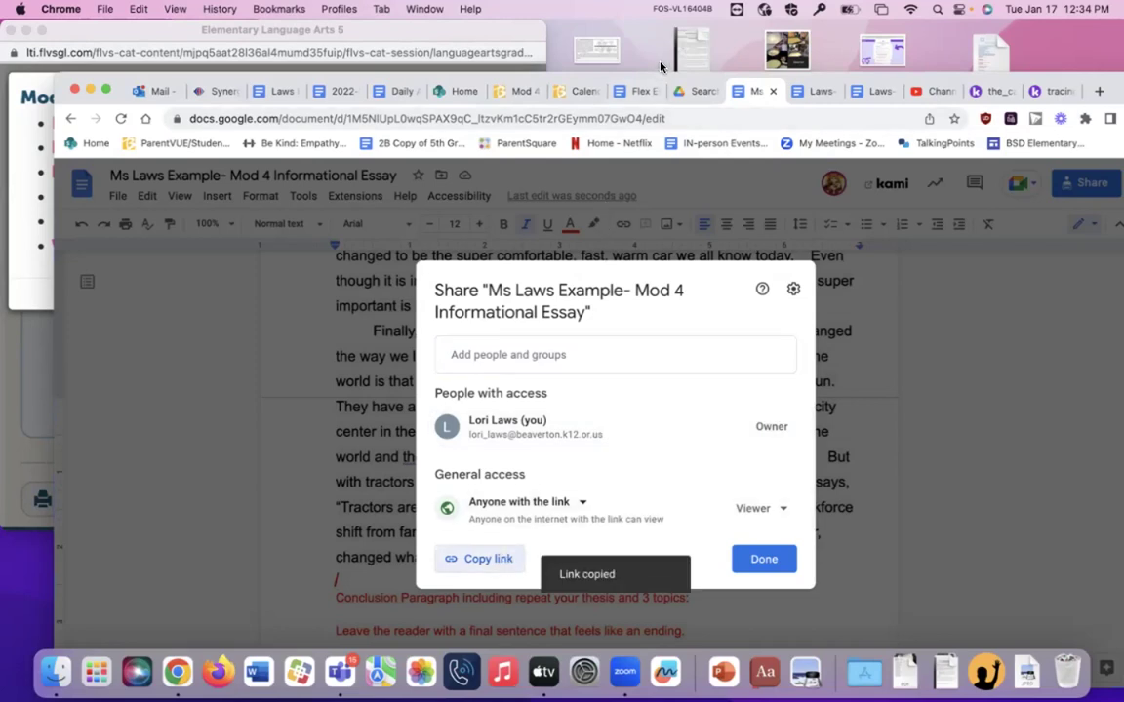